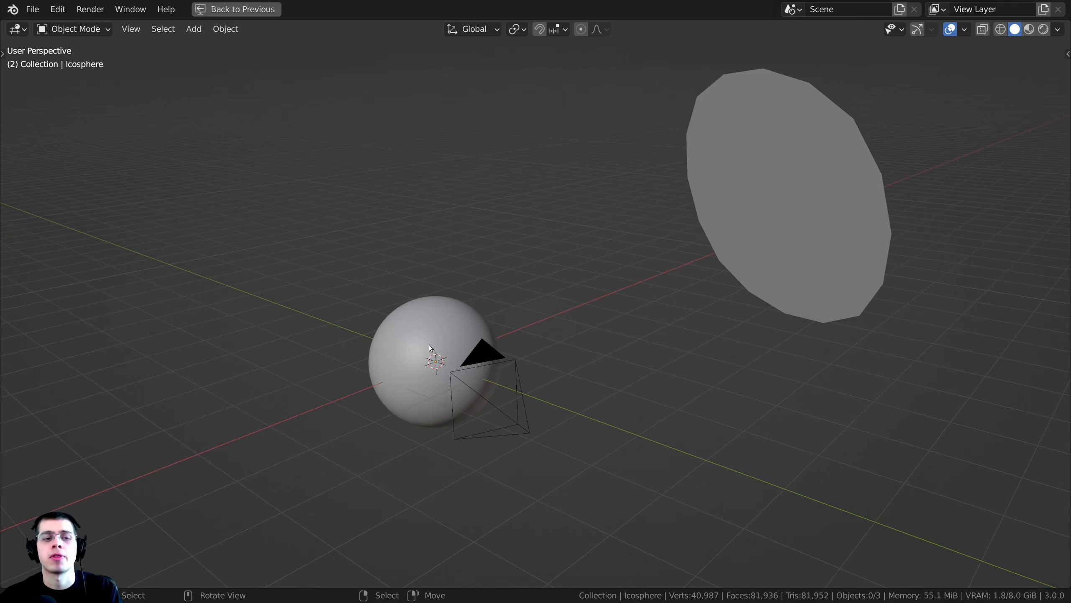
- Select the icosphere and examine its mesh in Edit Mode and from several angles
{"action": "scroll", "coordinate": [429, 345], "scroll_direction": "up", "scroll_amount": 4}
{"action": "left_click", "coordinate": [431, 337]}
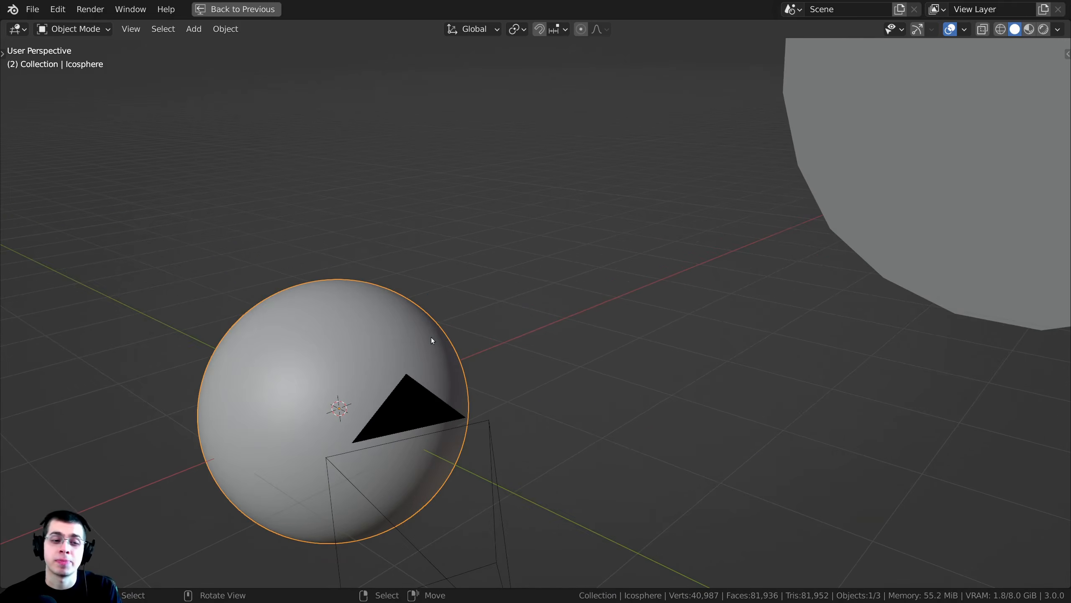
{"action": "middle_click_drag", "start_coordinate": [431, 337], "coordinate": [527, 302], "text": "shift"}
{"action": "key", "text": "Tab"}
{"action": "scroll", "coordinate": [329, 325], "scroll_direction": "up", "scroll_amount": 2}
{"action": "scroll", "coordinate": [383, 301], "scroll_direction": "up", "scroll_amount": 3}
{"action": "middle_click_drag", "start_coordinate": [329, 325], "coordinate": [465, 347], "text": "shift"}
{"action": "scroll", "coordinate": [399, 301], "scroll_direction": "down", "scroll_amount": 3}
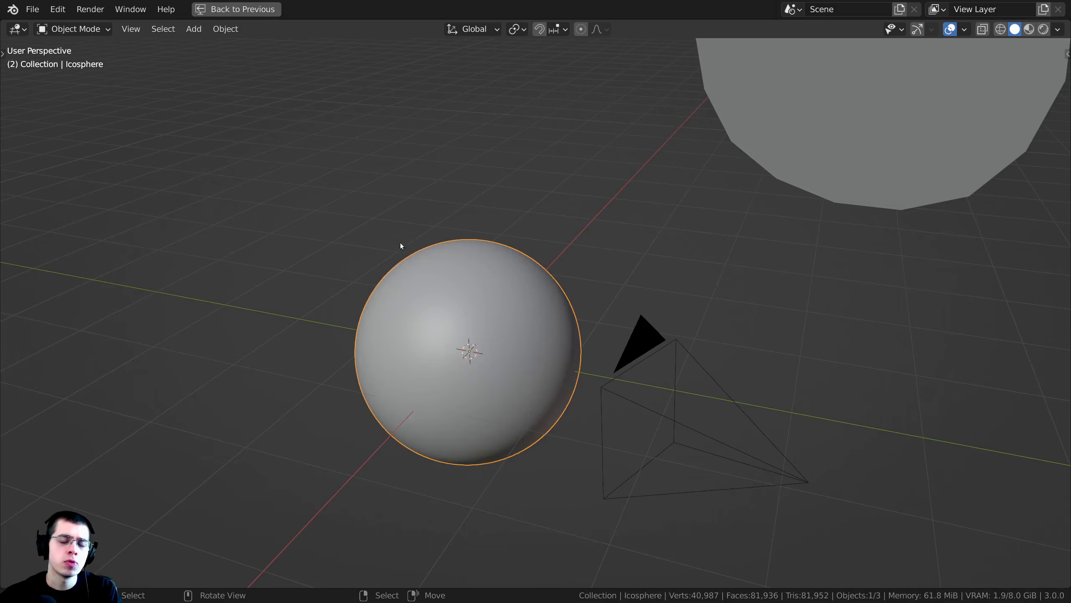
{"action": "middle_click_drag", "start_coordinate": [458, 348], "coordinate": [505, 338]}
{"action": "middle_click_drag", "start_coordinate": [679, 336], "coordinate": [619, 341], "text": "shift"}
{"action": "middle_click_drag", "start_coordinate": [620, 340], "coordinate": [587, 341], "text": "shift"}
- Select the round plane, restore the full Shading workspace and examine the plane's mesh in Edit Mode
{"action": "left_click", "coordinate": [648, 155]}
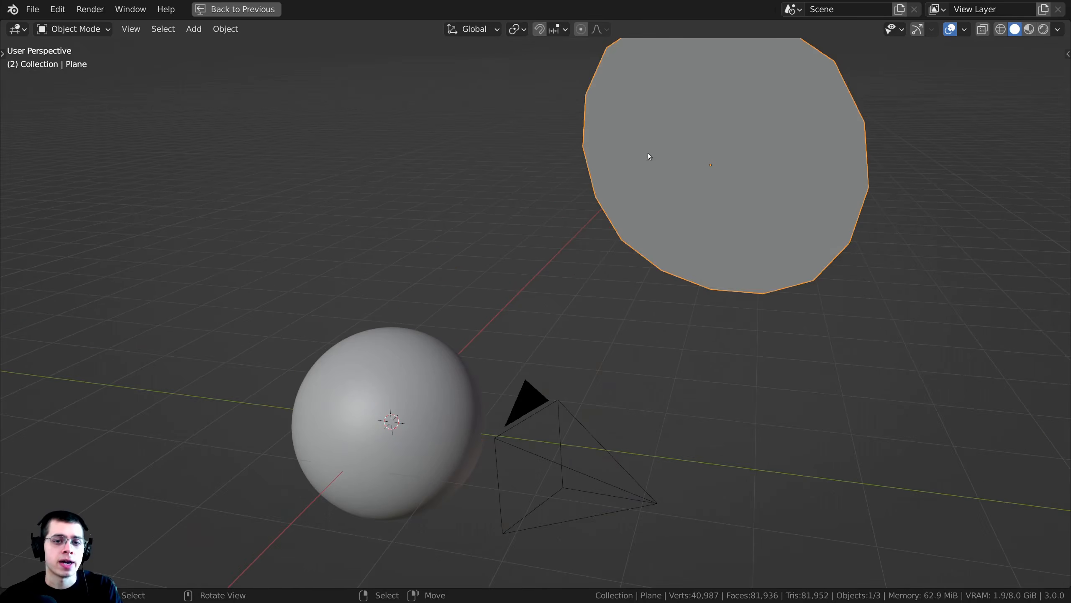
{"action": "key", "text": "ctrl+space"}
{"action": "key", "text": "Tab"}
{"action": "scroll", "coordinate": [249, 208], "scroll_direction": "up", "scroll_amount": 1}
{"action": "middle_click_drag", "start_coordinate": [249, 208], "coordinate": [146, 235], "text": "shift"}
{"action": "scroll", "coordinate": [146, 234], "scroll_direction": "up", "scroll_amount": 1}
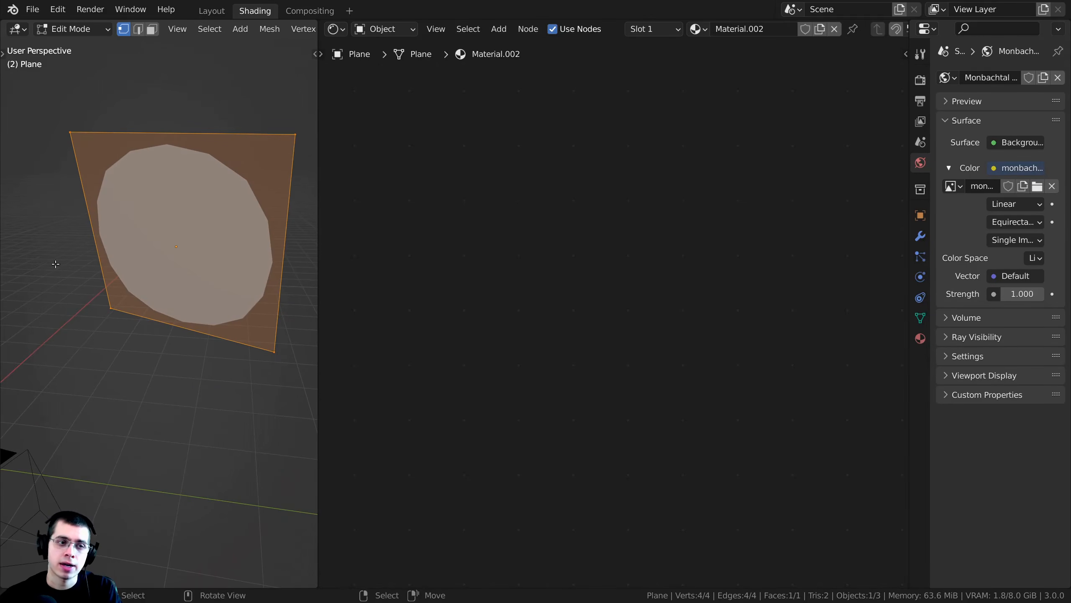
{"action": "key", "text": "Tab"}
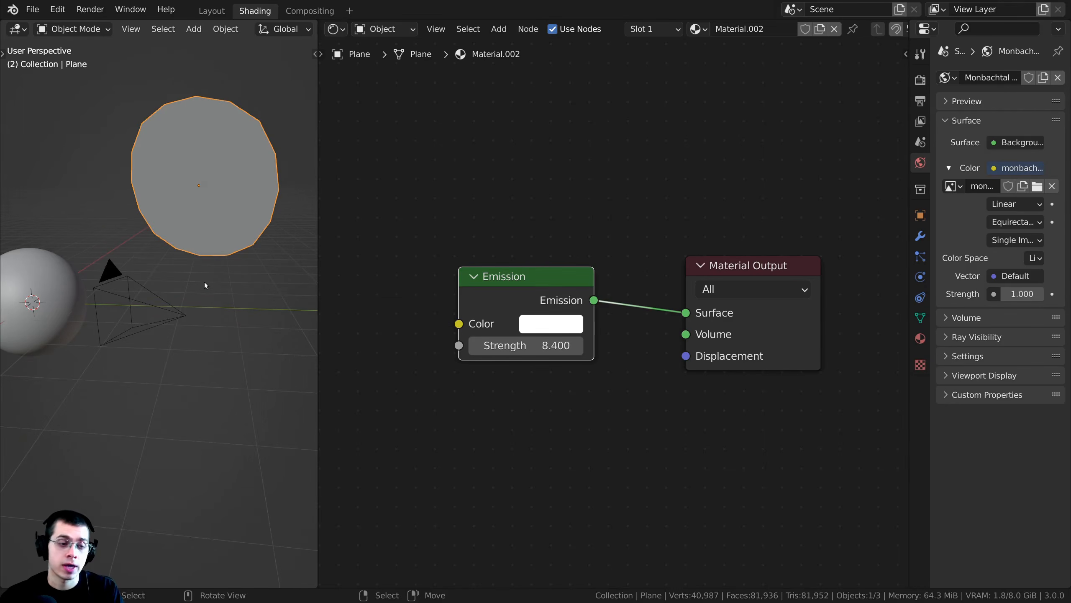
- Show the scene in Rendered shading through the camera and select the icosphere
{"action": "key", "text": "z"}
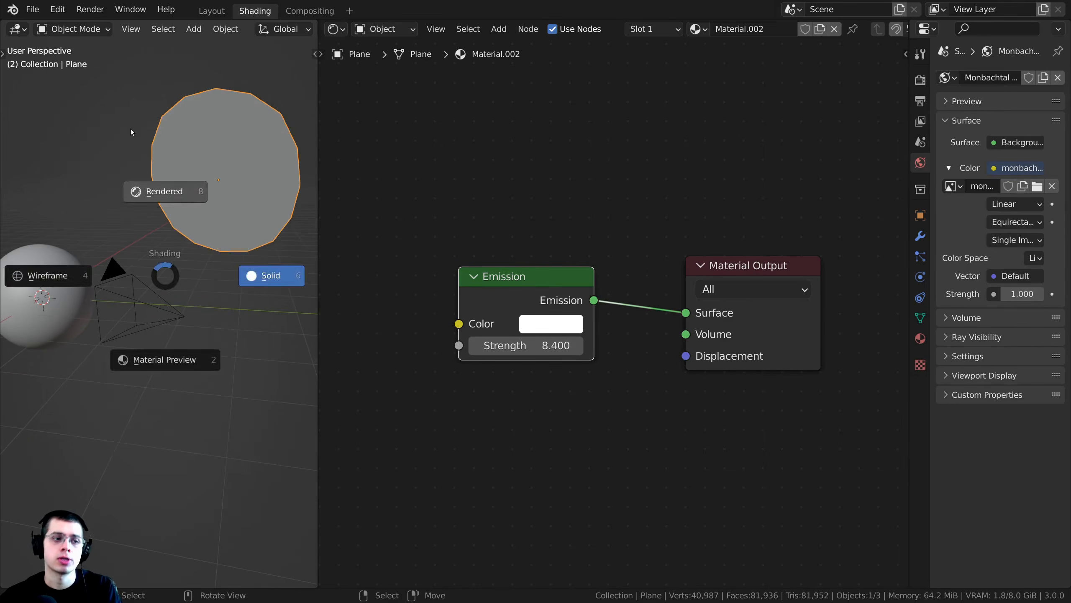
{"action": "left_click", "coordinate": [131, 129]}
{"action": "key", "text": "KP_0"}
{"action": "right_click", "coordinate": [228, 250]}
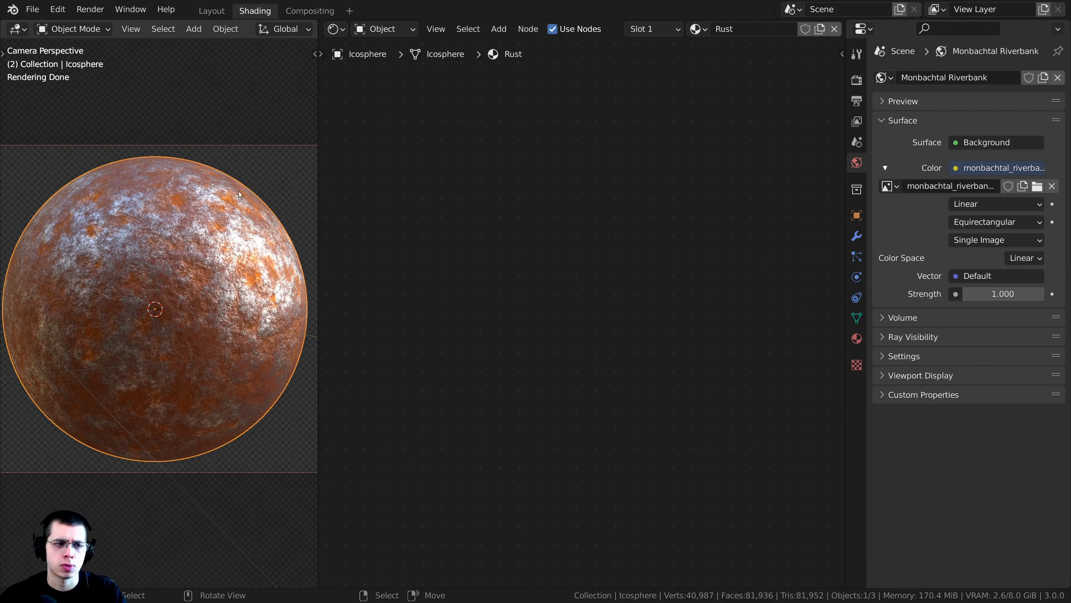
- Widen the properties editor and examine the file name of the world's environment texture
{"action": "left_click_drag", "start_coordinate": [845, 195], "coordinate": [775, 195]}
{"action": "left_click_drag", "start_coordinate": [838, 186], "coordinate": [959, 194]}
{"action": "left_click", "coordinate": [962, 186]}
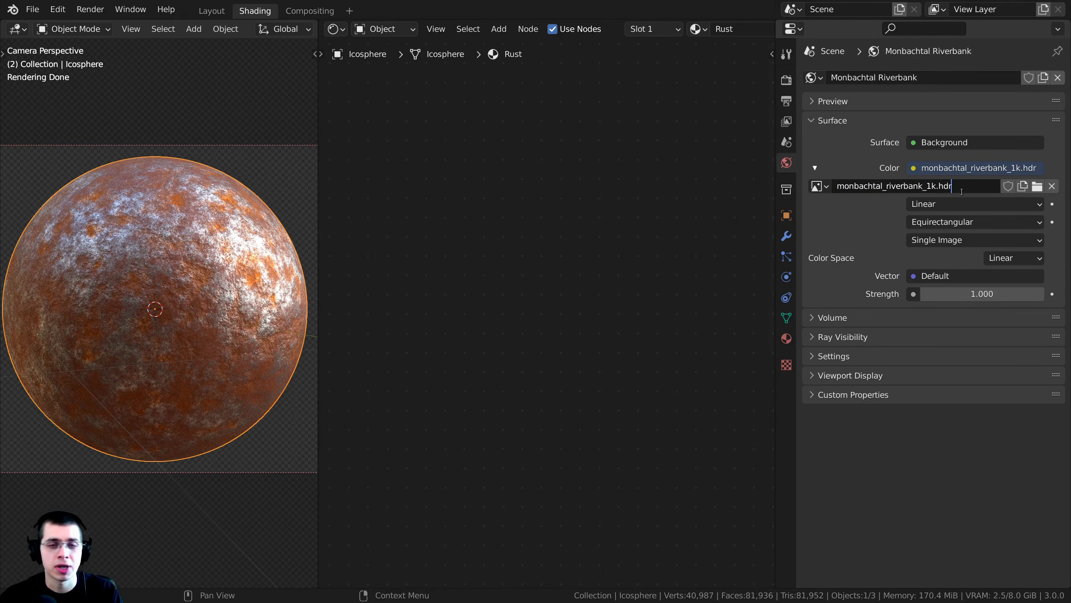
{"action": "left_click_drag", "start_coordinate": [969, 186], "coordinate": [814, 187]}
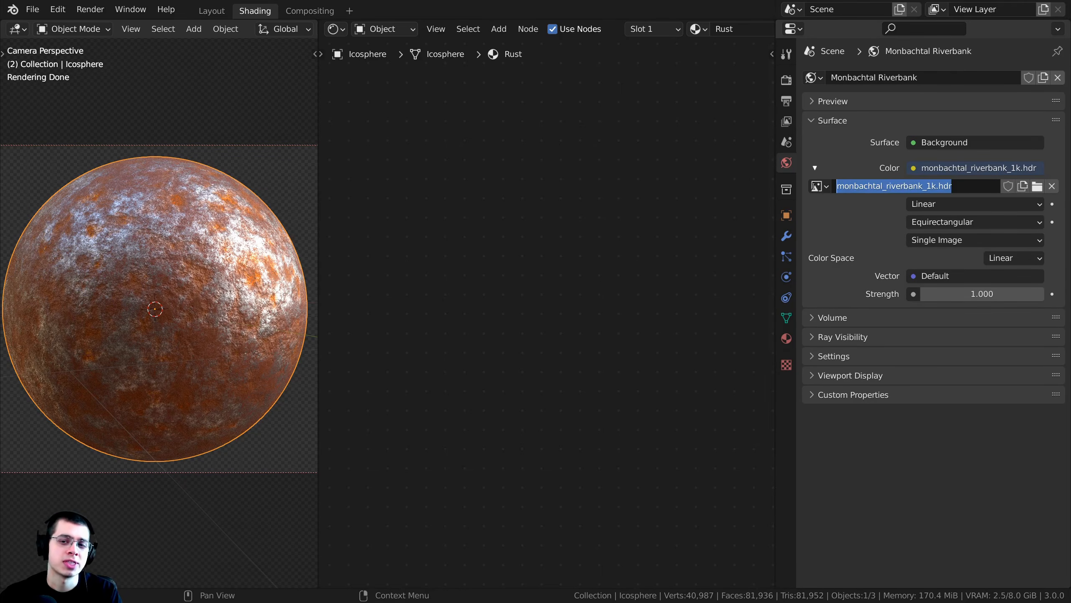
{"action": "left_click", "coordinate": [965, 186]}
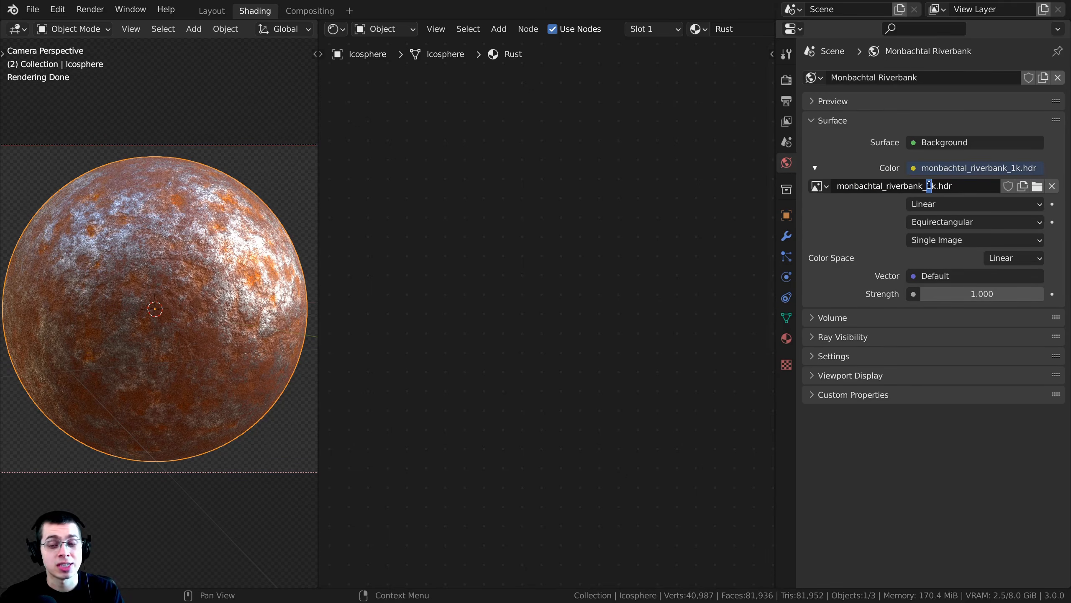
{"action": "left_click_drag", "start_coordinate": [927, 186], "coordinate": [957, 190]}
{"action": "left_click", "coordinate": [958, 188]}
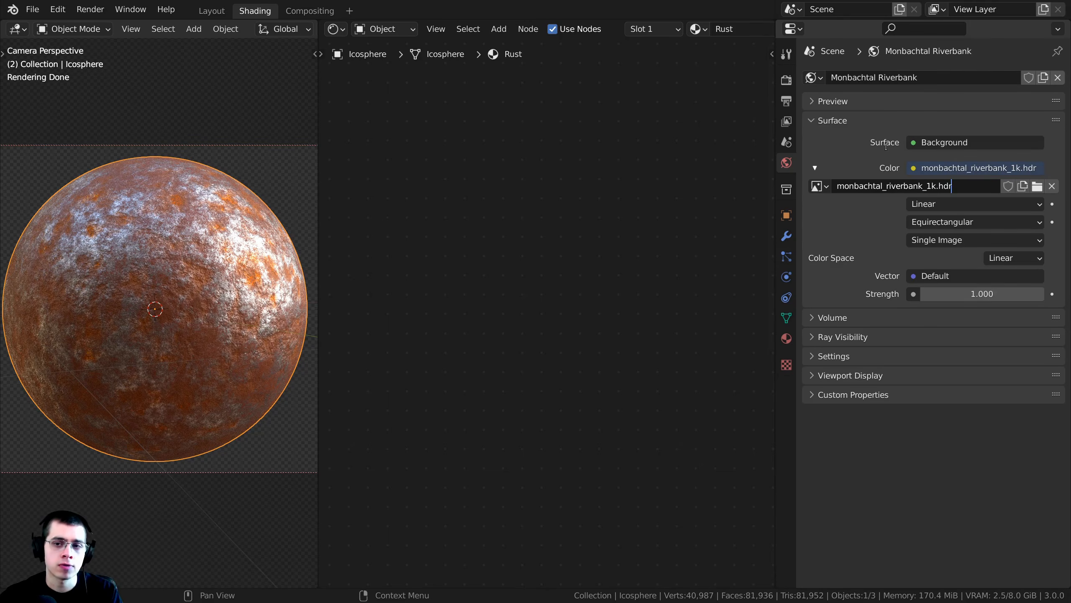
{"action": "left_click", "coordinate": [944, 170]}
{"action": "left_click", "coordinate": [909, 167]}
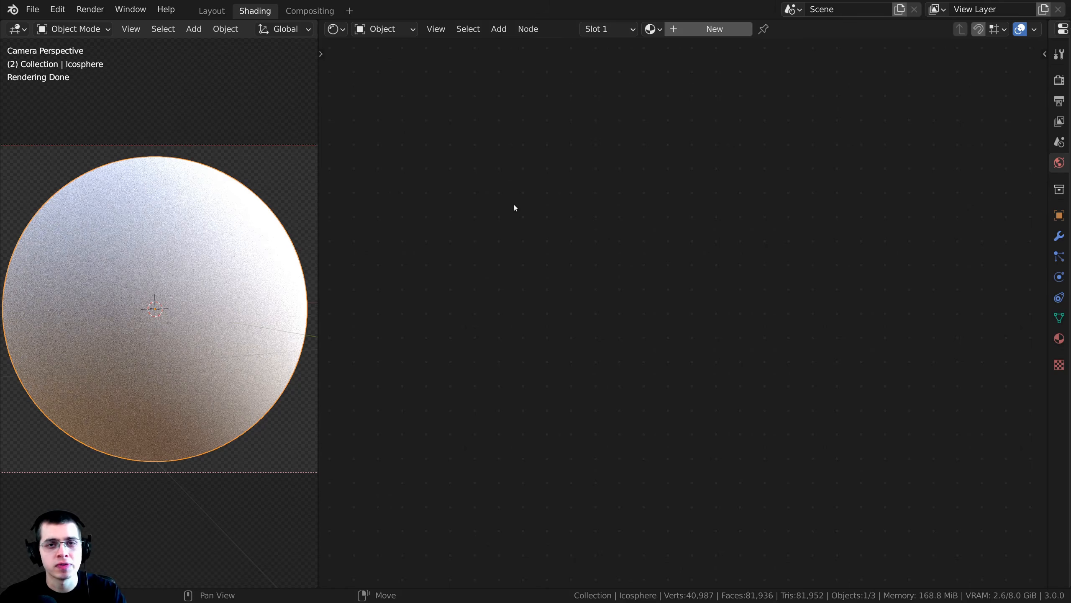
{"action": "left_click", "coordinate": [58, 10]}
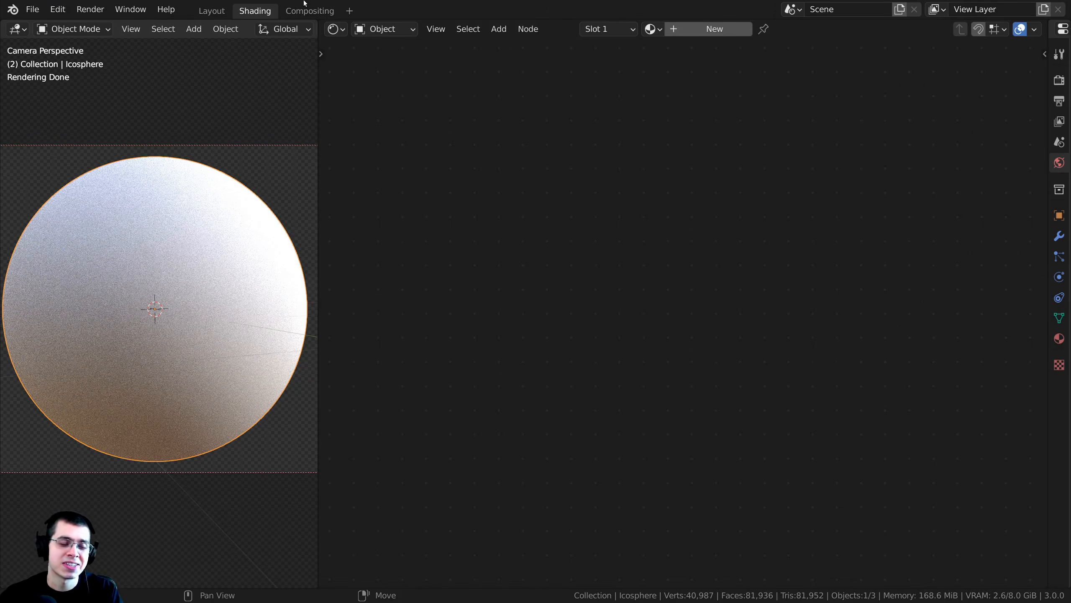
{"action": "key", "text": "g"}
{"action": "key", "text": "Escape"}
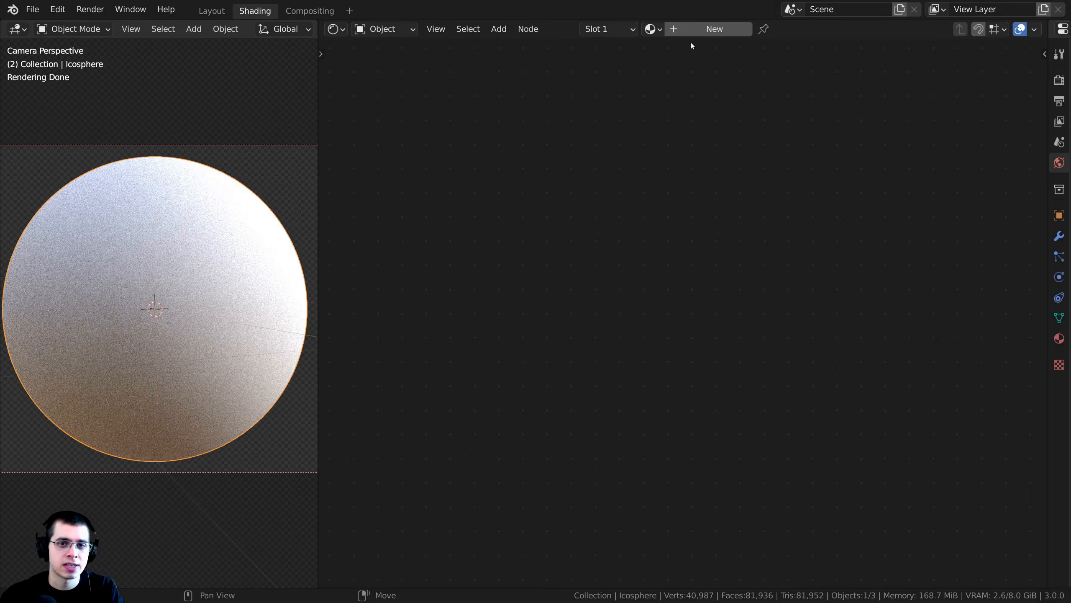
- Create a new material on the icosphere and name it "Extreme Rusty Metal"
{"action": "left_click", "coordinate": [713, 28]}
{"action": "left_click", "coordinate": [746, 28]}
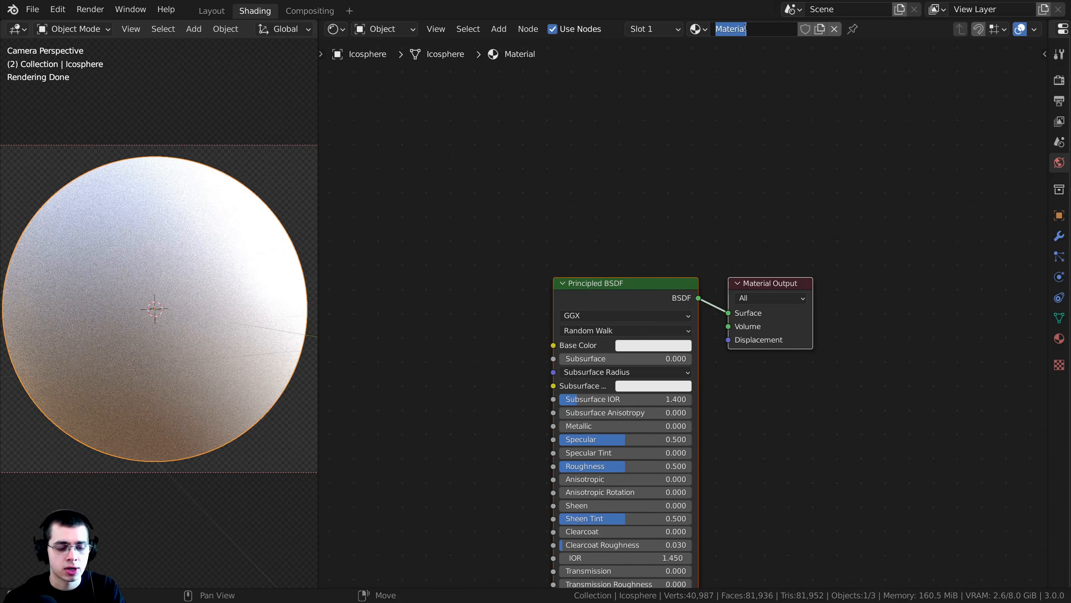
{"action": "type", "text": "Extreme Rusty Metal"}
{"action": "key", "text": "Return"}
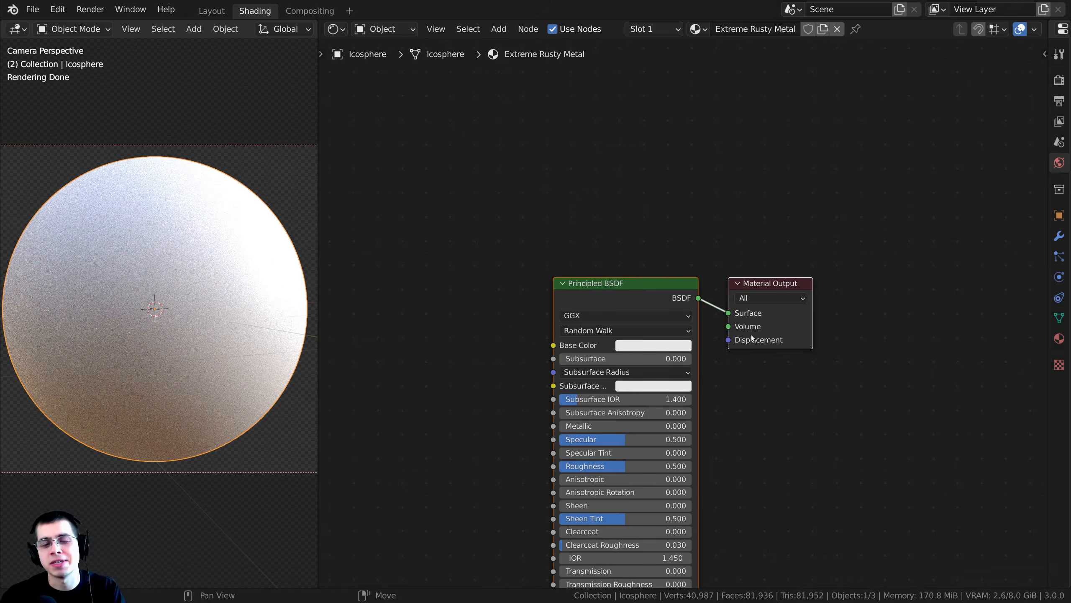
- Add a Musgrave Texture node well to the left of the Principled BSDF node
{"action": "scroll", "coordinate": [875, 241], "scroll_direction": "down", "scroll_amount": 2}
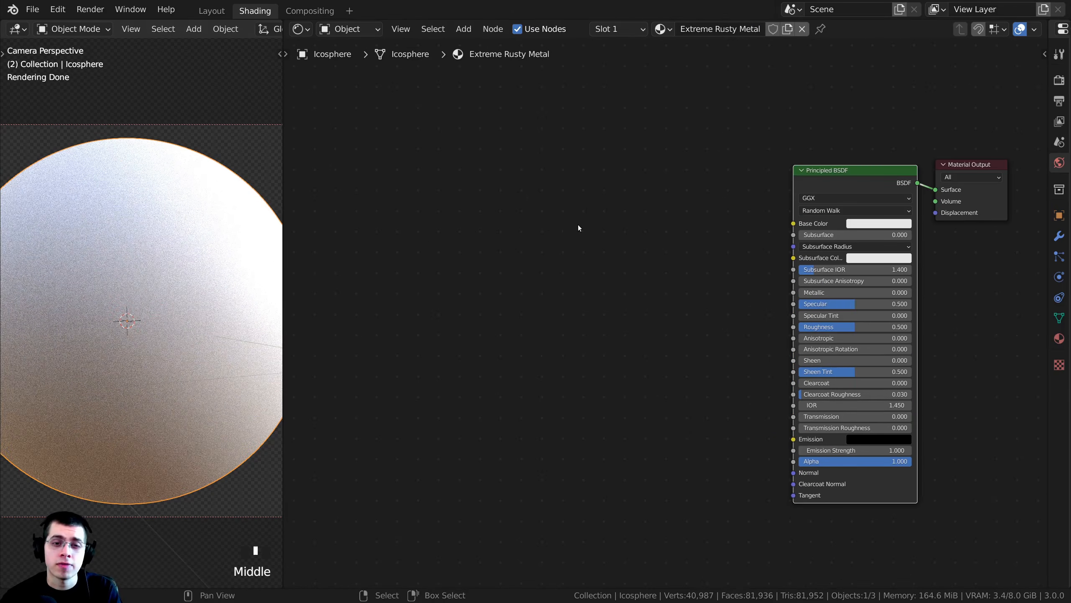
{"action": "key", "text": "shift+a"}
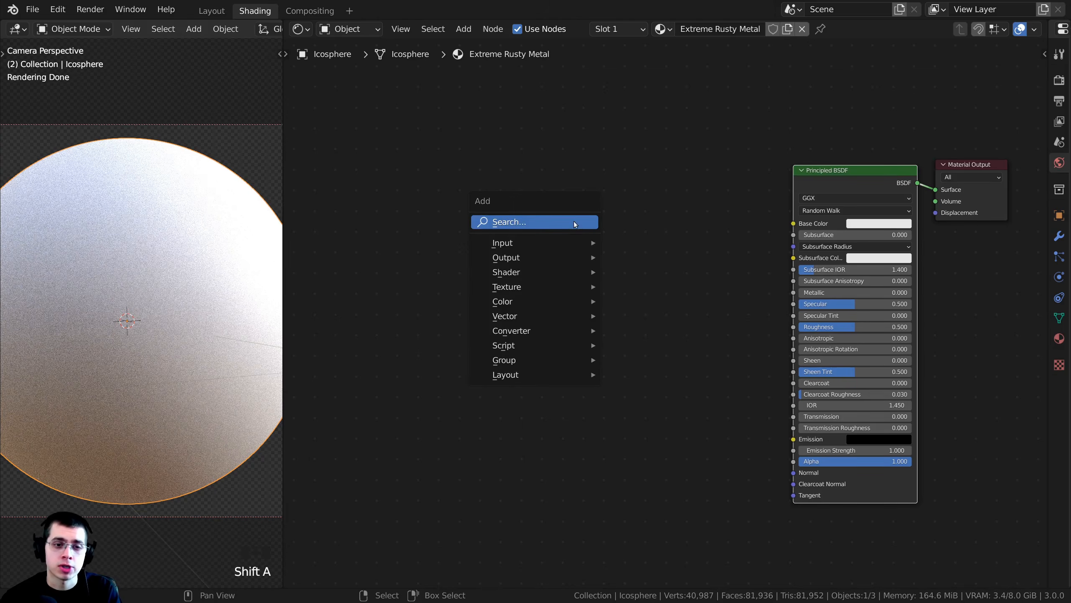
{"action": "left_click", "coordinate": [574, 221]}
{"action": "type", "text": "mus"}
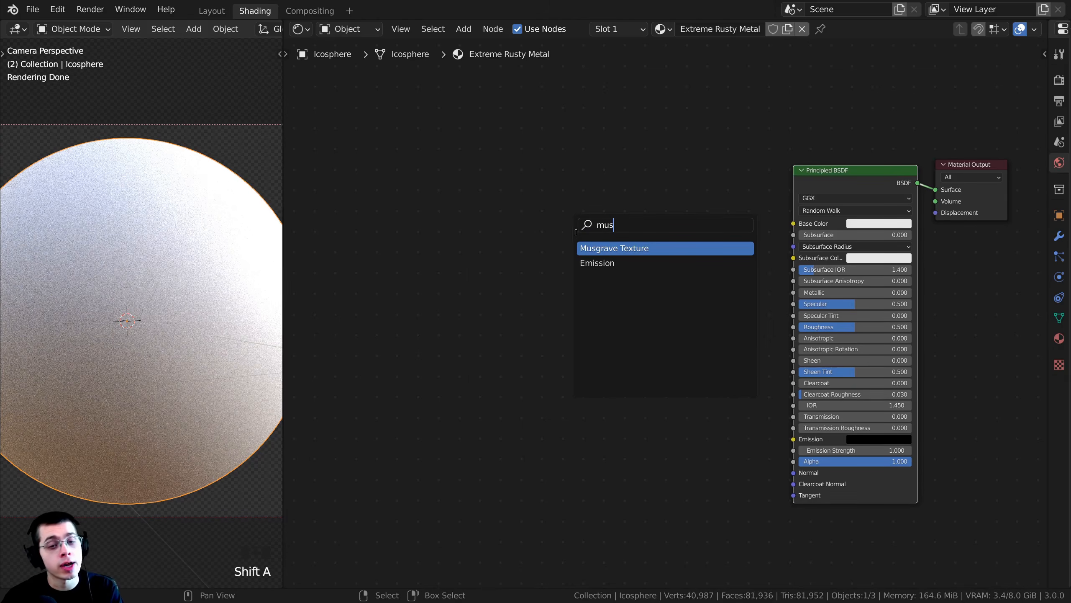
{"action": "left_click", "coordinate": [610, 248]}
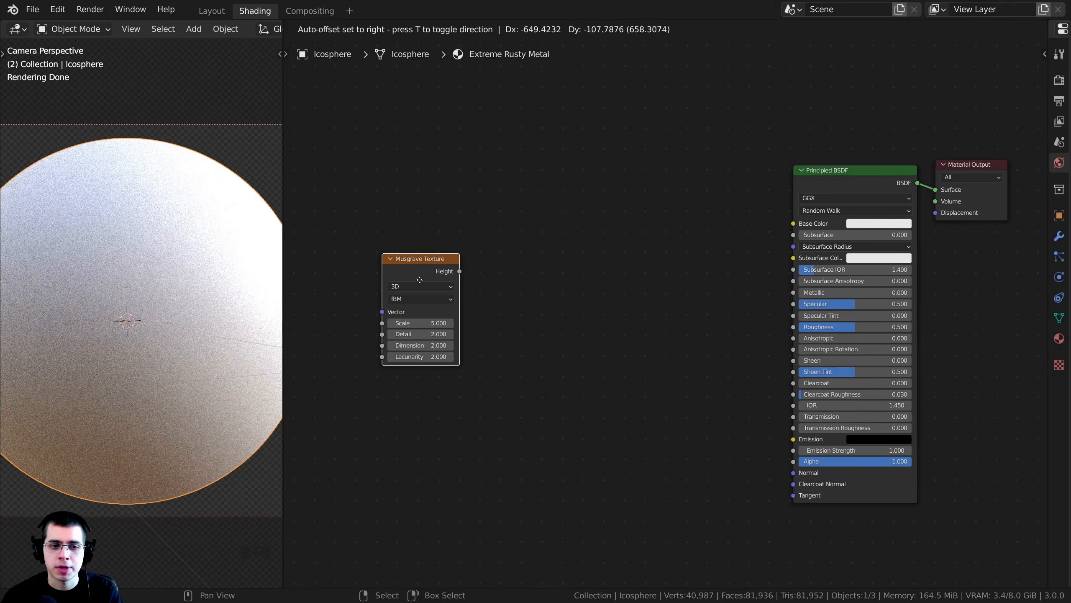
{"action": "left_click", "coordinate": [420, 279]}
{"action": "middle_click_drag", "start_coordinate": [420, 280], "coordinate": [467, 273]}
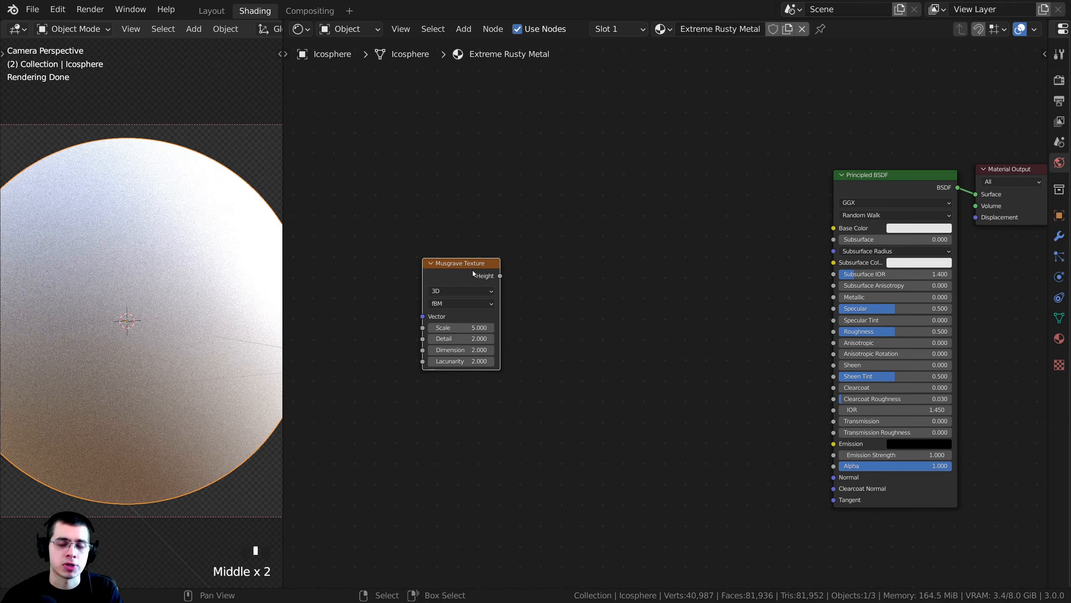
- Preview the Musgrave Texture on the sphere by linking its Height output to a Viewer node
{"action": "left_click", "coordinate": [467, 275], "text": "ctrl+shift"}
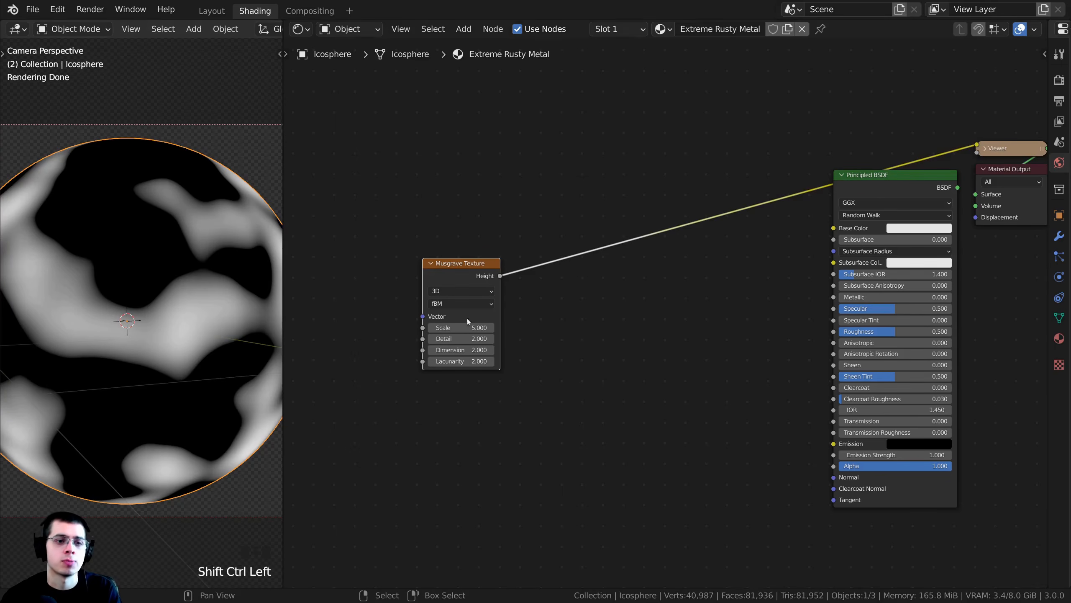
{"action": "scroll", "coordinate": [568, 300], "scroll_direction": "up", "scroll_amount": 2}
{"action": "middle_click_drag", "start_coordinate": [568, 299], "coordinate": [592, 292]}
{"action": "left_click", "coordinate": [586, 274]}
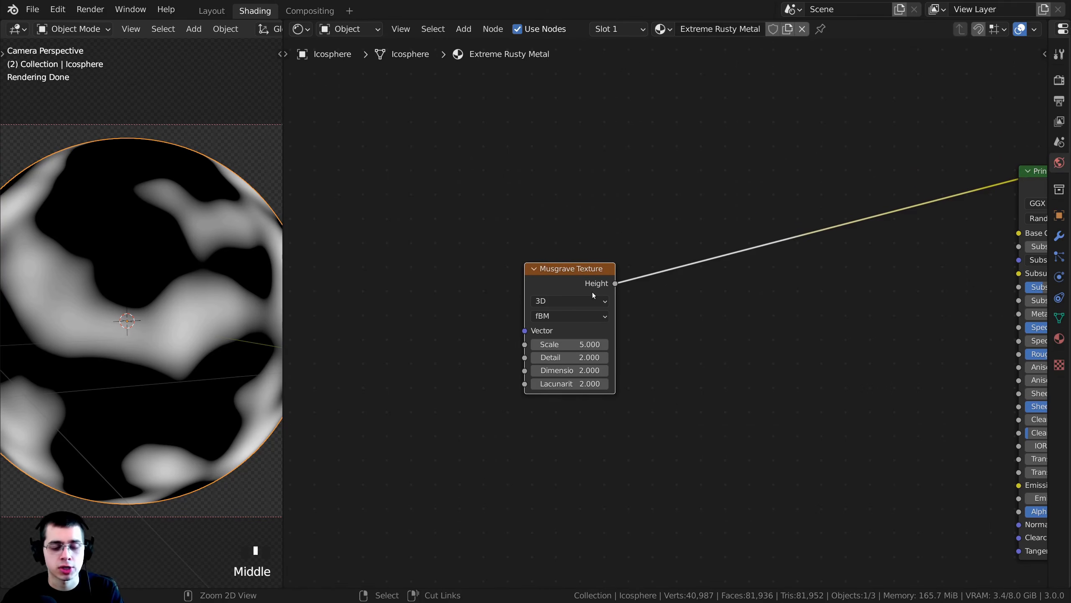
- Add connected Texture Coordinate and Mapping nodes in front of the Musgrave Texture
{"action": "key", "text": "ctrl+t"}
{"action": "middle_click_drag", "start_coordinate": [429, 284], "coordinate": [525, 286]}
{"action": "scroll", "coordinate": [506, 308], "scroll_direction": "up", "scroll_amount": 1}
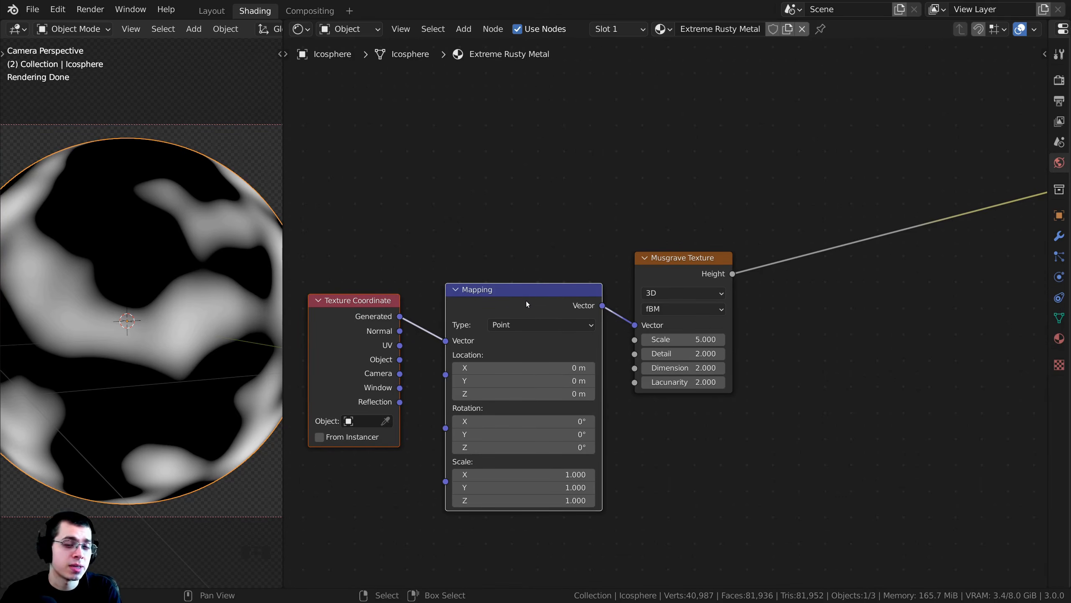
- Delete the Mapping node and connect the Texture Coordinate's Object output to the Musgrave Texture's Vector input
{"action": "left_click", "coordinate": [522, 299]}
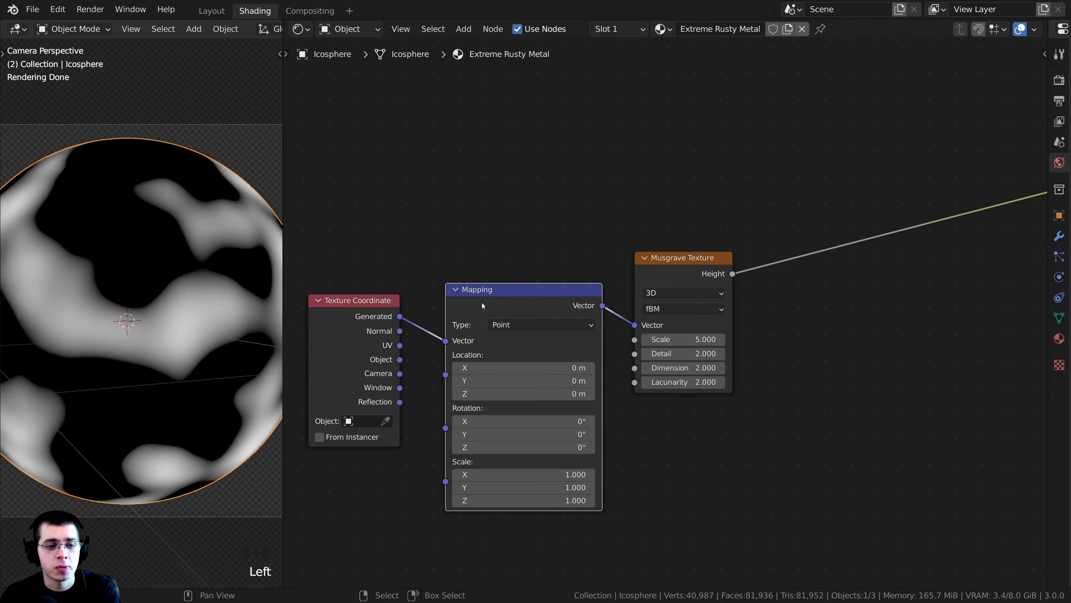
{"action": "key", "text": "x"}
{"action": "left_click_drag", "start_coordinate": [397, 314], "coordinate": [461, 259]}
{"action": "scroll", "coordinate": [461, 259], "scroll_direction": "up", "scroll_amount": 3}
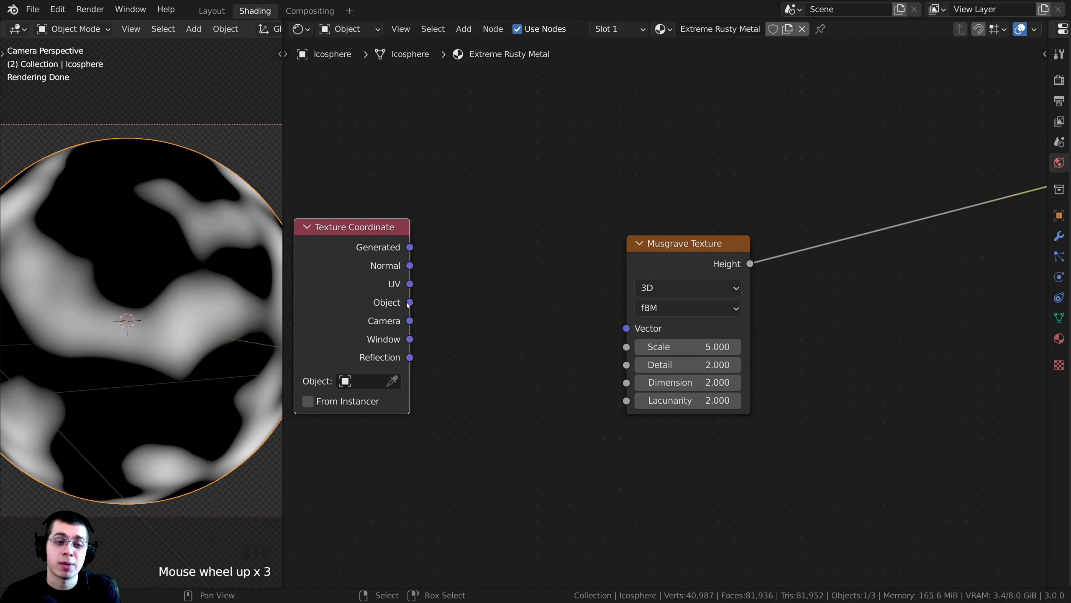
{"action": "left_click_drag", "start_coordinate": [409, 303], "coordinate": [627, 329]}
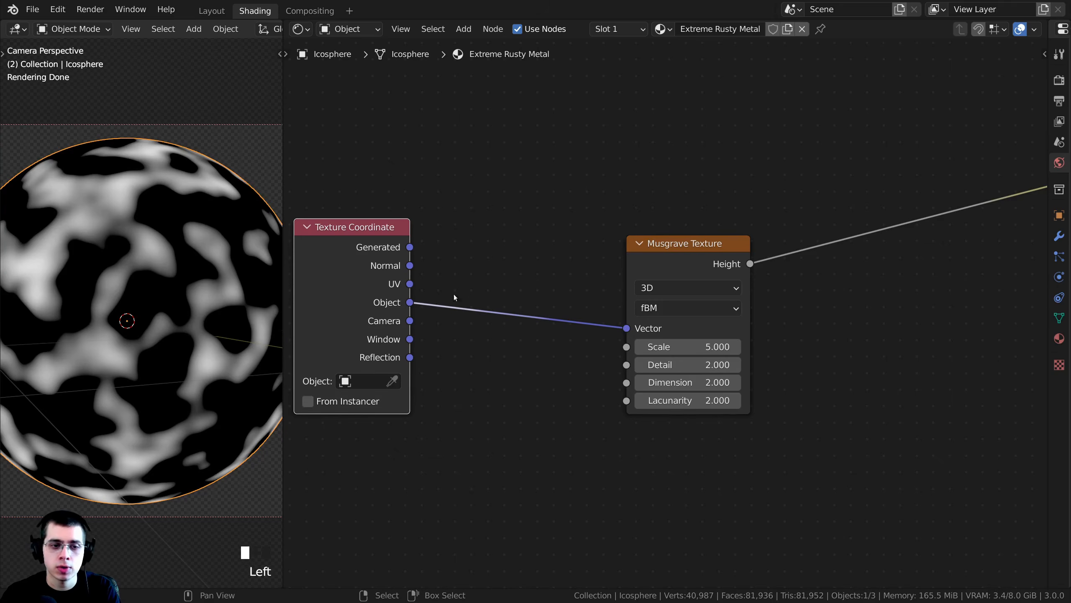
- Move the Texture Coordinate node closer to the Musgrave Texture and tidy the two nodes' positions
{"action": "left_click_drag", "start_coordinate": [382, 327], "coordinate": [578, 346]}
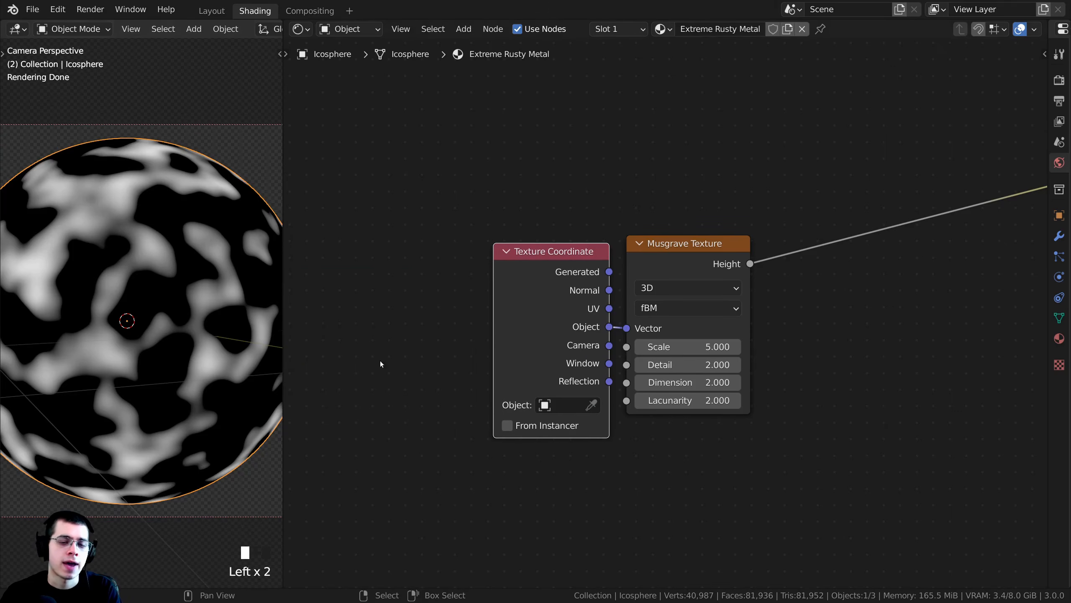
{"action": "left_click_drag", "start_coordinate": [504, 337], "coordinate": [443, 337]}
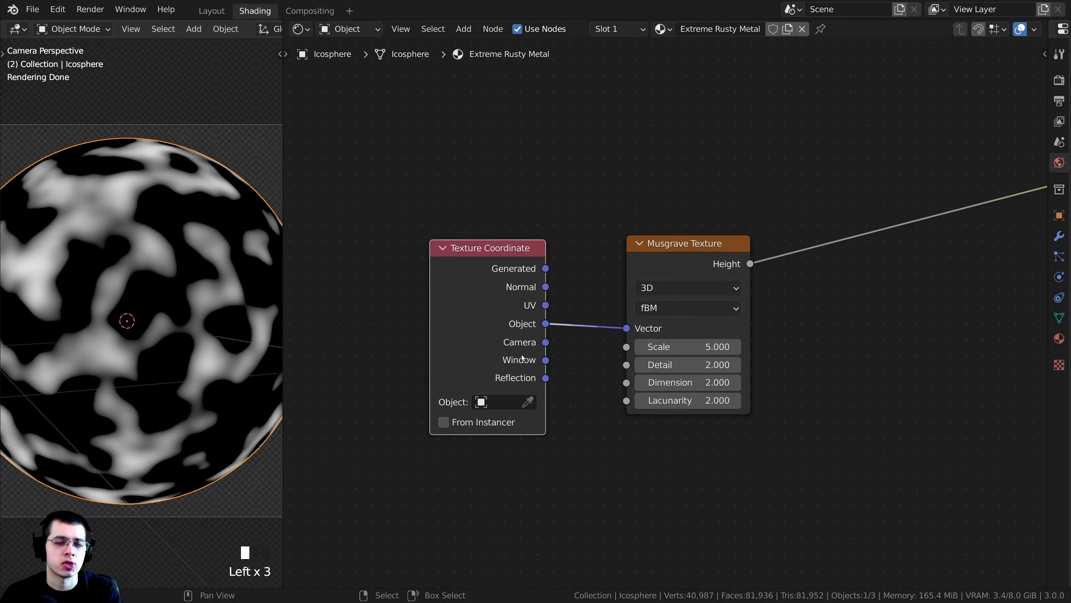
{"action": "left_click_drag", "start_coordinate": [695, 267], "coordinate": [688, 269]}
{"action": "middle_click_drag", "start_coordinate": [688, 269], "coordinate": [683, 264]}
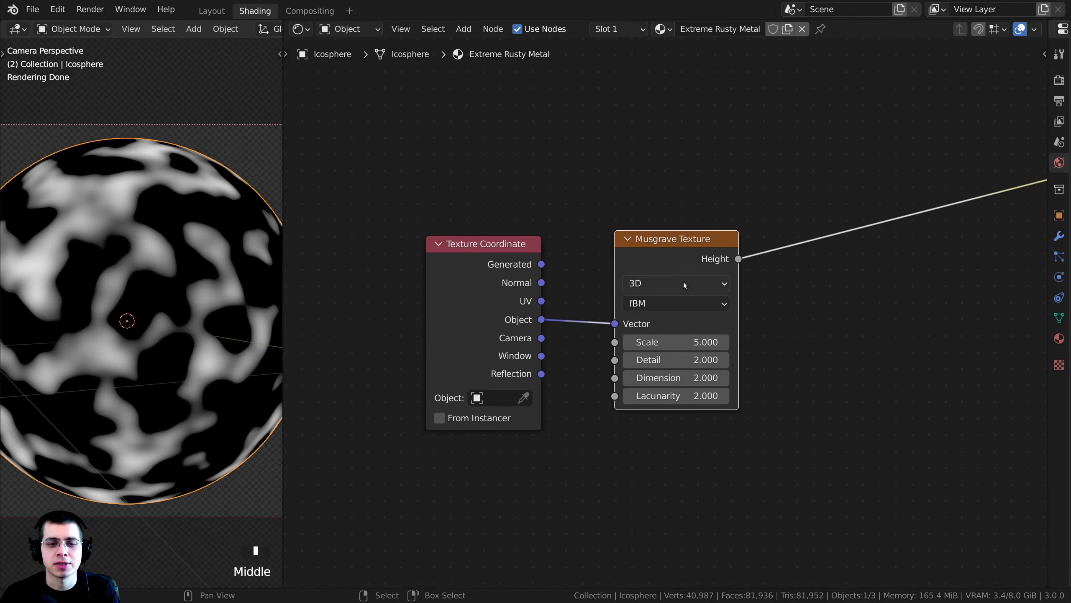
- Change the Musgrave Texture's type to Multifractal and shift the node slightly toward the Texture Coordinate node
{"action": "left_click", "coordinate": [650, 304]}
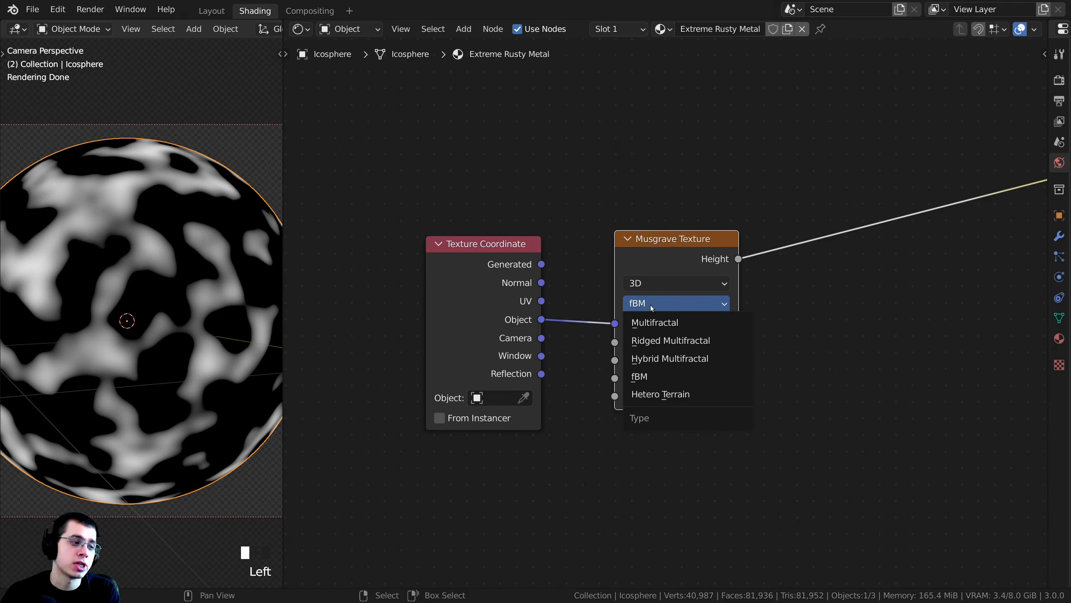
{"action": "left_click", "coordinate": [654, 321]}
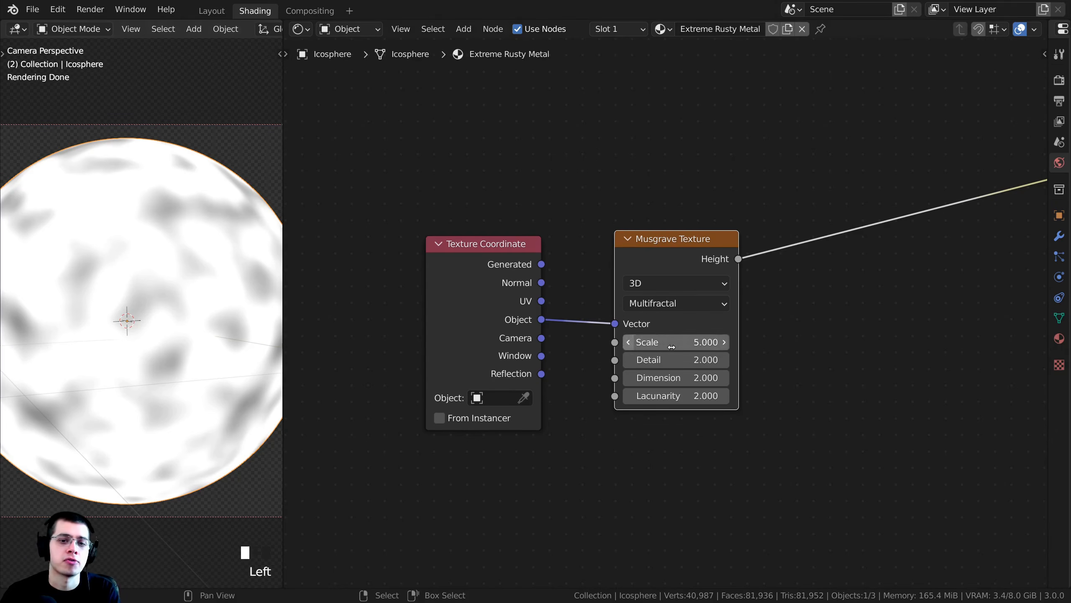
{"action": "left_click_drag", "start_coordinate": [650, 254], "coordinate": [643, 251]}
- Set the Musgrave Texture's Scale to 1.3 and its Detail to 15
{"action": "double_click", "coordinate": [683, 340]}
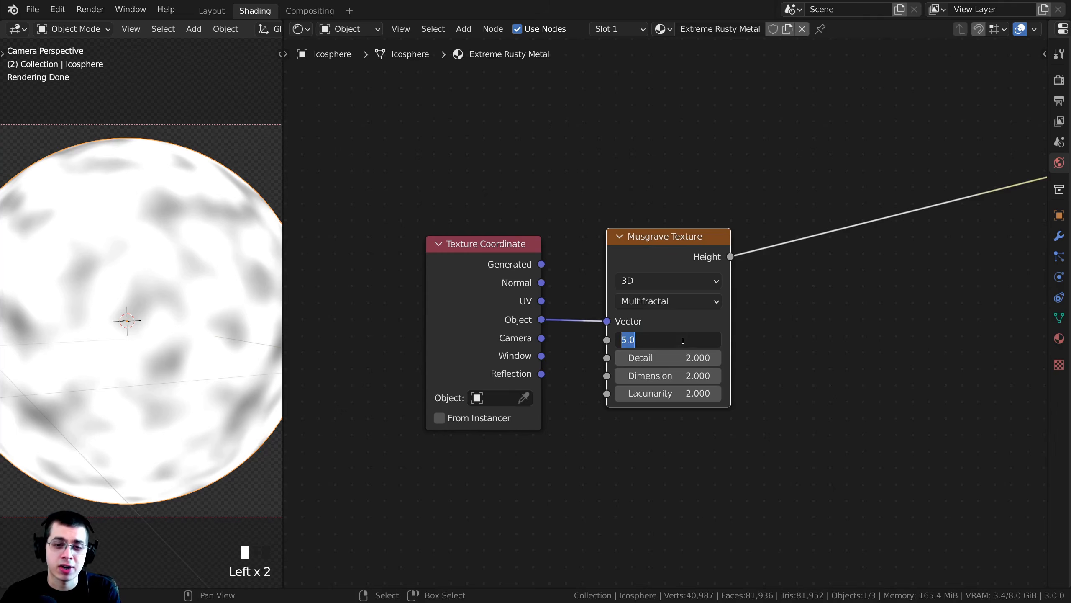
{"action": "type", "text": "1.3"}
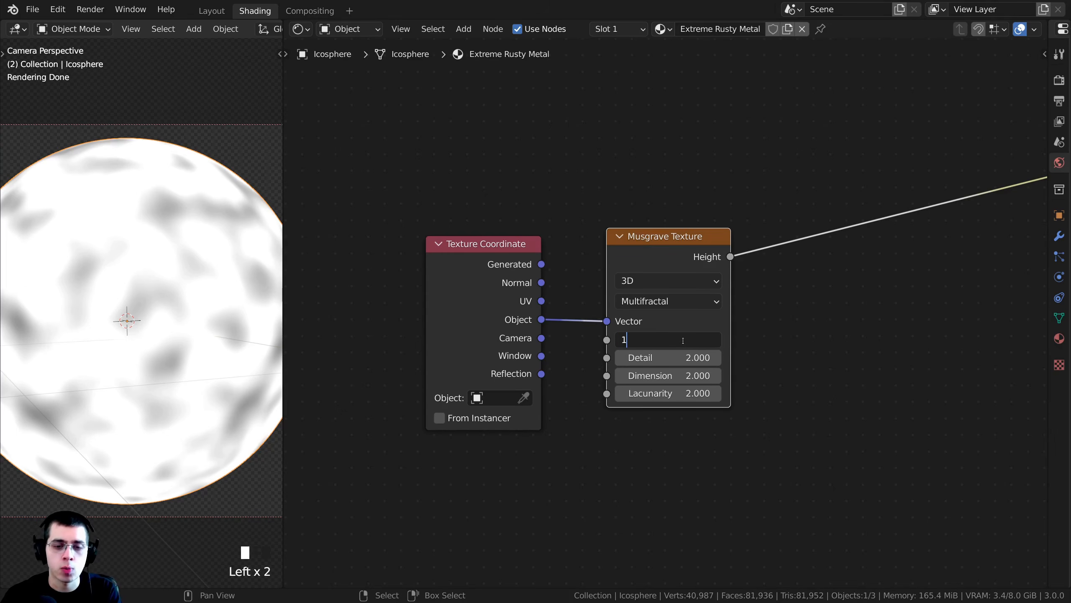
{"action": "key", "text": "Return"}
{"action": "key", "text": "ctrl+z"}
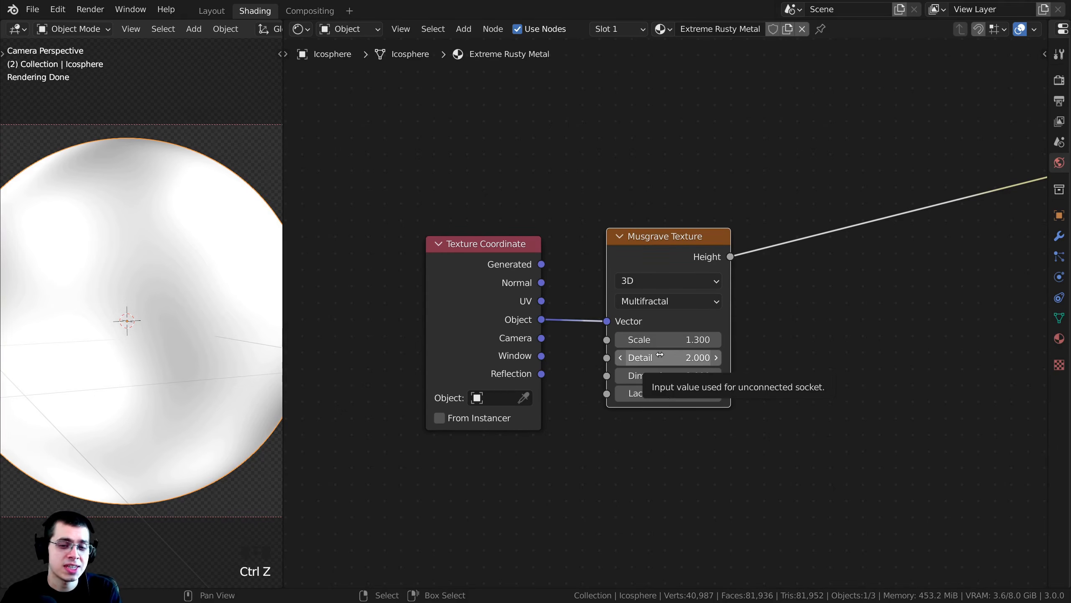
{"action": "left_click_drag", "start_coordinate": [660, 357], "coordinate": [717, 357]}
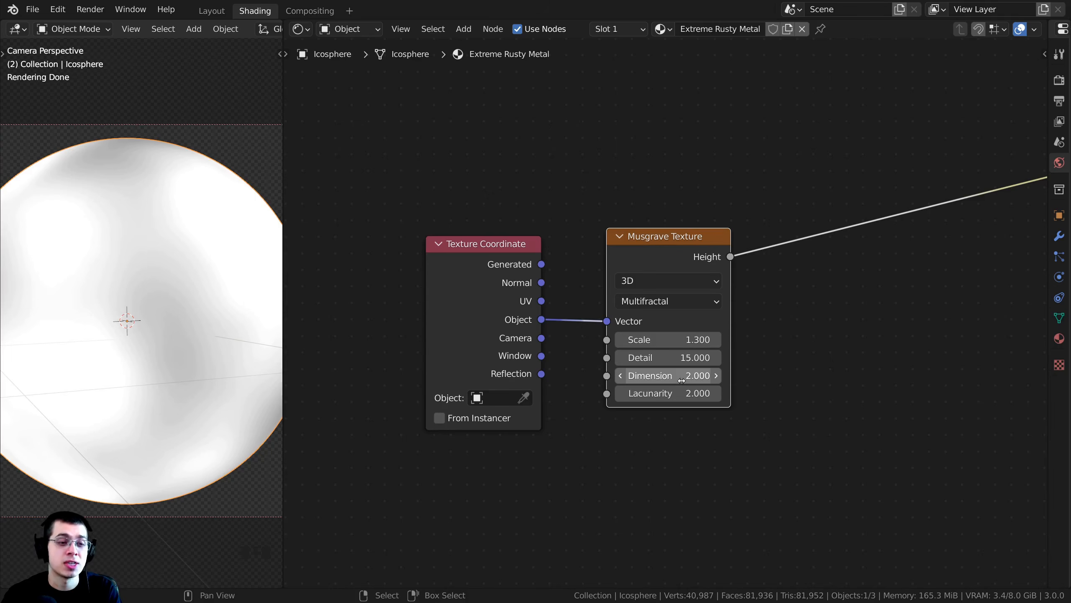
- Set the Musgrave Texture's Dimension to 0 and inspect the finer noise on the icosphere
{"action": "left_click_drag", "start_coordinate": [673, 381], "coordinate": [620, 381]}
{"action": "middle_click_drag", "start_coordinate": [158, 228], "coordinate": [158, 302], "text": "shift"}
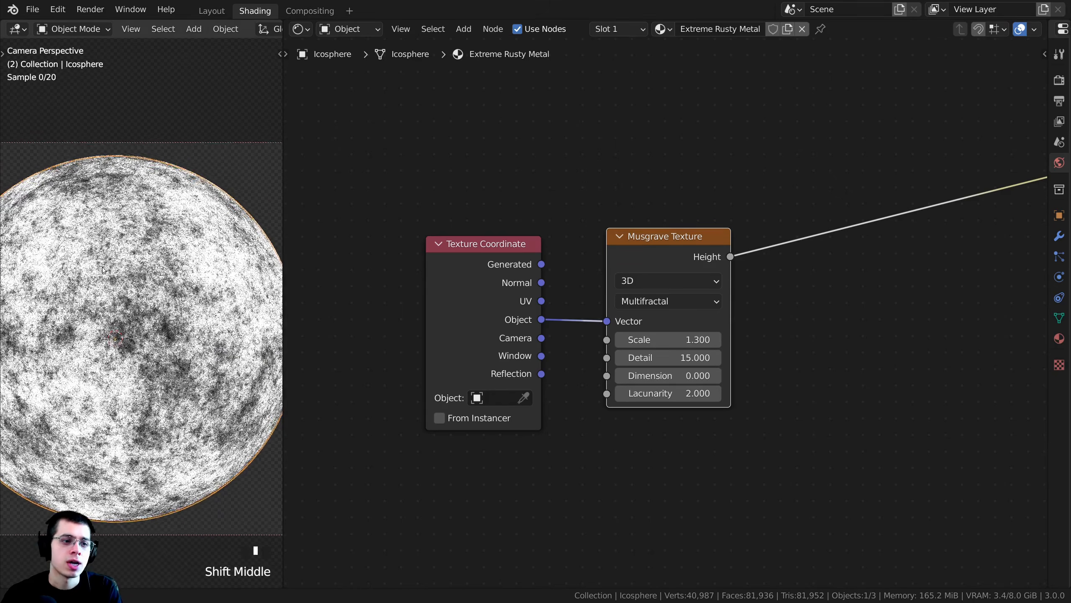
{"action": "scroll", "coordinate": [159, 302], "scroll_direction": "up", "scroll_amount": 6}
{"action": "middle_click_drag", "start_coordinate": [118, 222], "coordinate": [141, 239], "text": "shift"}
{"action": "scroll", "coordinate": [157, 291], "scroll_direction": "down", "scroll_amount": 8}
- Move the Musgrave Texture node closer to the Texture Coordinate node
{"action": "left_click_drag", "start_coordinate": [694, 244], "coordinate": [677, 246]}
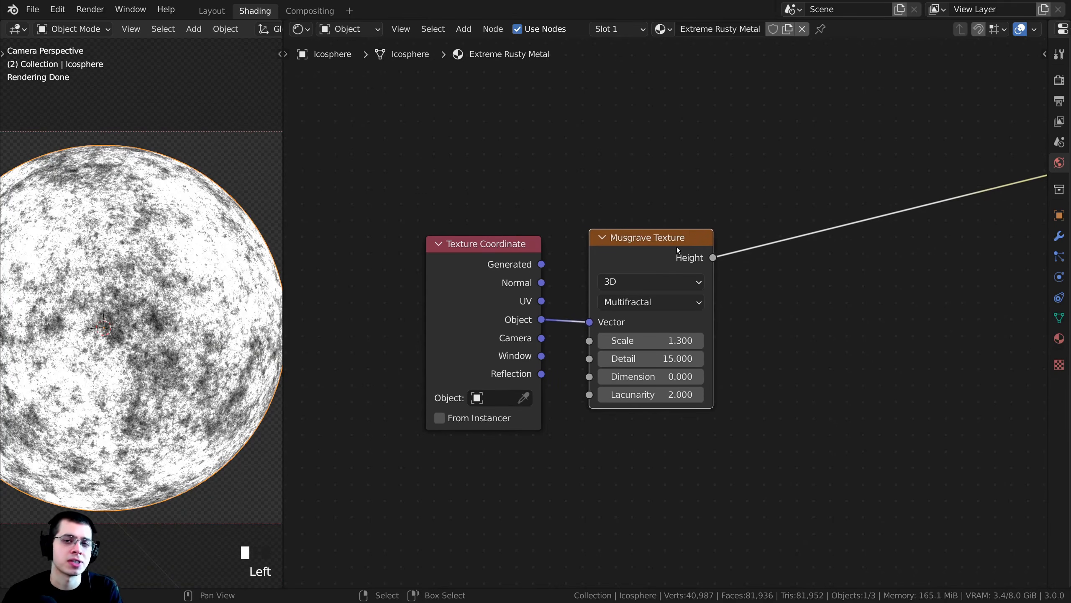
{"action": "middle_click_drag", "start_coordinate": [676, 246], "coordinate": [612, 253]}
{"action": "middle_click_drag", "start_coordinate": [662, 218], "coordinate": [592, 228]}
{"action": "middle_click_drag", "start_coordinate": [661, 237], "coordinate": [687, 242]}
{"action": "scroll", "coordinate": [687, 242], "scroll_direction": "down", "scroll_amount": 1}
{"action": "left_click_drag", "start_coordinate": [550, 274], "coordinate": [534, 276]}
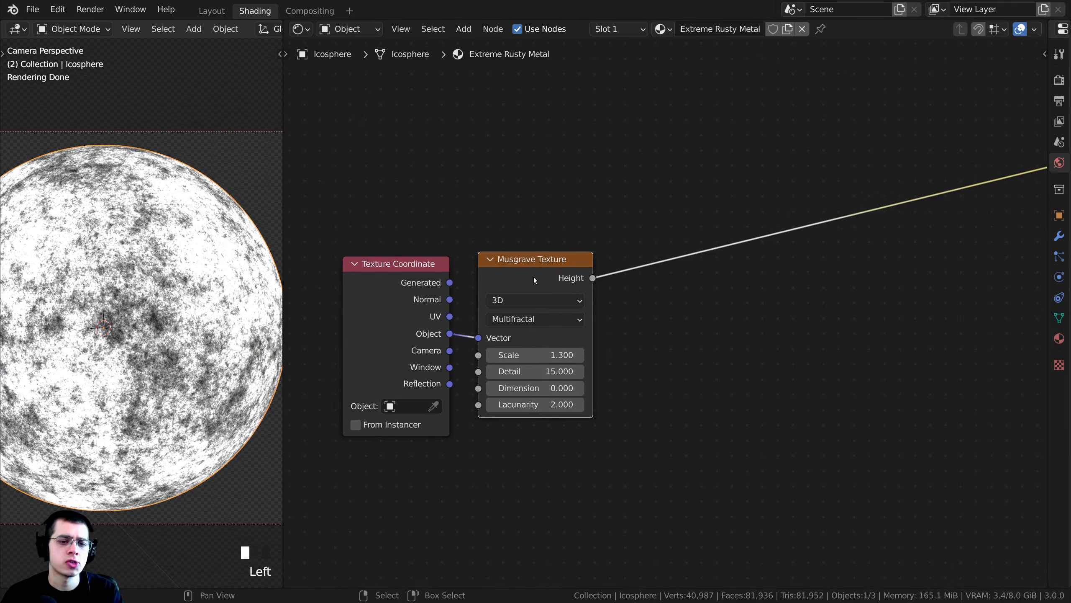
{"action": "middle_click_drag", "start_coordinate": [570, 283], "coordinate": [560, 288]}
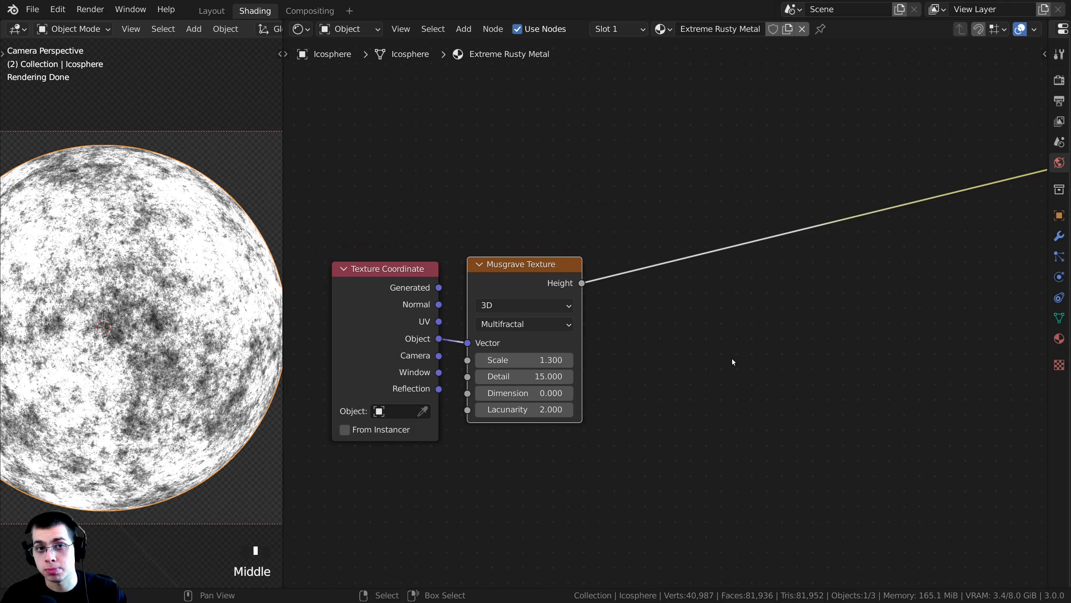
- Insert a ColorRamp node on the Musgrave Texture's Height output link and place it just beside the Musgrave Texture
{"action": "scroll", "coordinate": [636, 309], "scroll_direction": "down", "scroll_amount": 3}
{"action": "middle_click_drag", "start_coordinate": [665, 220], "coordinate": [603, 219]}
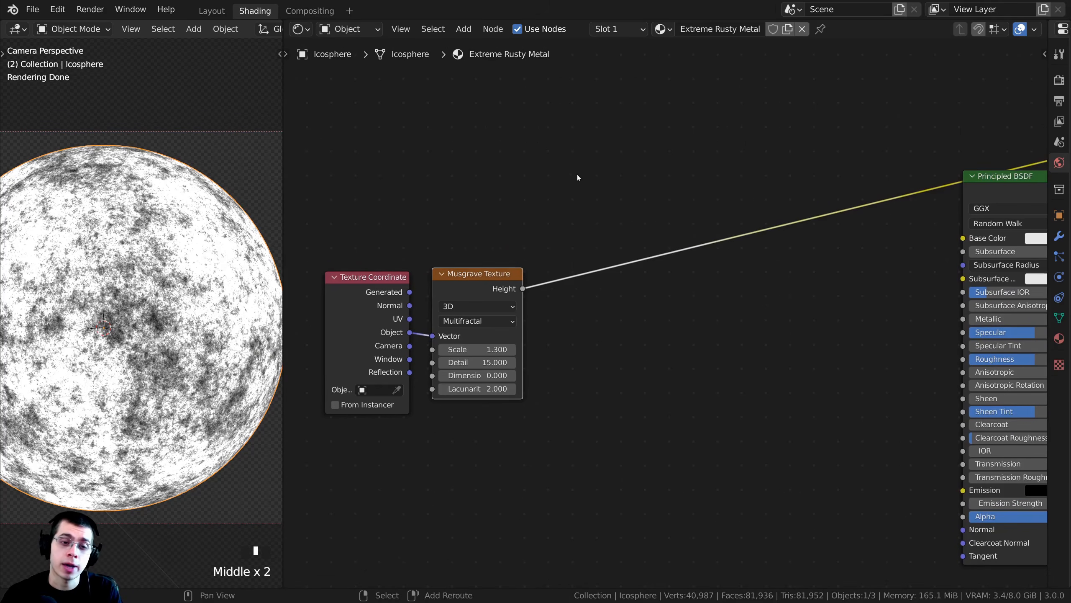
{"action": "key", "text": "shift+a"}
{"action": "left_click", "coordinate": [578, 175]}
{"action": "type", "text": "col"}
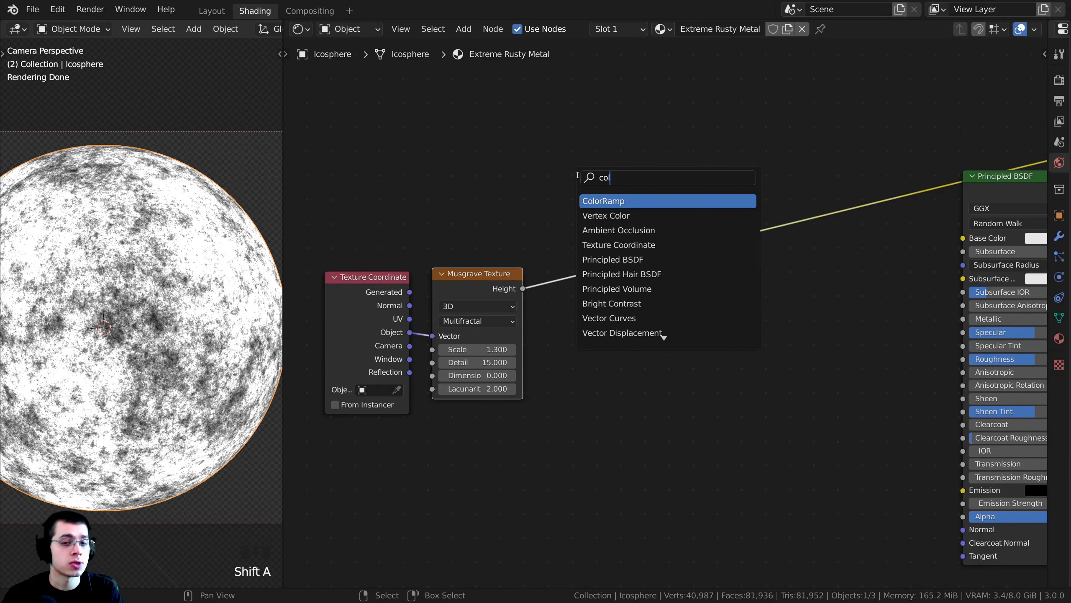
{"action": "left_click", "coordinate": [609, 201]}
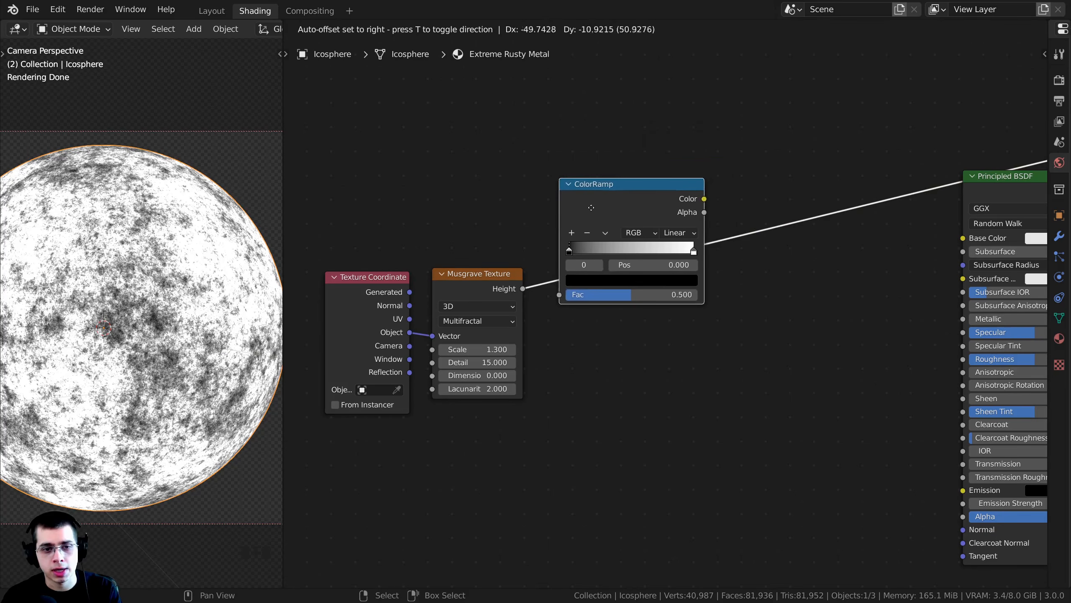
{"action": "left_click", "coordinate": [561, 272]}
{"action": "scroll", "coordinate": [457, 272], "scroll_direction": "up", "scroll_amount": 4}
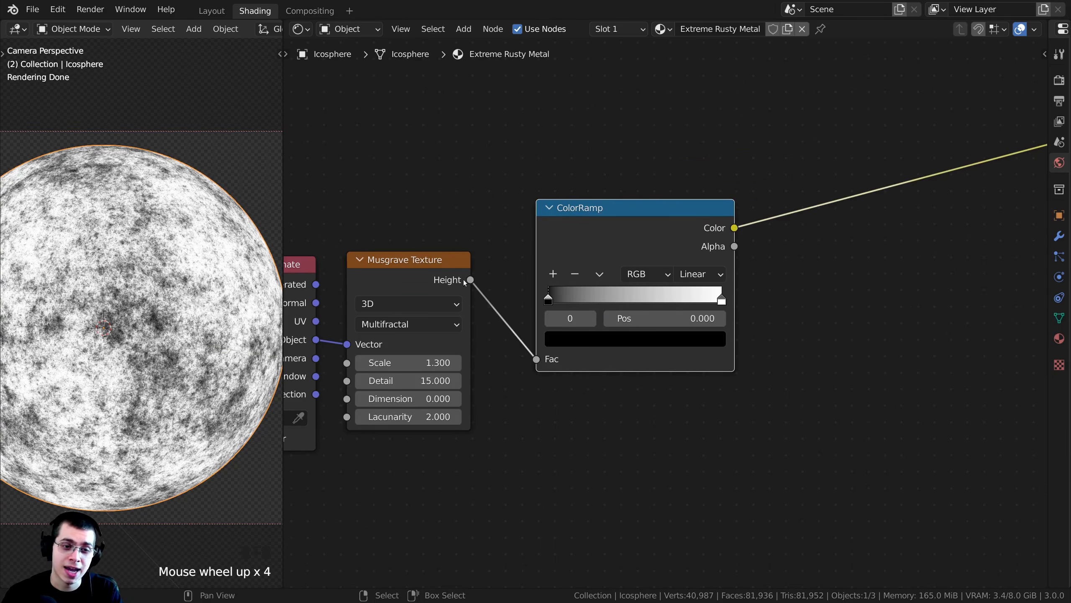
{"action": "left_click_drag", "start_coordinate": [622, 352], "coordinate": [603, 349]}
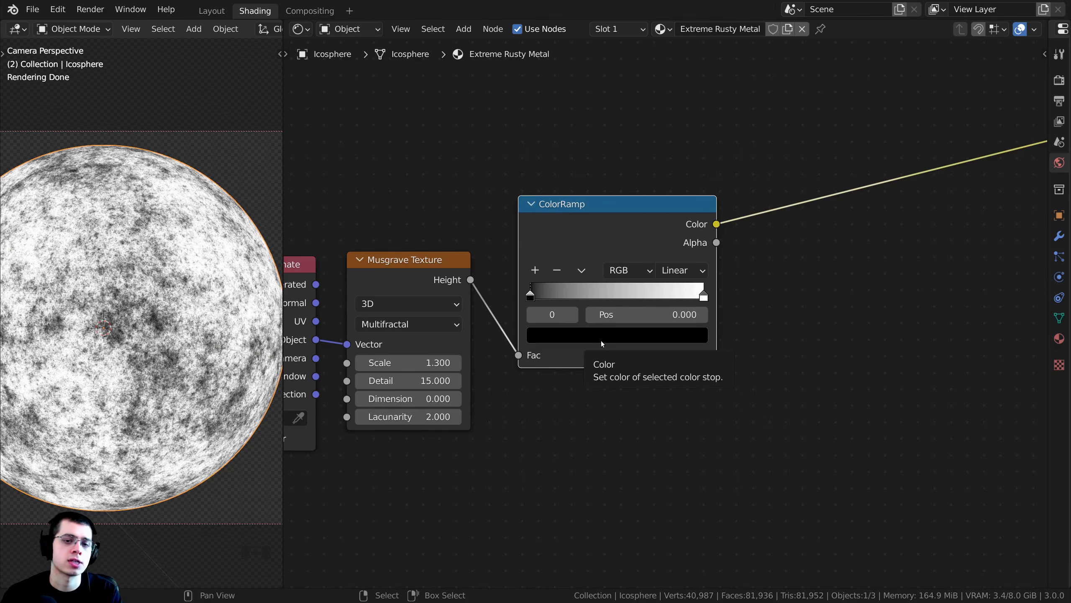
{"action": "middle_click_drag", "start_coordinate": [642, 249], "coordinate": [667, 251]}
{"action": "scroll", "coordinate": [668, 251], "scroll_direction": "up", "scroll_amount": 5}
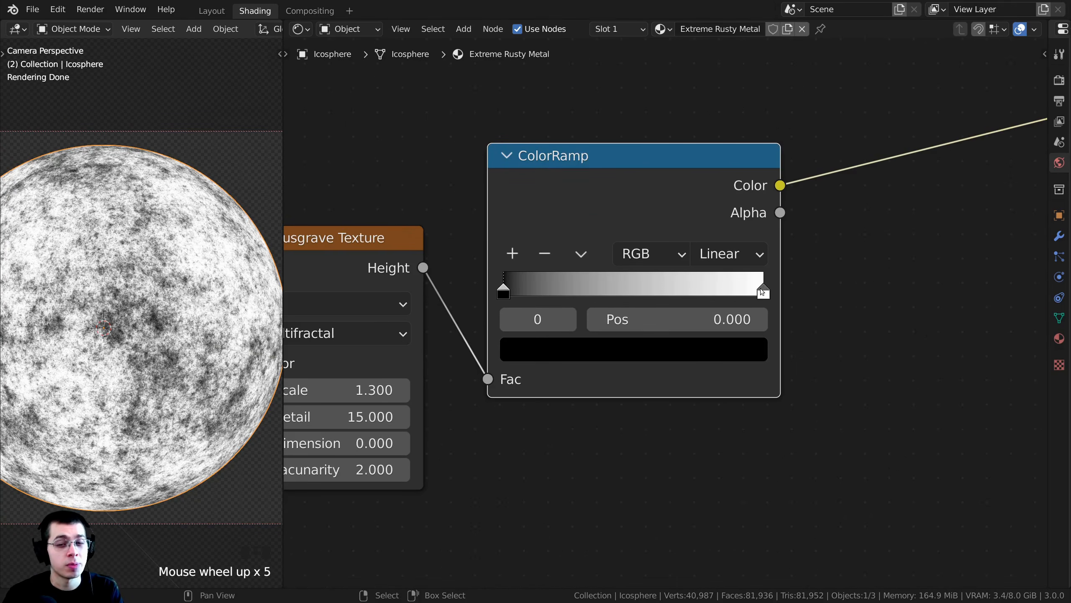
- Move the ColorRamp's white stop to position 0.707 and set its color to hex 7F7C7A
{"action": "left_click", "coordinate": [730, 299]}
{"action": "left_click_drag", "start_coordinate": [764, 290], "coordinate": [688, 291]}
{"action": "middle_click_drag", "start_coordinate": [688, 291], "coordinate": [658, 440]}
{"action": "left_click", "coordinate": [658, 440]}
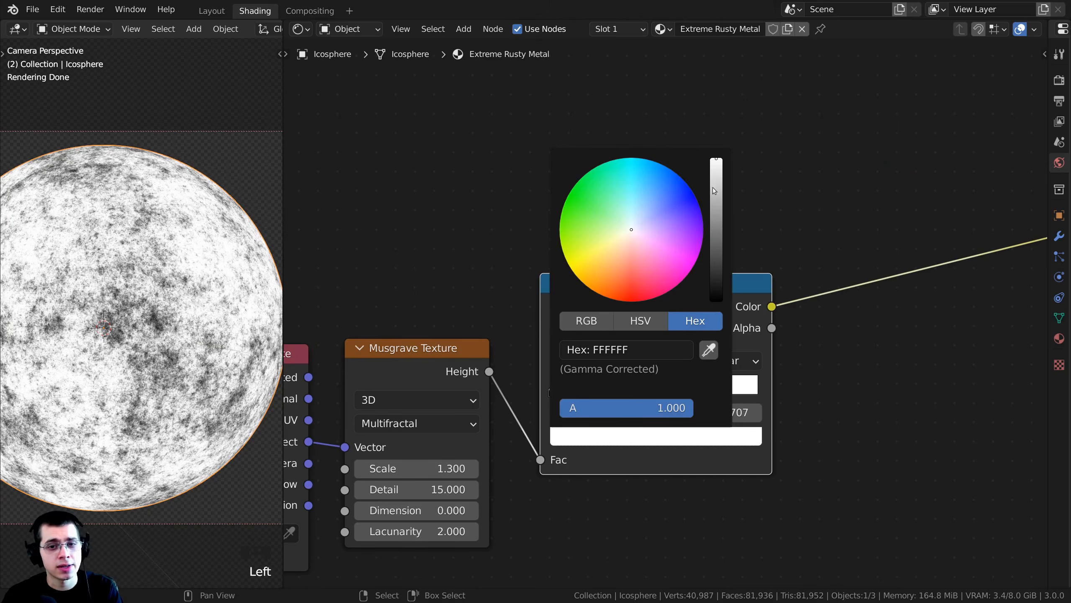
{"action": "left_click_drag", "start_coordinate": [716, 188], "coordinate": [715, 210]}
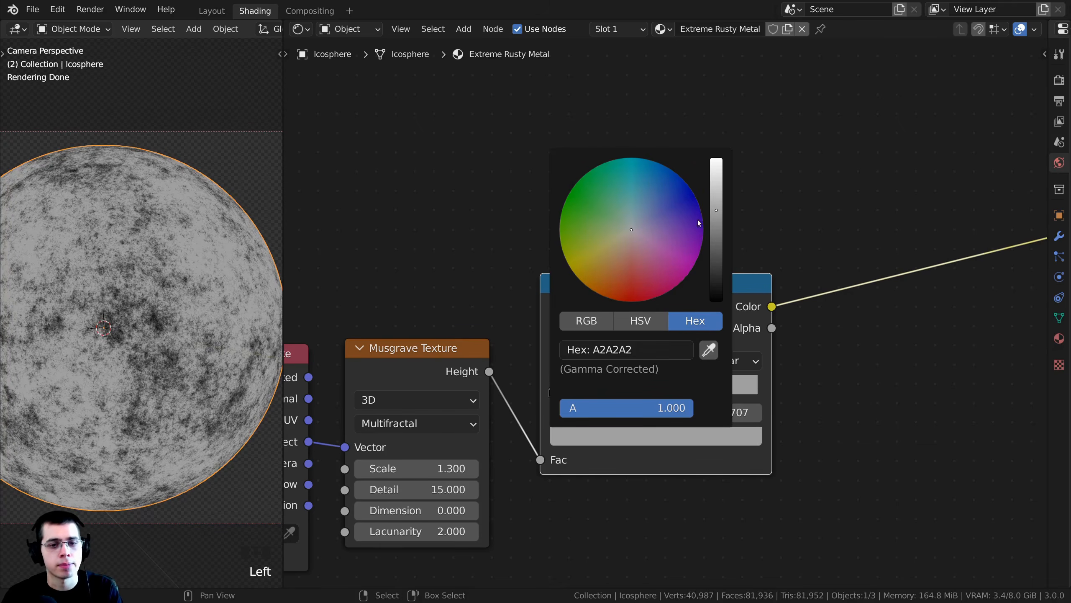
{"action": "left_click", "coordinate": [619, 353]}
{"action": "type", "text": "7F7C7A"}
{"action": "key", "text": "Return"}
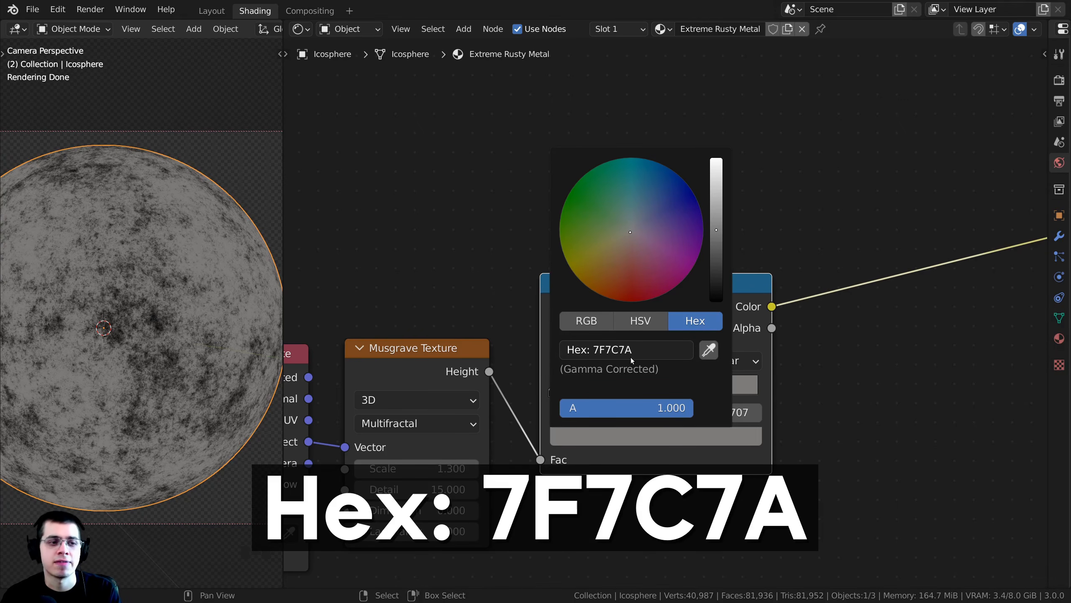
- Change the ColorRamp's black stop at position 0 to the rusty brown hex 663504
{"action": "left_click_drag", "start_coordinate": [679, 315], "coordinate": [655, 320]}
{"action": "middle_click_drag", "start_coordinate": [651, 315], "coordinate": [627, 272]}
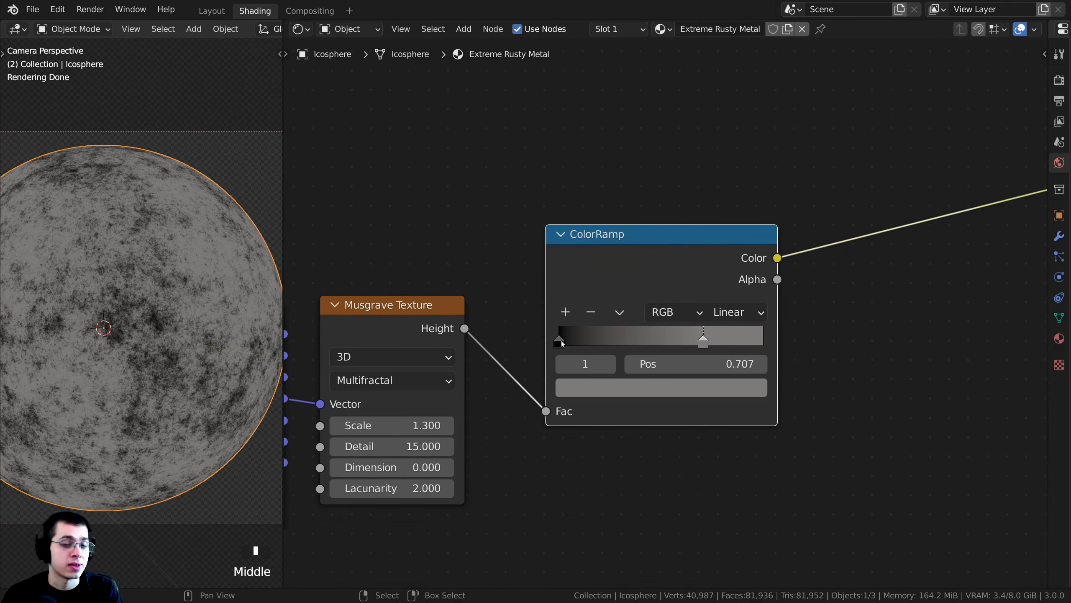
{"action": "left_click", "coordinate": [560, 341]}
{"action": "left_click", "coordinate": [594, 393]}
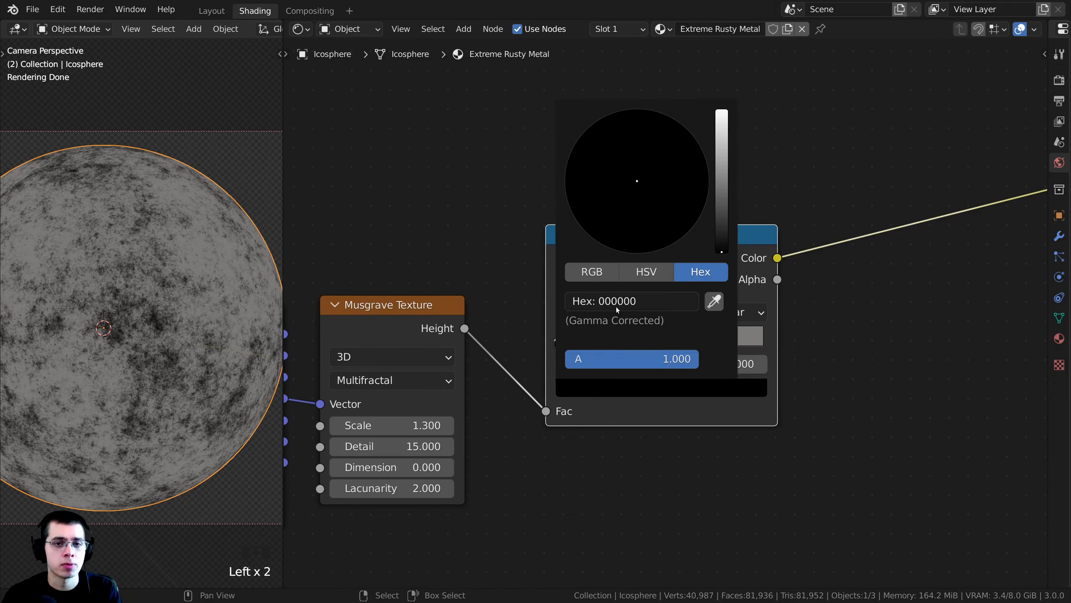
{"action": "left_click", "coordinate": [720, 200]}
{"action": "left_click", "coordinate": [617, 213]}
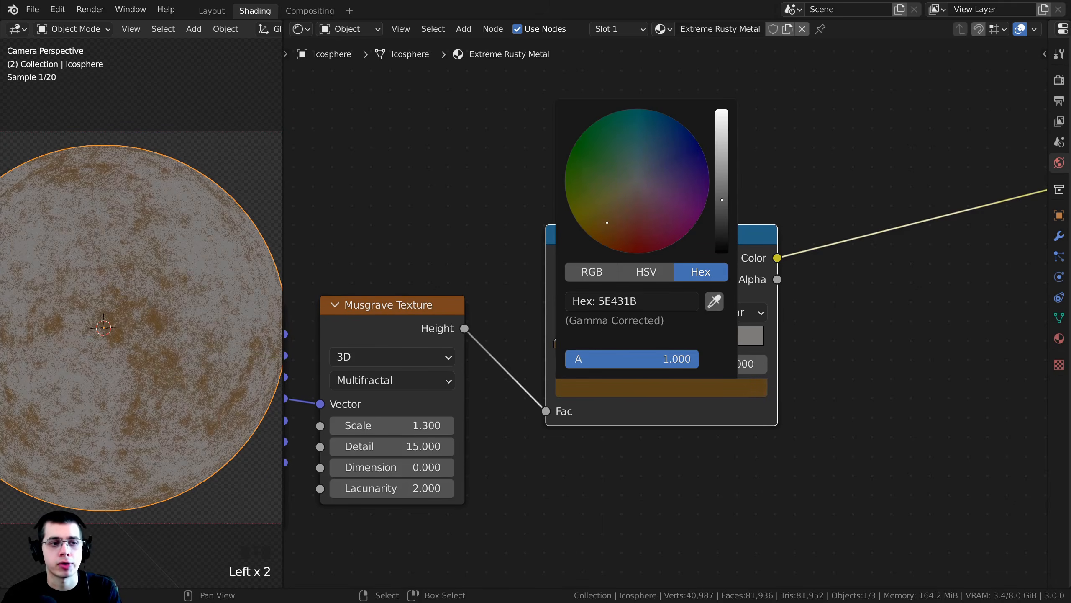
{"action": "left_click_drag", "start_coordinate": [606, 222], "coordinate": [610, 232]}
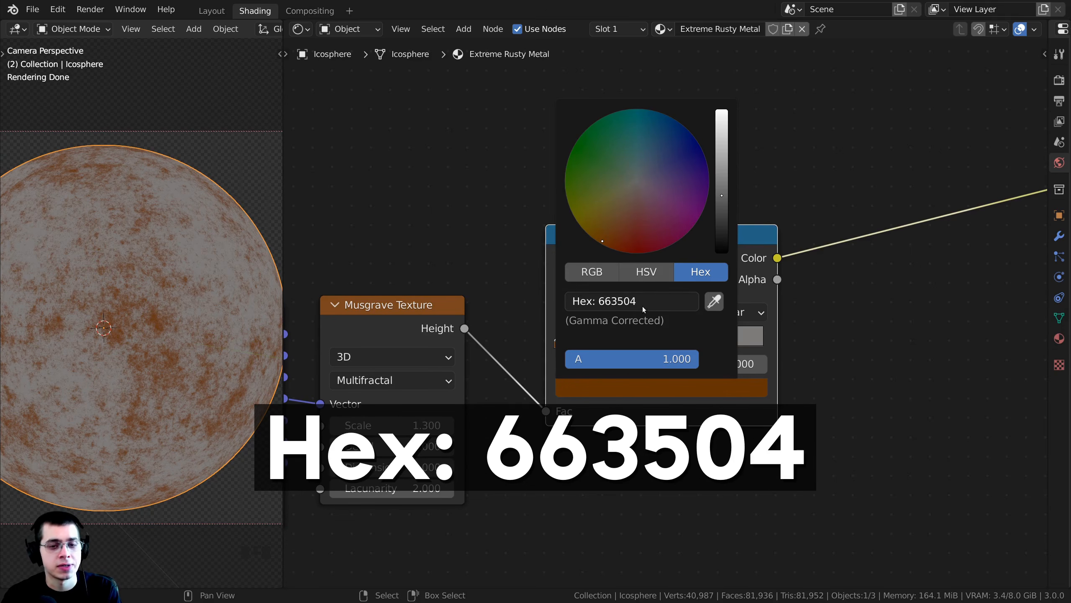
- Add a middle stop to the ColorRamp at position 0.345 and color it reddish rust, hex 8F3824
{"action": "scroll", "coordinate": [166, 355], "scroll_direction": "up", "scroll_amount": 2}
{"action": "scroll", "coordinate": [132, 363], "scroll_direction": "up", "scroll_amount": 2}
{"action": "scroll", "coordinate": [130, 362], "scroll_direction": "down", "scroll_amount": 2}
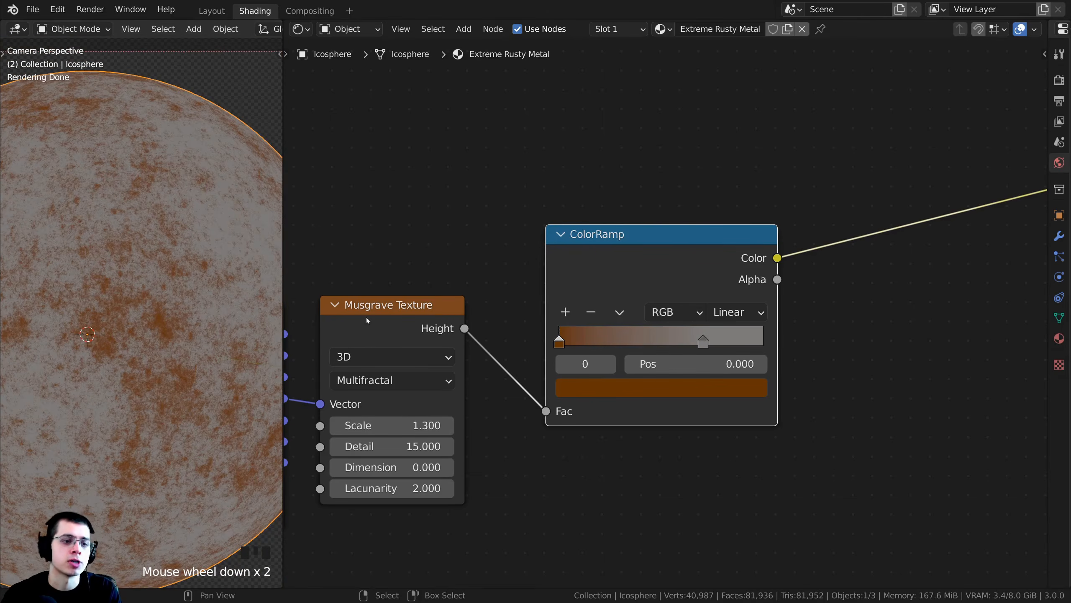
{"action": "middle_click_drag", "start_coordinate": [599, 297], "coordinate": [578, 267]}
{"action": "left_click", "coordinate": [594, 249]}
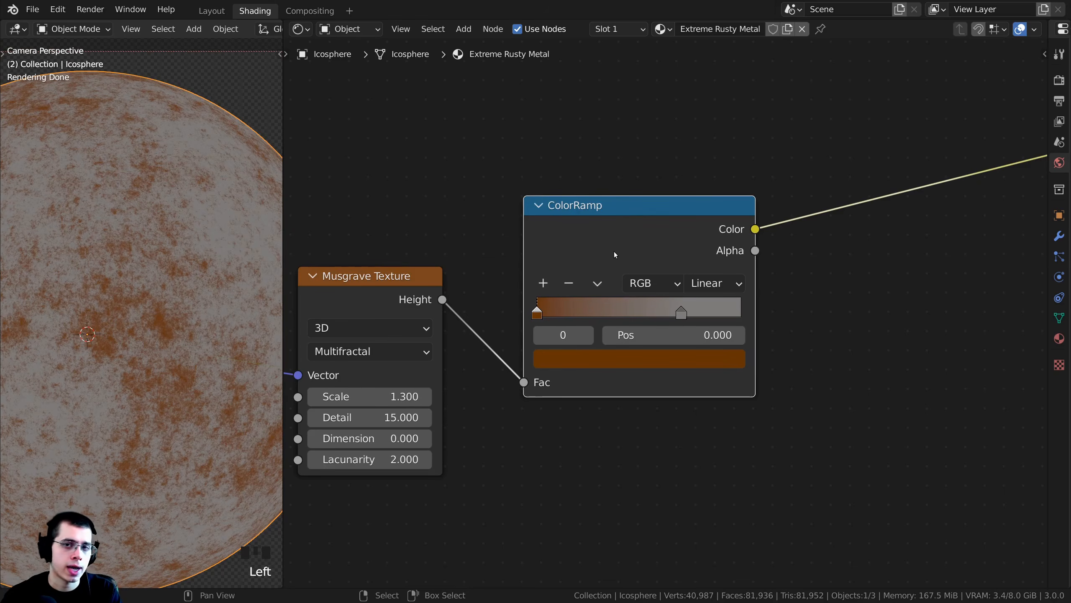
{"action": "middle_click_drag", "start_coordinate": [600, 310], "coordinate": [612, 311], "text": "ctrl"}
{"action": "left_click", "coordinate": [608, 311], "text": "ctrl"}
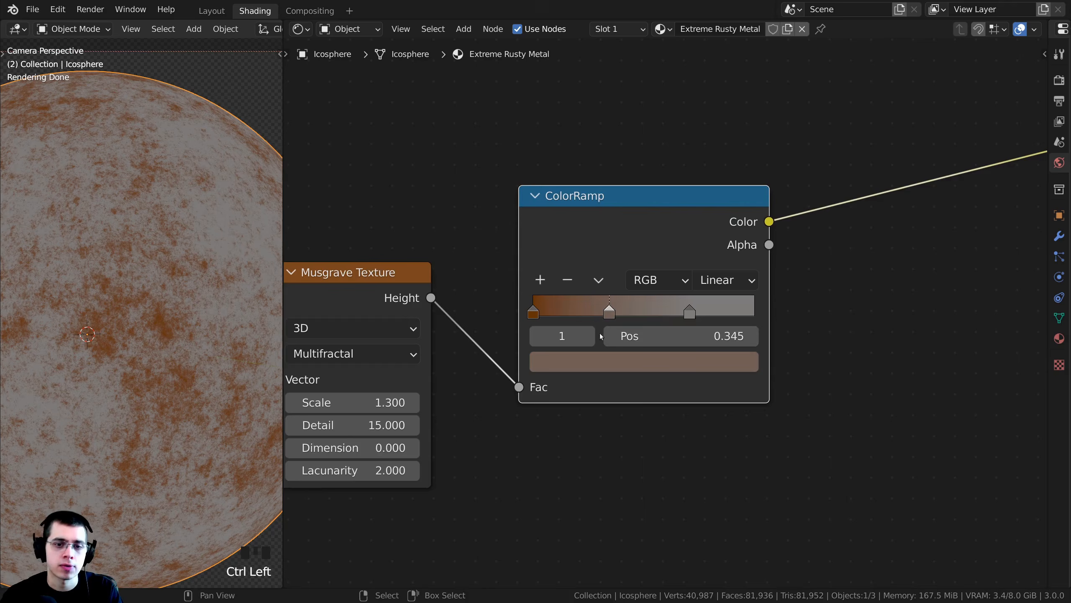
{"action": "left_click", "coordinate": [605, 362]}
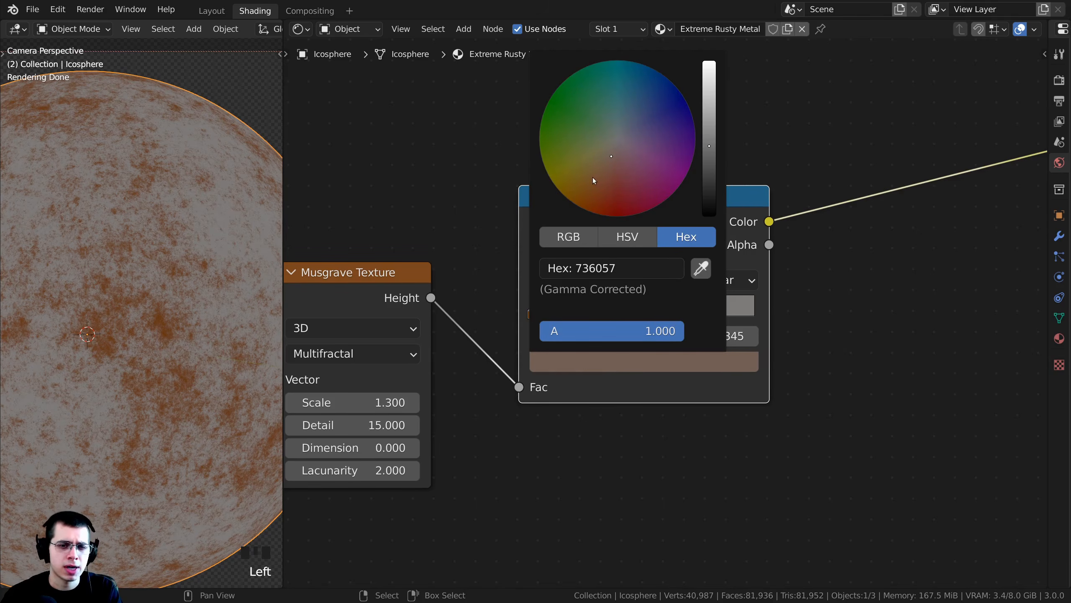
{"action": "left_click_drag", "start_coordinate": [593, 179], "coordinate": [600, 199]}
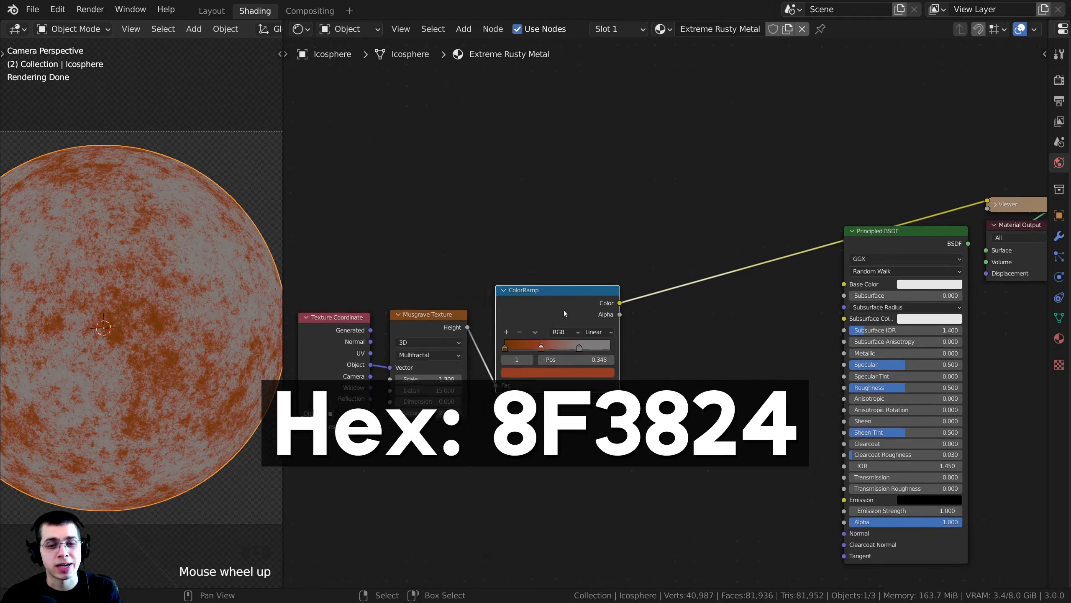
- Connect the ColorRamp's Color output to the Principled BSDF's Base Color and preview the Principled BSDF on the Material Output
{"action": "scroll", "coordinate": [569, 295], "scroll_direction": "up", "scroll_amount": 2}
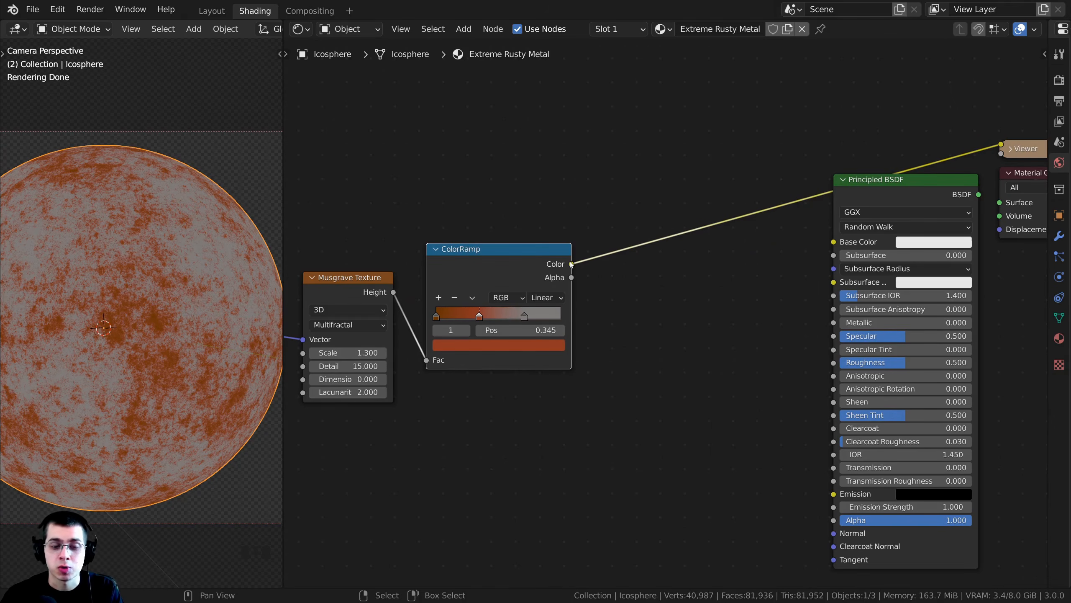
{"action": "left_click_drag", "start_coordinate": [571, 264], "coordinate": [834, 241]}
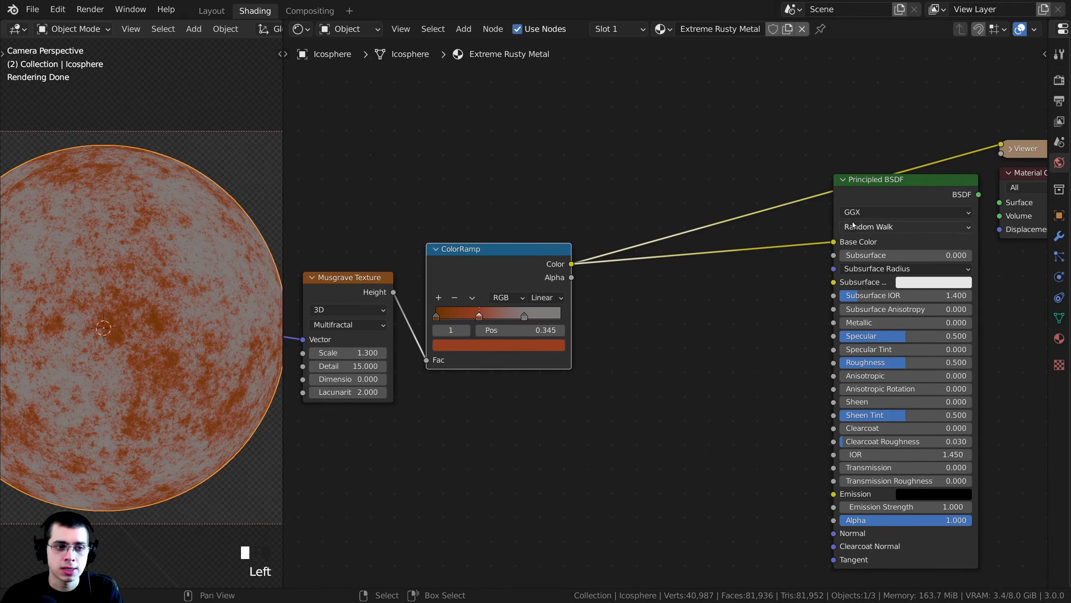
{"action": "middle_click_drag", "start_coordinate": [853, 223], "coordinate": [819, 209]}
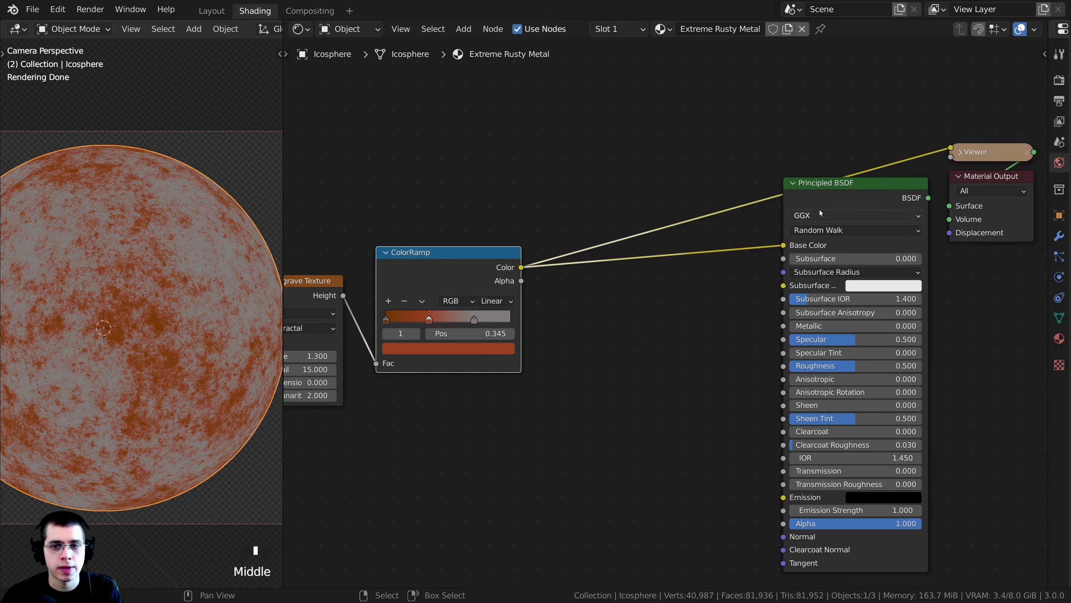
{"action": "left_click", "coordinate": [841, 194], "text": "ctrl+shift"}
{"action": "scroll", "coordinate": [236, 302], "scroll_direction": "down", "scroll_amount": 1}
{"action": "middle_click_drag", "start_coordinate": [236, 301], "coordinate": [223, 301], "text": "shift"}
{"action": "scroll", "coordinate": [739, 308], "scroll_direction": "down", "scroll_amount": 1}
{"action": "middle_click_drag", "start_coordinate": [739, 309], "coordinate": [750, 266]}
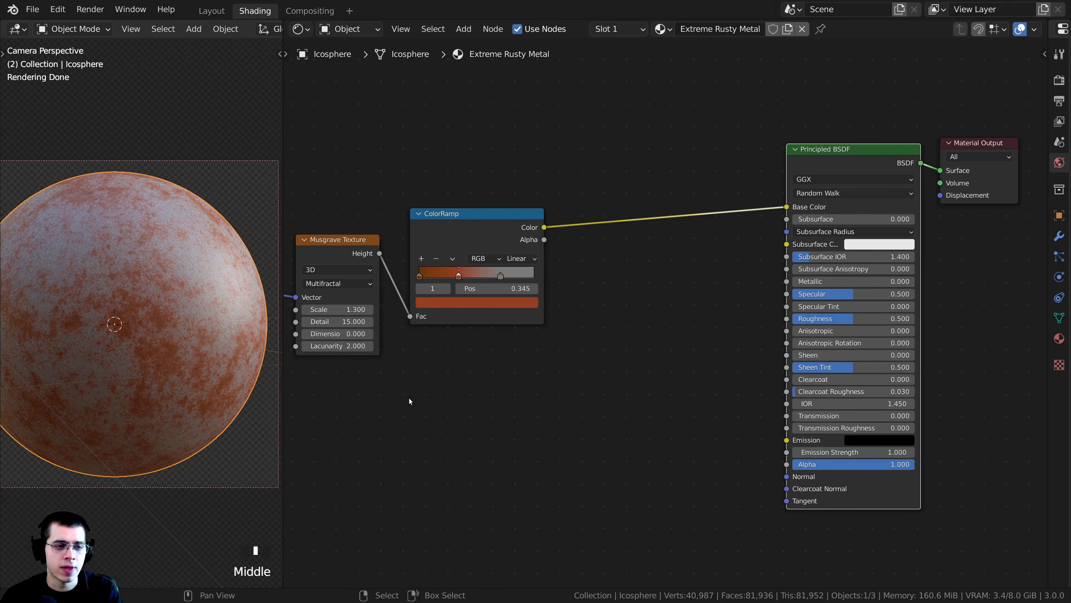
- Set the Principled BSDF's Metallic value to 1
{"action": "scroll", "coordinate": [795, 280], "scroll_direction": "up", "scroll_amount": 1}
{"action": "middle_click_drag", "start_coordinate": [796, 281], "coordinate": [751, 292]}
{"action": "scroll", "coordinate": [704, 296], "scroll_direction": "up", "scroll_amount": 1}
{"action": "scroll", "coordinate": [752, 289], "scroll_direction": "up", "scroll_amount": 4}
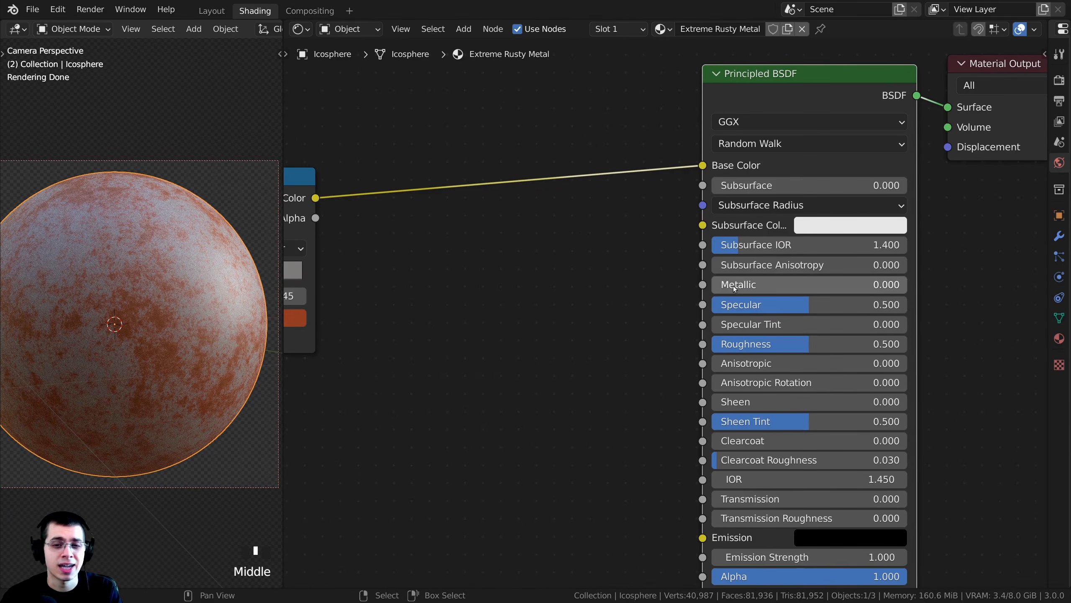
{"action": "left_click_drag", "start_coordinate": [734, 288], "coordinate": [902, 288]}
- Examine up close how the metallic shading affects the rust and bare metal areas on the icosphere
{"action": "scroll", "coordinate": [167, 334], "scroll_direction": "down", "scroll_amount": 1}
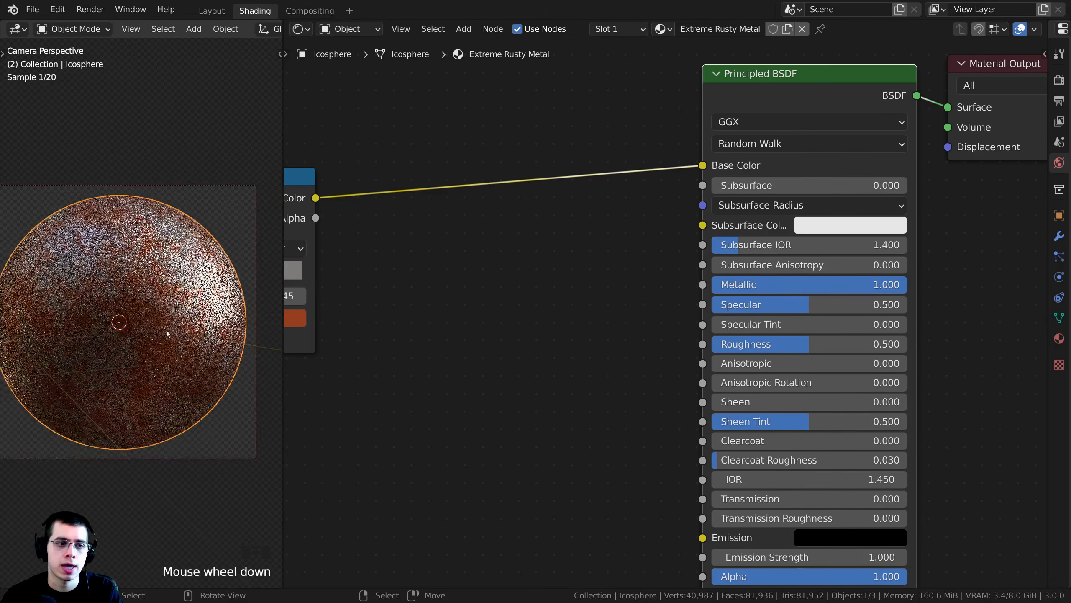
{"action": "scroll", "coordinate": [167, 333], "scroll_direction": "down", "scroll_amount": 1}
{"action": "scroll", "coordinate": [152, 334], "scroll_direction": "up", "scroll_amount": 1}
{"action": "scroll", "coordinate": [505, 324], "scroll_direction": "down", "scroll_amount": 2}
{"action": "middle_click_drag", "start_coordinate": [505, 325], "coordinate": [634, 267]}
{"action": "scroll", "coordinate": [633, 267], "scroll_direction": "down", "scroll_amount": 1}
{"action": "scroll", "coordinate": [160, 260], "scroll_direction": "up", "scroll_amount": 2}
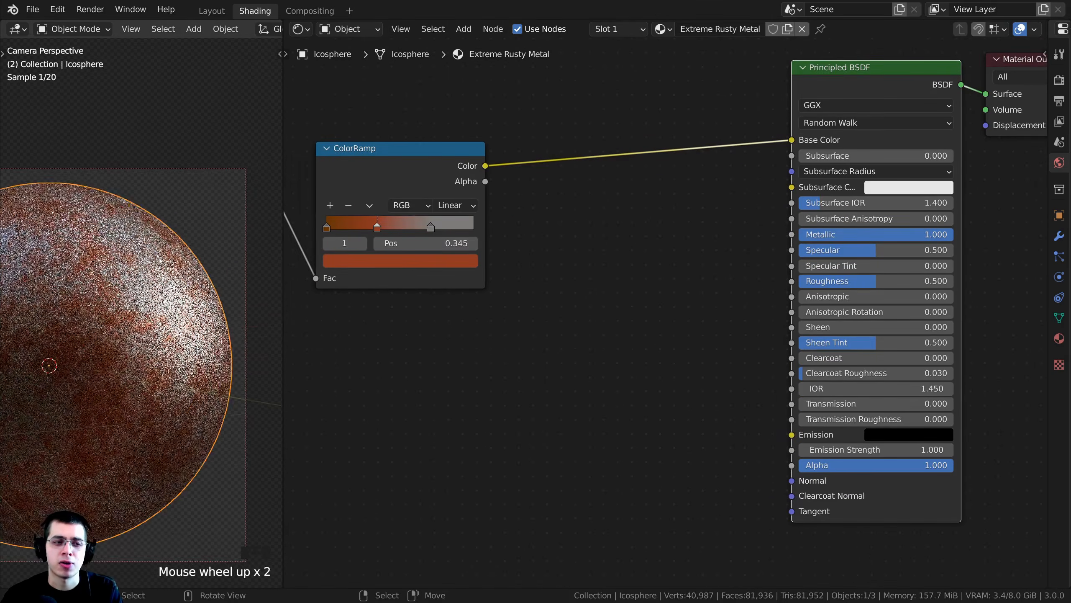
{"action": "scroll", "coordinate": [160, 260], "scroll_direction": "up", "scroll_amount": 3}
{"action": "scroll", "coordinate": [154, 281], "scroll_direction": "up", "scroll_amount": 1, "text": "shift"}
{"action": "scroll", "coordinate": [148, 299], "scroll_direction": "up", "scroll_amount": 1}
{"action": "scroll", "coordinate": [147, 301], "scroll_direction": "up", "scroll_amount": 1}
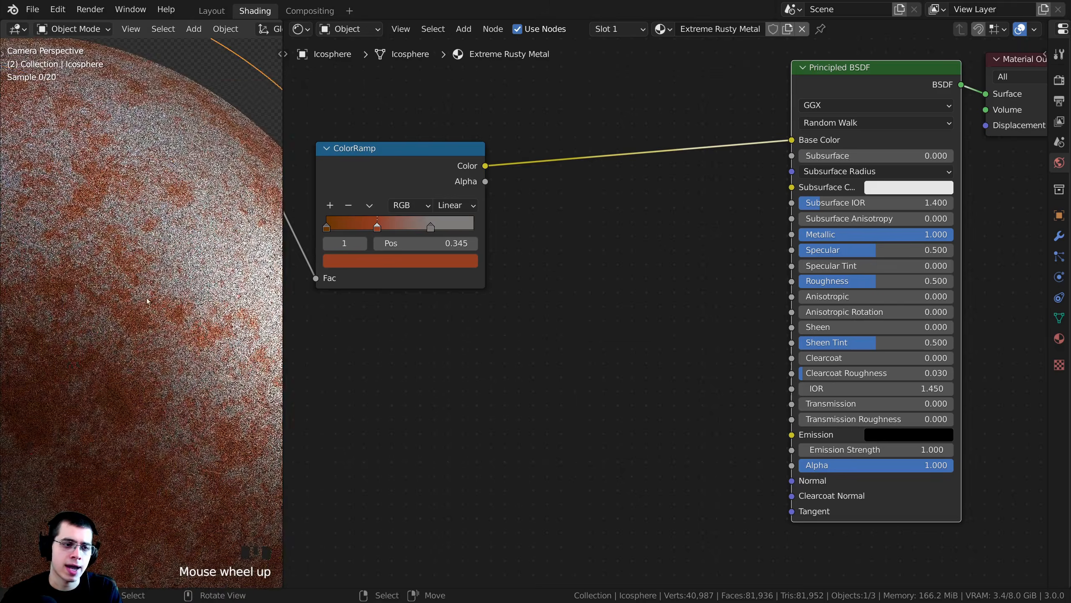
{"action": "middle_click_drag", "start_coordinate": [112, 395], "coordinate": [166, 275], "text": "shift"}
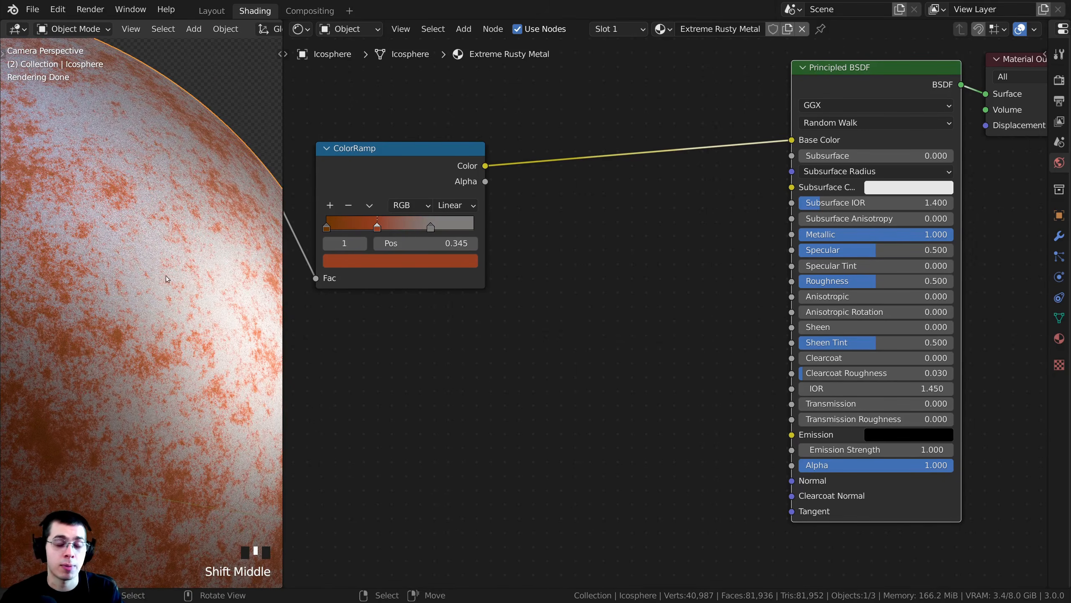
{"action": "scroll", "coordinate": [102, 343], "scroll_direction": "down", "scroll_amount": 2}
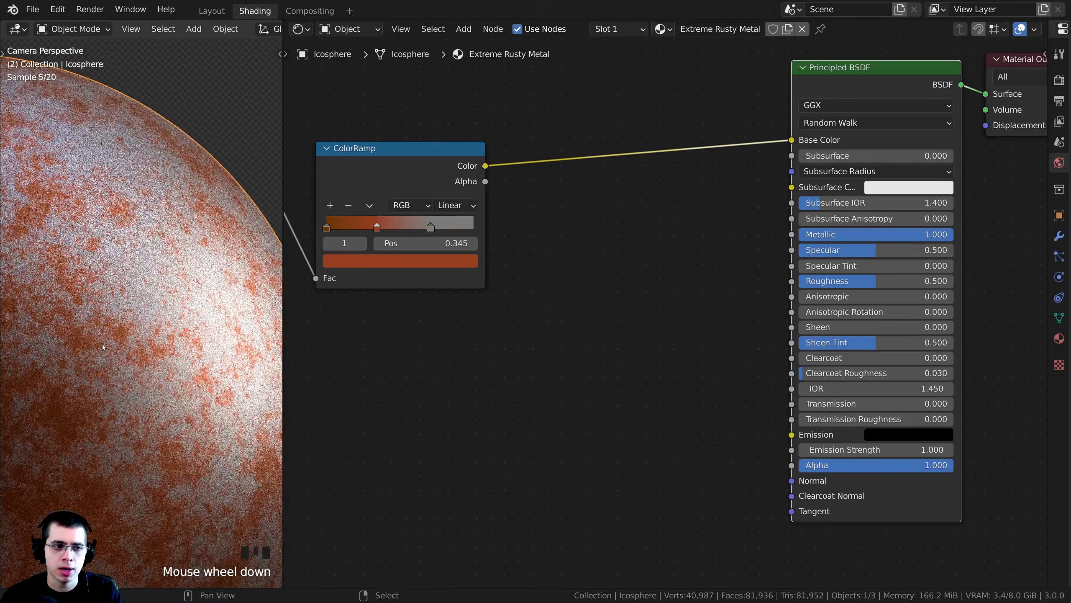
{"action": "middle_click_drag", "start_coordinate": [102, 344], "coordinate": [140, 338], "text": "shift"}
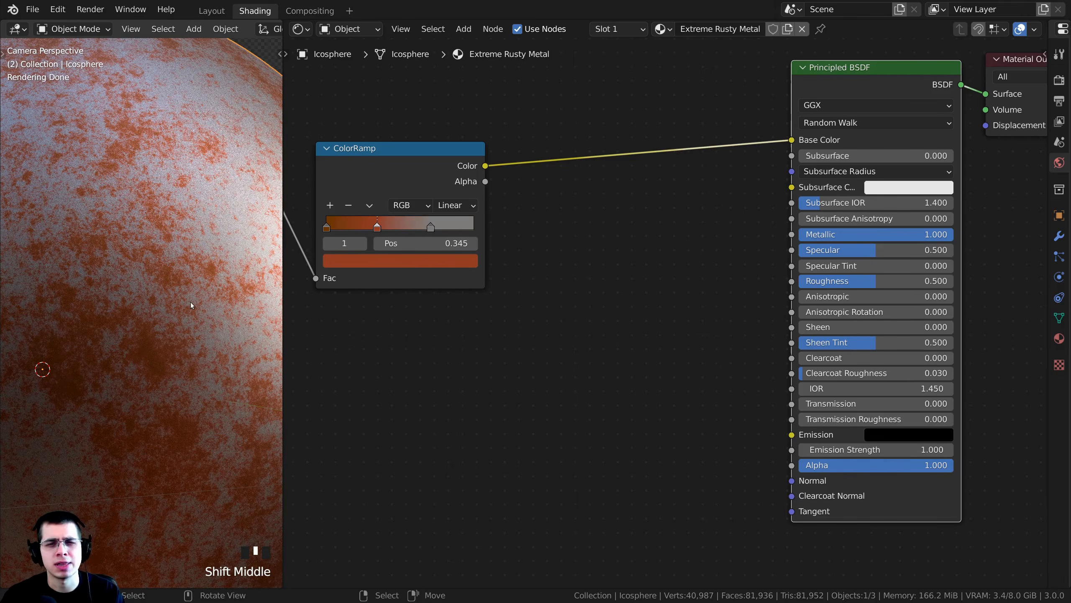
- Connect the Musgrave Texture's Height output to the Principled BSDF's Metallic input and shift the ColorRamp node out of the way
{"action": "scroll", "coordinate": [507, 246], "scroll_direction": "down", "scroll_amount": 5}
{"action": "left_click", "coordinate": [495, 271]}
{"action": "scroll", "coordinate": [396, 239], "scroll_direction": "up", "scroll_amount": 4}
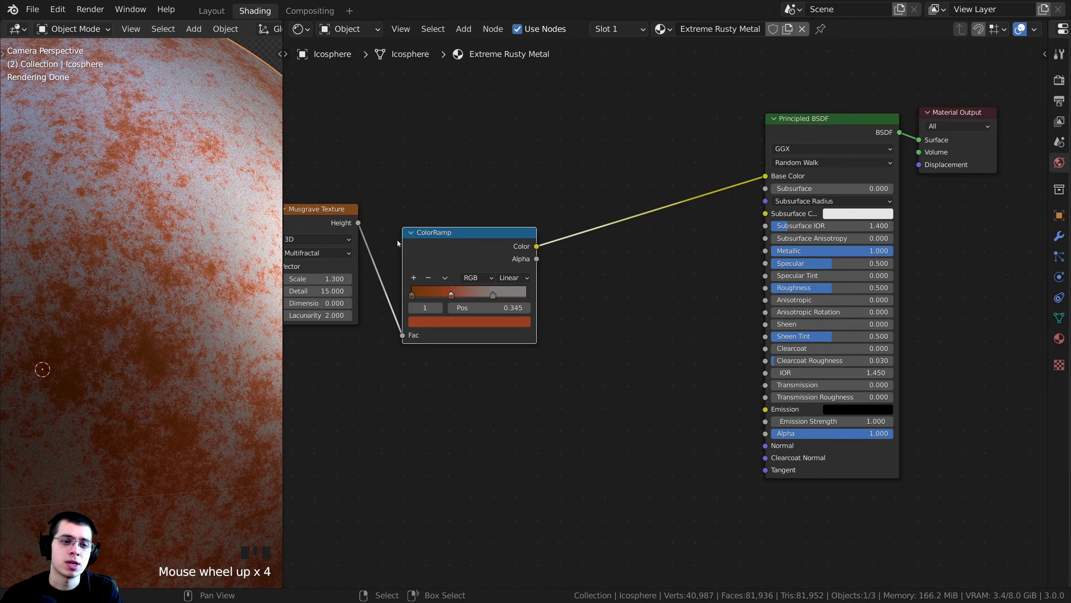
{"action": "middle_click_drag", "start_coordinate": [396, 239], "coordinate": [461, 246]}
{"action": "left_click_drag", "start_coordinate": [423, 228], "coordinate": [829, 257]}
{"action": "left_click_drag", "start_coordinate": [508, 252], "coordinate": [518, 261]}
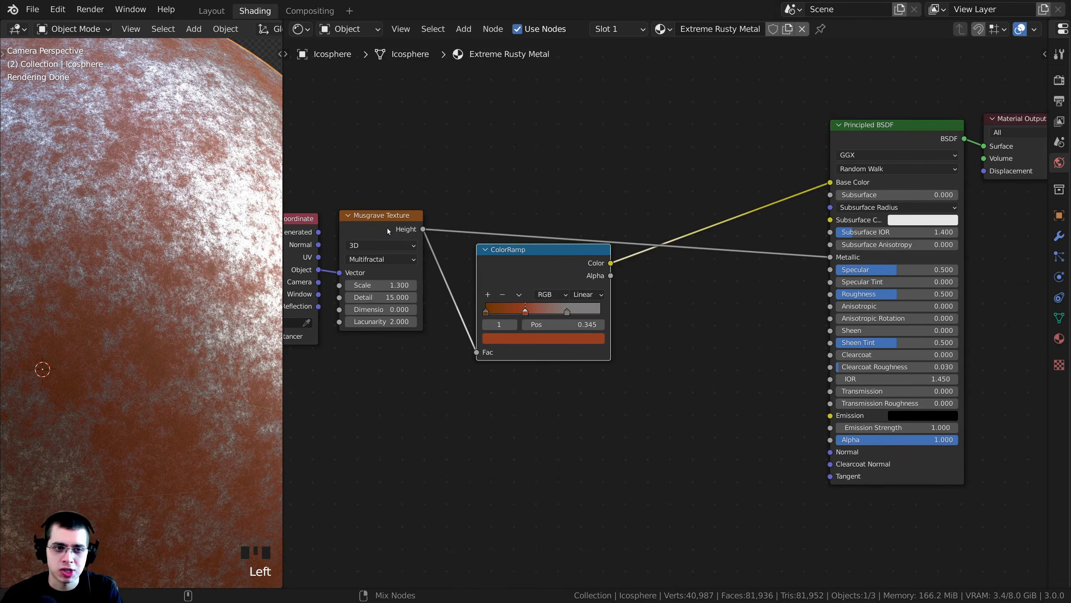
- Preview the Musgrave Texture's black-and-white pattern on the icosphere and switch the preview back to the Principled BSDF
{"action": "left_click", "coordinate": [387, 228], "text": "ctrl+shift"}
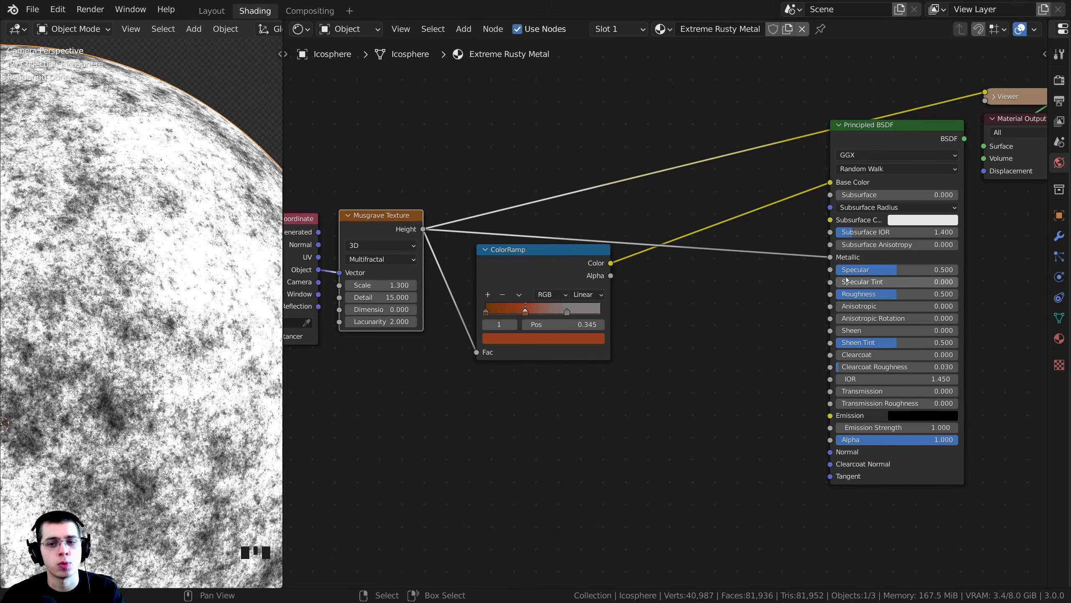
{"action": "middle_click_drag", "start_coordinate": [834, 215], "coordinate": [774, 254]}
{"action": "left_click", "coordinate": [805, 174], "text": "ctrl+shift"}
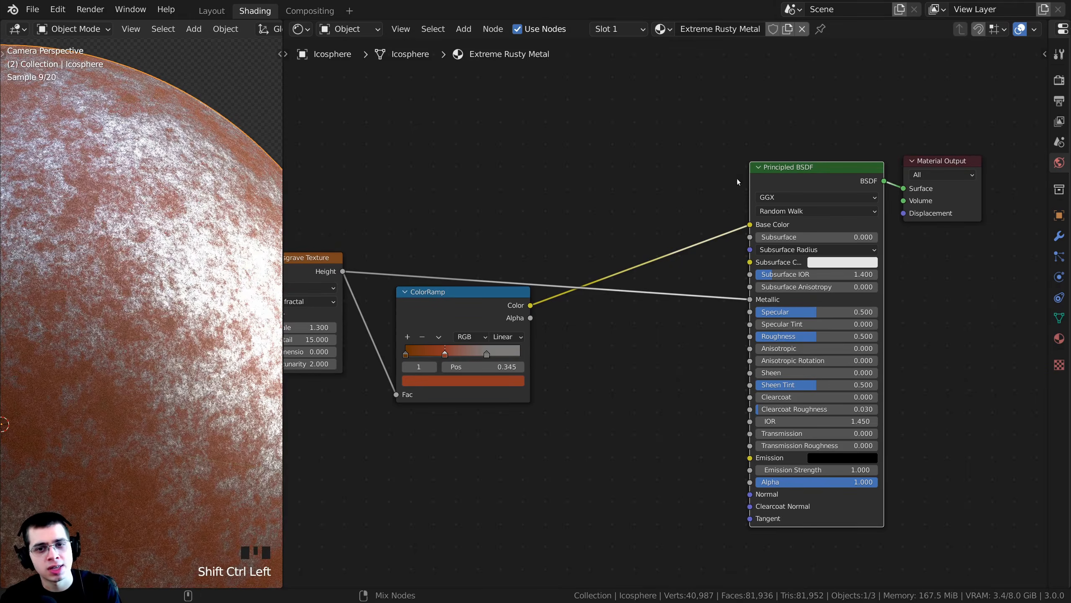
- Examine the rust and metallic areas of the icosphere both up close and from farther away
{"action": "scroll", "coordinate": [139, 225], "scroll_direction": "up", "scroll_amount": 3}
{"action": "scroll", "coordinate": [139, 225], "scroll_direction": "down", "scroll_amount": 5}
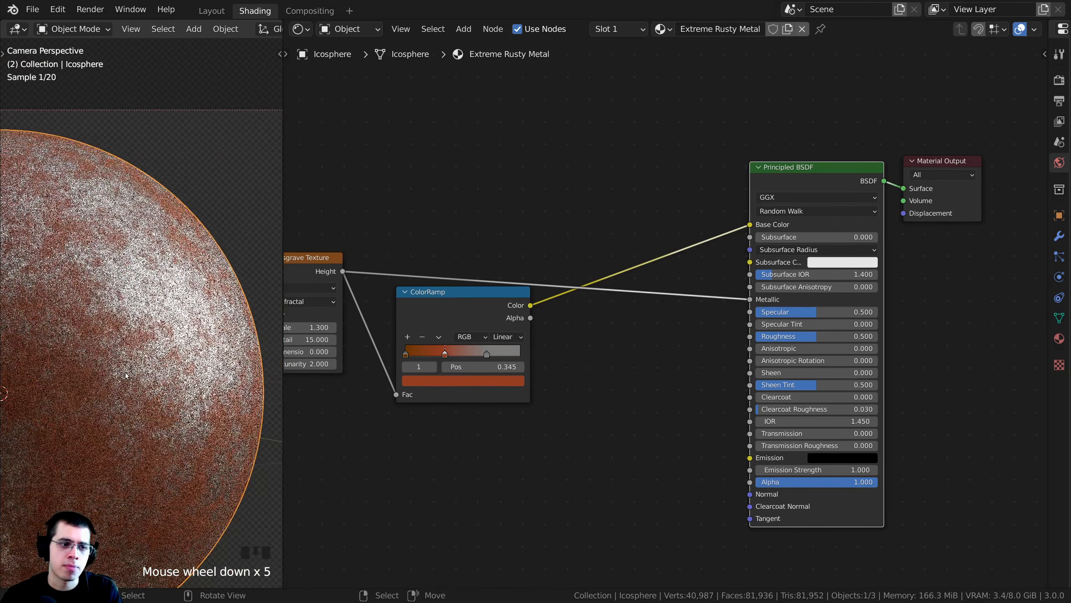
{"action": "middle_click_drag", "start_coordinate": [139, 225], "coordinate": [161, 368], "text": "shift"}
{"action": "left_click", "coordinate": [131, 373]}
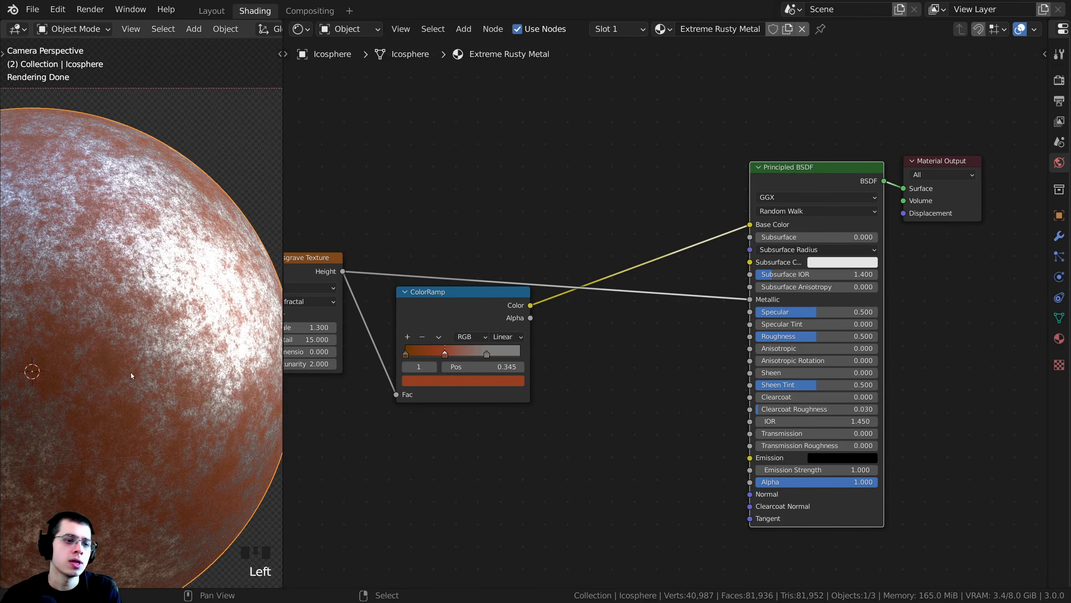
{"action": "scroll", "coordinate": [132, 373], "scroll_direction": "up", "scroll_amount": 5}
{"action": "scroll", "coordinate": [171, 371], "scroll_direction": "down", "scroll_amount": 1}
{"action": "scroll", "coordinate": [170, 371], "scroll_direction": "down", "scroll_amount": 3}
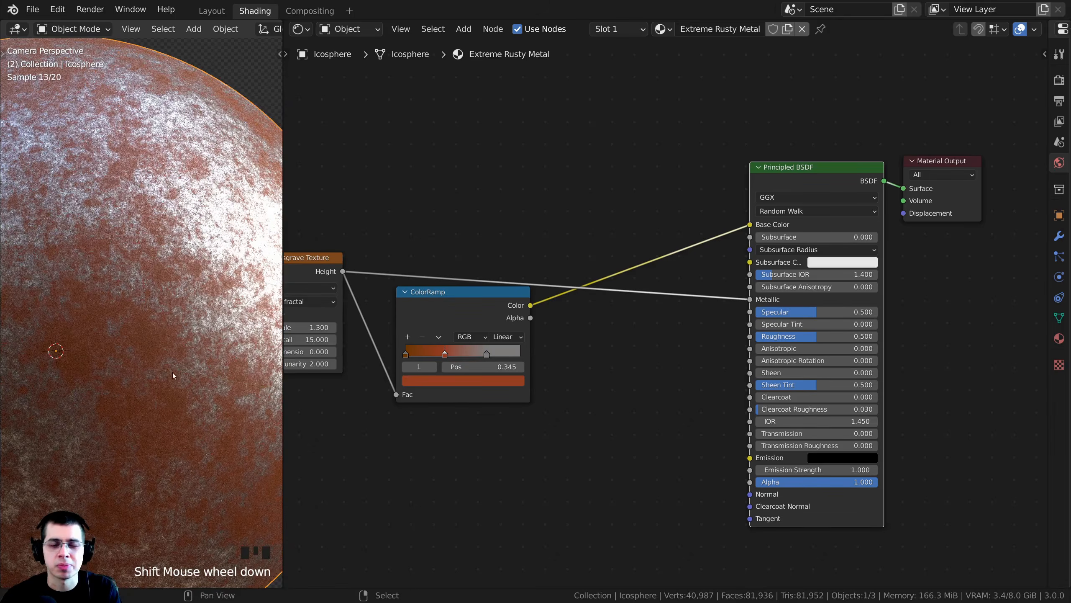
{"action": "middle_click_drag", "start_coordinate": [171, 371], "coordinate": [172, 352], "text": "shift"}
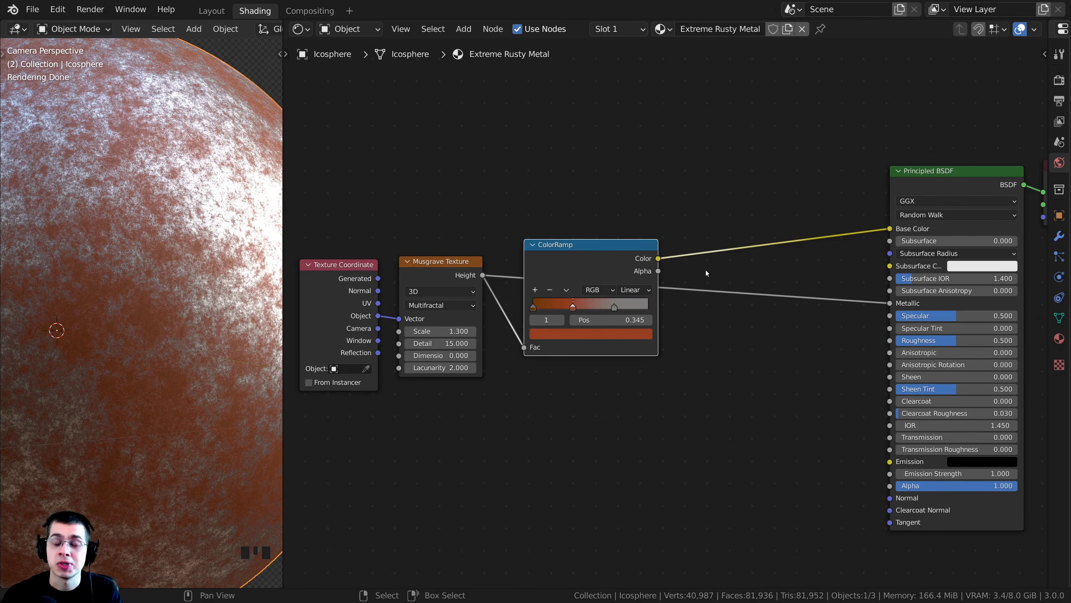
- Add a Noise Texture node above the Musgrave Texture node
{"action": "key", "text": "shift+a"}
{"action": "type", "text": "noi"}
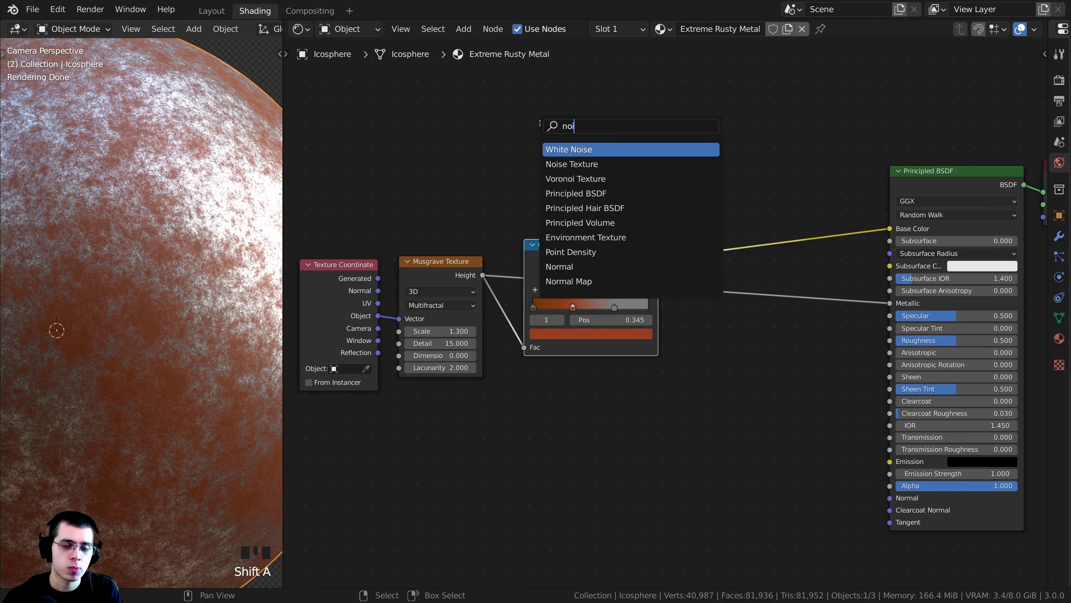
{"action": "left_click", "coordinate": [572, 163]}
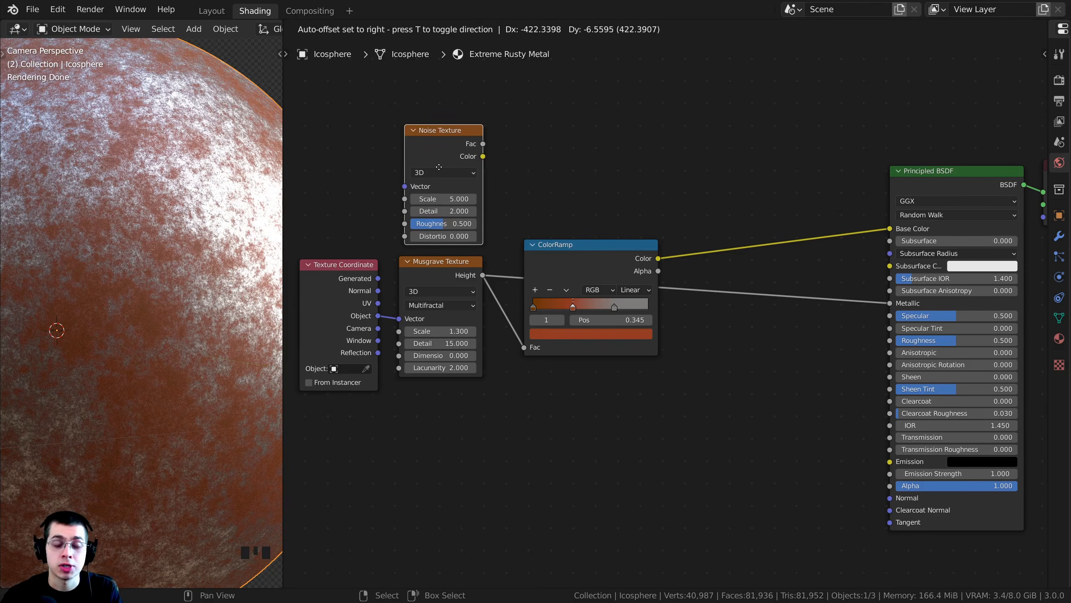
{"action": "left_click", "coordinate": [440, 164]}
- Connect the Texture Coordinate's Object output to the Noise Texture's Vector input and preview the Noise Texture on the icosphere
{"action": "middle_click_drag", "start_coordinate": [360, 290], "coordinate": [499, 339]}
{"action": "left_click_drag", "start_coordinate": [499, 340], "coordinate": [446, 311]}
{"action": "scroll", "coordinate": [447, 311], "scroll_direction": "up", "scroll_amount": 1}
{"action": "left_click_drag", "start_coordinate": [465, 352], "coordinate": [536, 225]}
{"action": "middle_click_drag", "start_coordinate": [558, 204], "coordinate": [537, 215]}
{"action": "left_click_drag", "start_coordinate": [543, 178], "coordinate": [543, 174]}
{"action": "middle_click_drag", "start_coordinate": [566, 188], "coordinate": [549, 196]}
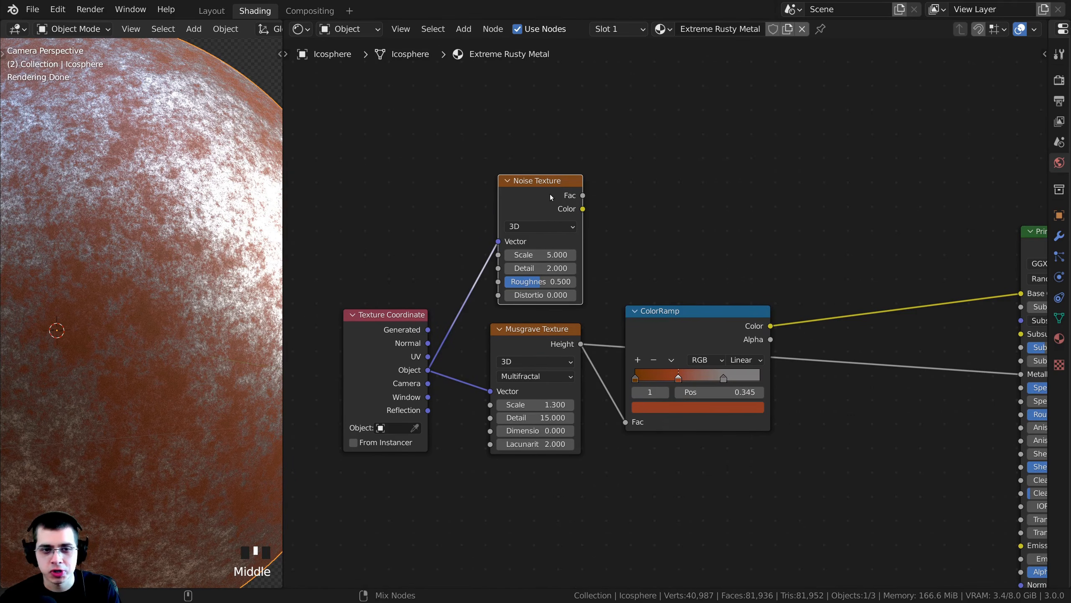
{"action": "left_click", "coordinate": [550, 194], "text": "ctrl+shift"}
- Set the Noise Texture's Scale to 7, Detail to 15 and Roughness to 0.65
{"action": "scroll", "coordinate": [539, 365], "scroll_direction": "up", "scroll_amount": 1}
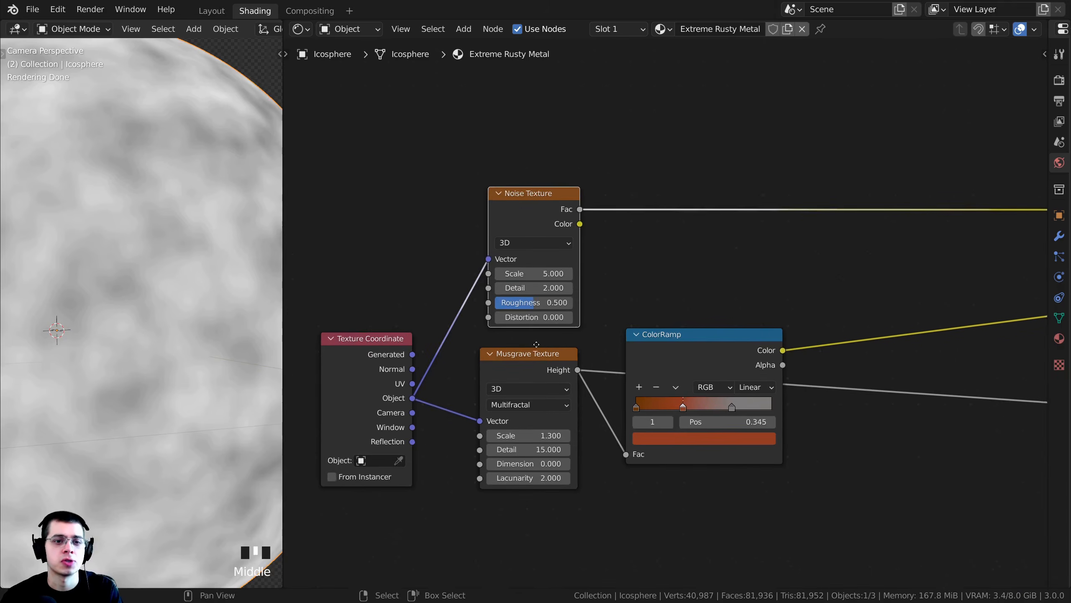
{"action": "scroll", "coordinate": [527, 288], "scroll_direction": "up", "scroll_amount": 3}
{"action": "left_click", "coordinate": [526, 275]}
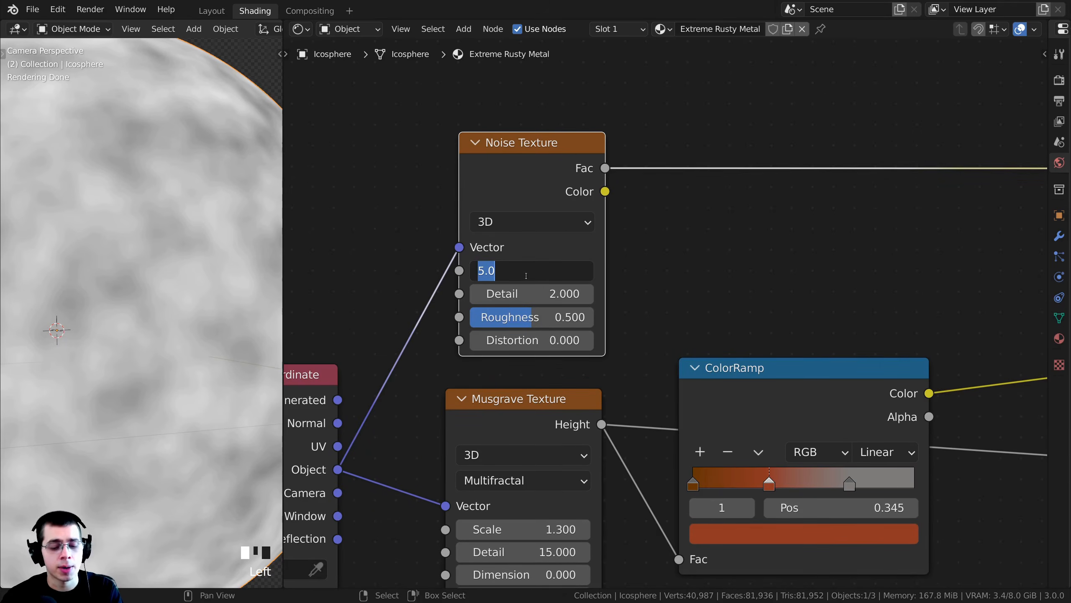
{"action": "type", "text": "7"}
{"action": "key", "text": "Return"}
{"action": "middle_click_drag", "start_coordinate": [526, 275], "coordinate": [601, 216]}
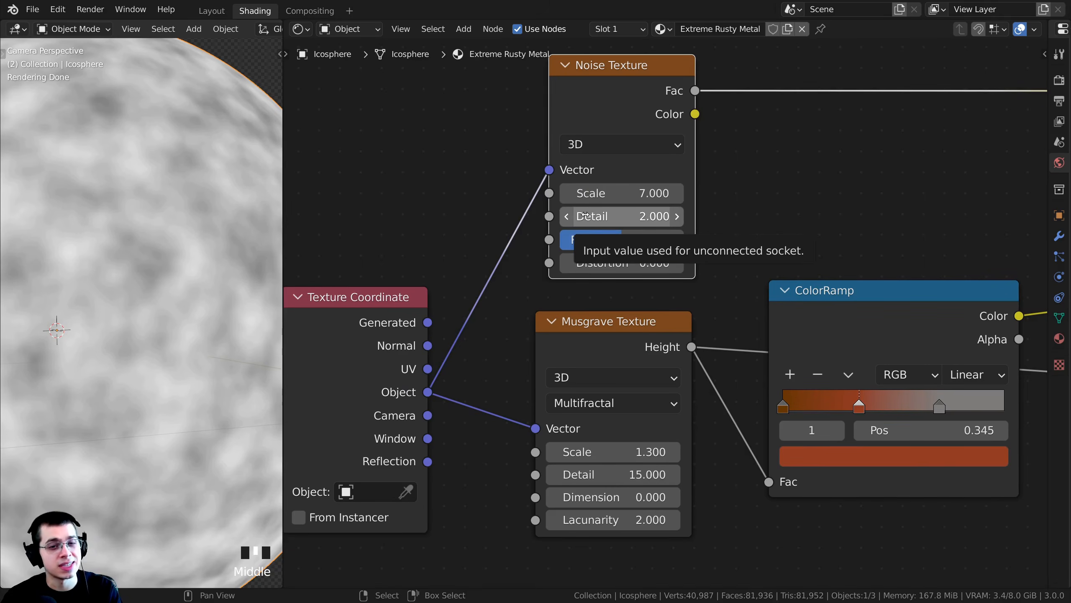
{"action": "left_click_drag", "start_coordinate": [585, 215], "coordinate": [700, 215]}
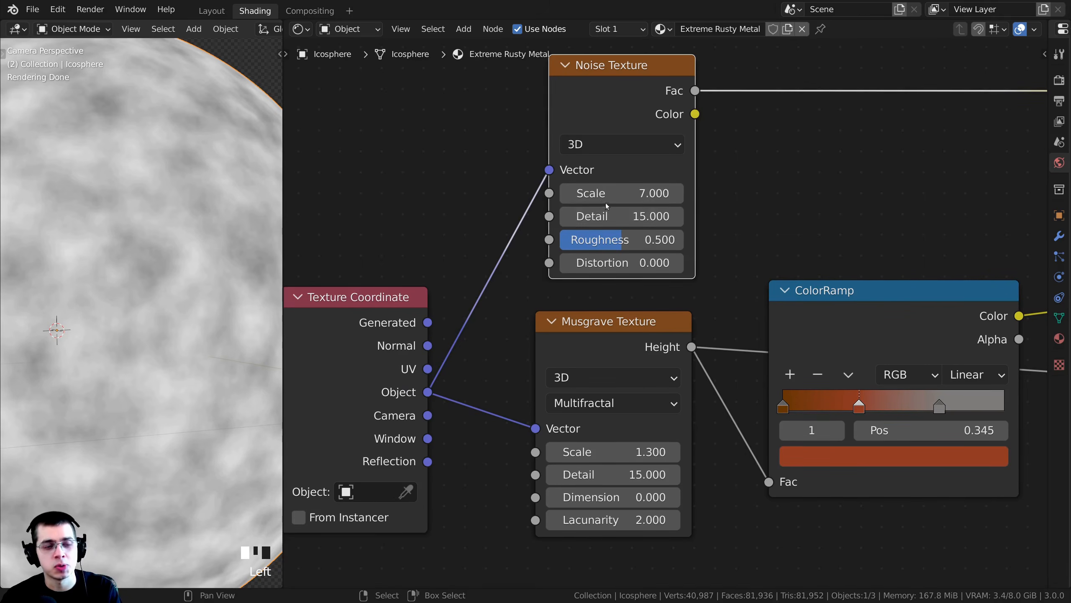
{"action": "left_click", "coordinate": [618, 244]}
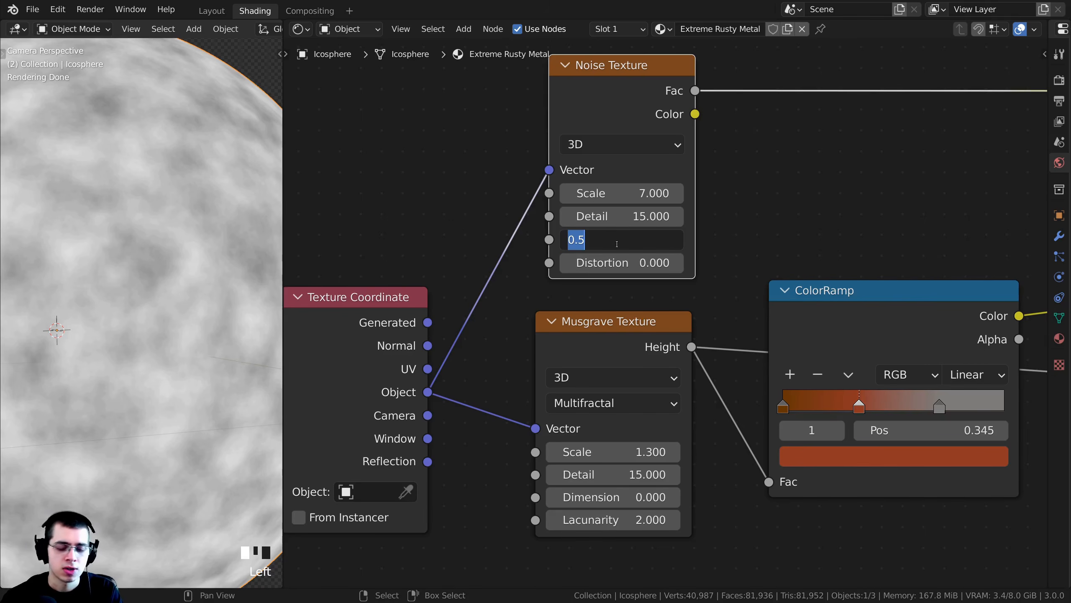
{"action": "type", "text": "0.65"}
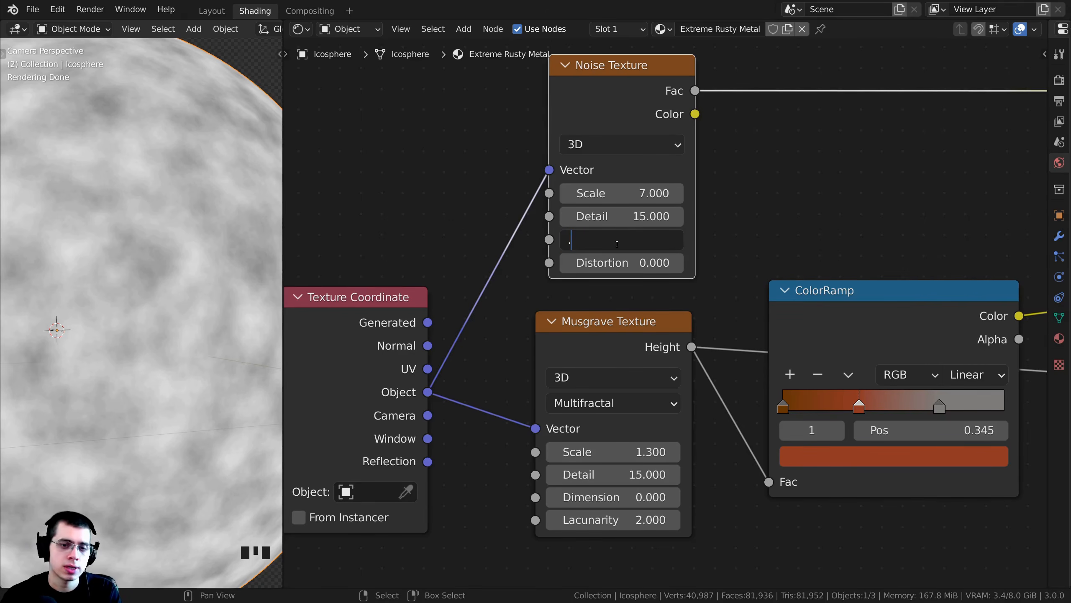
{"action": "key", "text": "Return"}
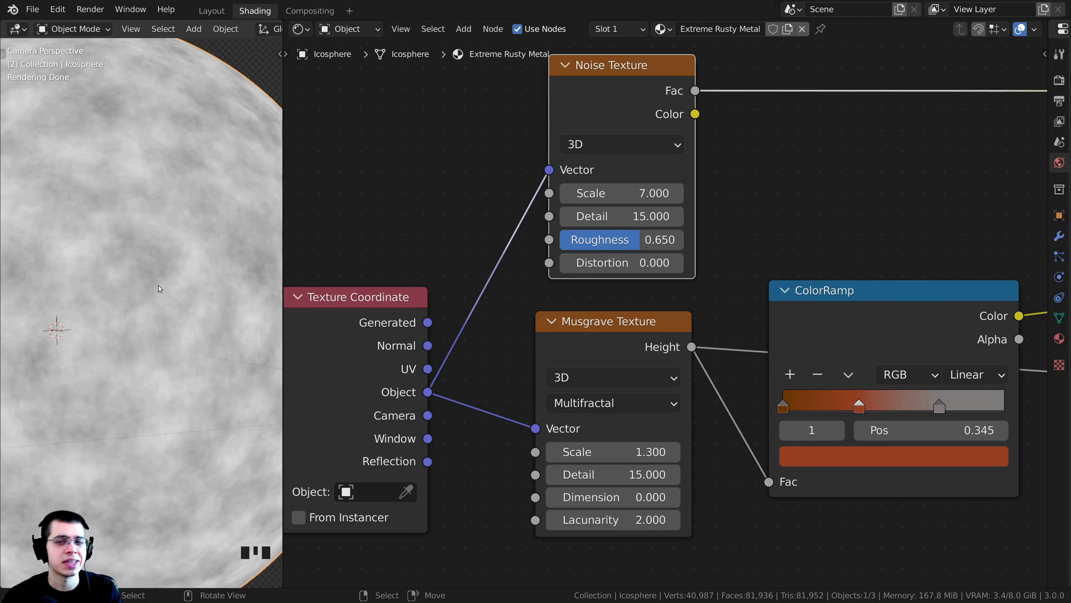
- Insert a new ColorRamp node on the Noise Texture's Fac output, above the rust ColorRamp
{"action": "scroll", "coordinate": [622, 215], "scroll_direction": "down", "scroll_amount": 3}
{"action": "middle_click_drag", "start_coordinate": [619, 189], "coordinate": [575, 256]}
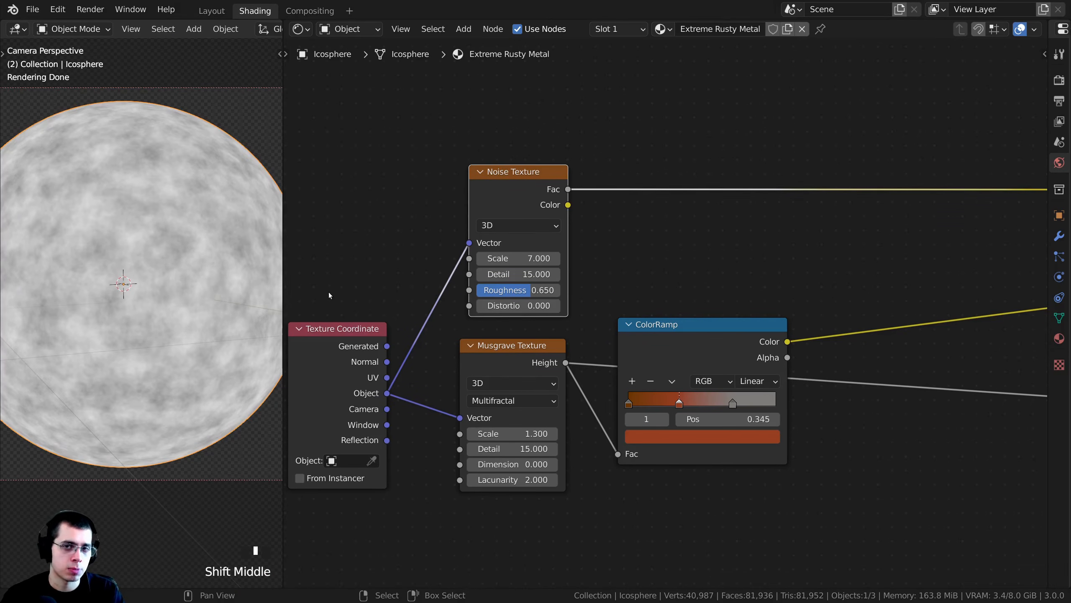
{"action": "left_click", "coordinate": [178, 214]}
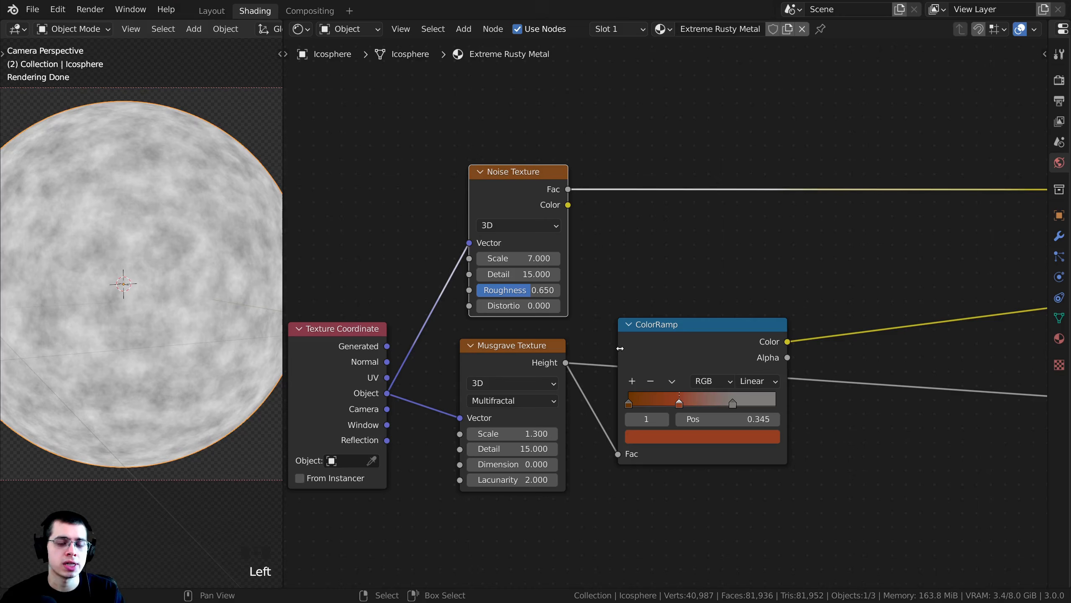
{"action": "left_click_drag", "start_coordinate": [665, 347], "coordinate": [681, 346]}
{"action": "scroll", "coordinate": [617, 274], "scroll_direction": "down", "scroll_amount": 1}
{"action": "middle_click_drag", "start_coordinate": [618, 274], "coordinate": [551, 297]}
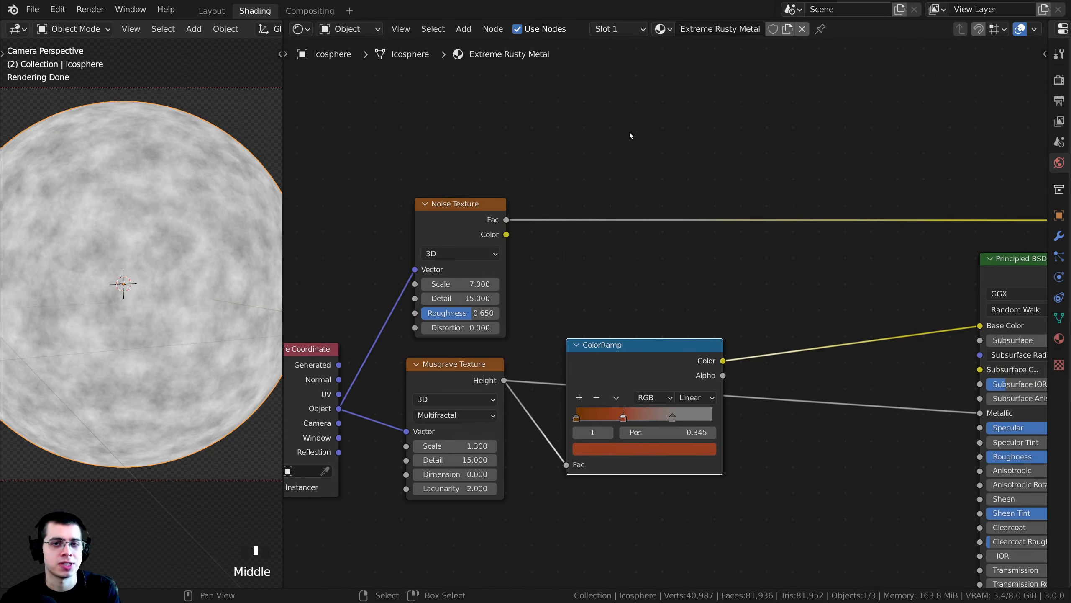
{"action": "key", "text": "shift+a"}
{"action": "left_click", "coordinate": [639, 124]}
{"action": "type", "text": "col"}
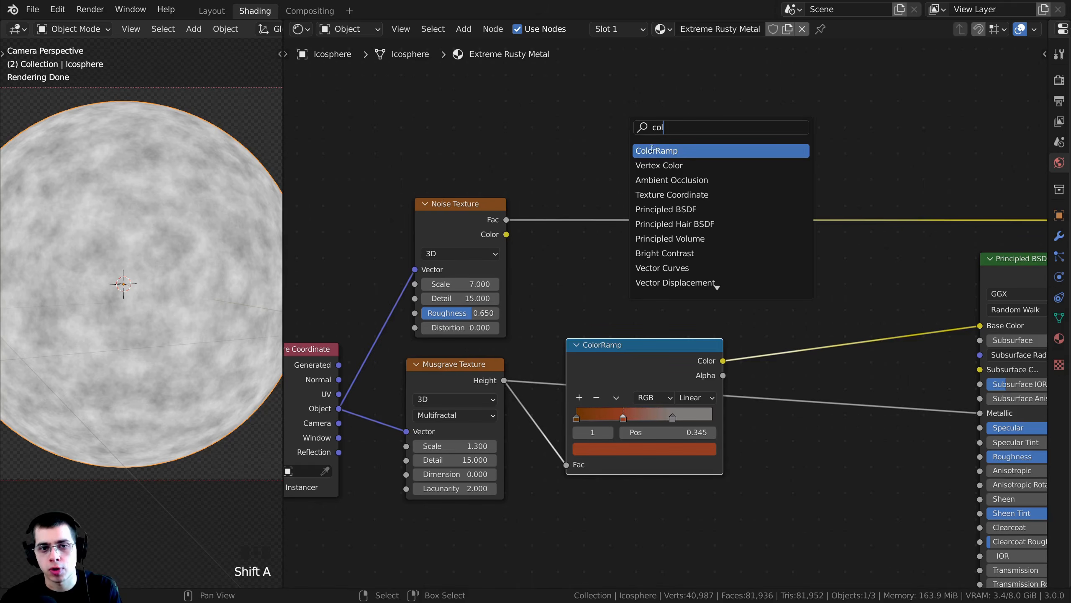
{"action": "left_click", "coordinate": [657, 150]}
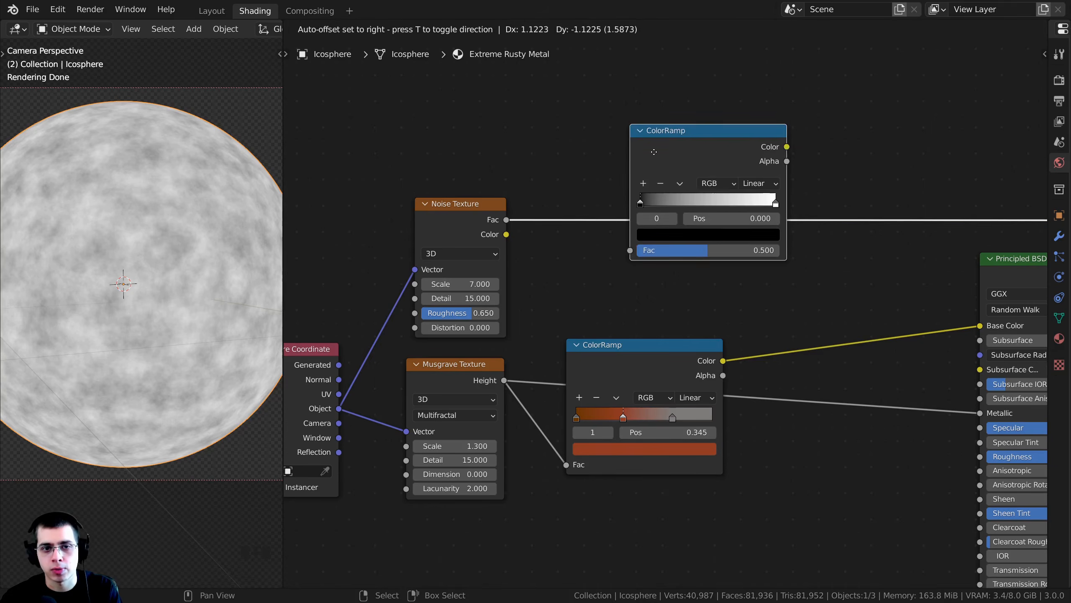
{"action": "left_click", "coordinate": [580, 195]}
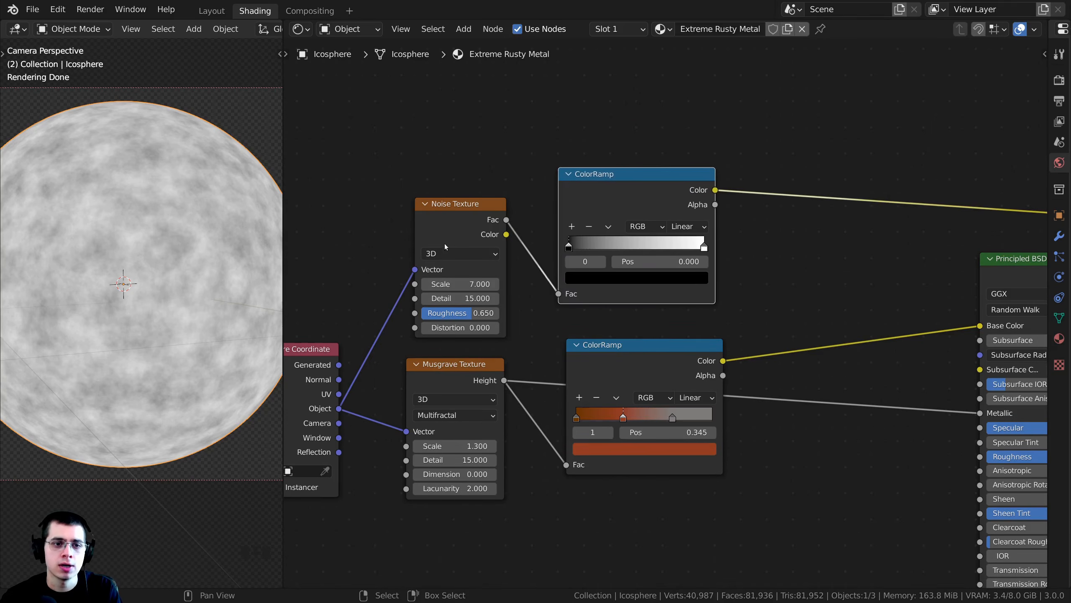
- Preview the noise ColorRamp's Color output on the icosphere
{"action": "scroll", "coordinate": [413, 204], "scroll_direction": "up", "scroll_amount": 2}
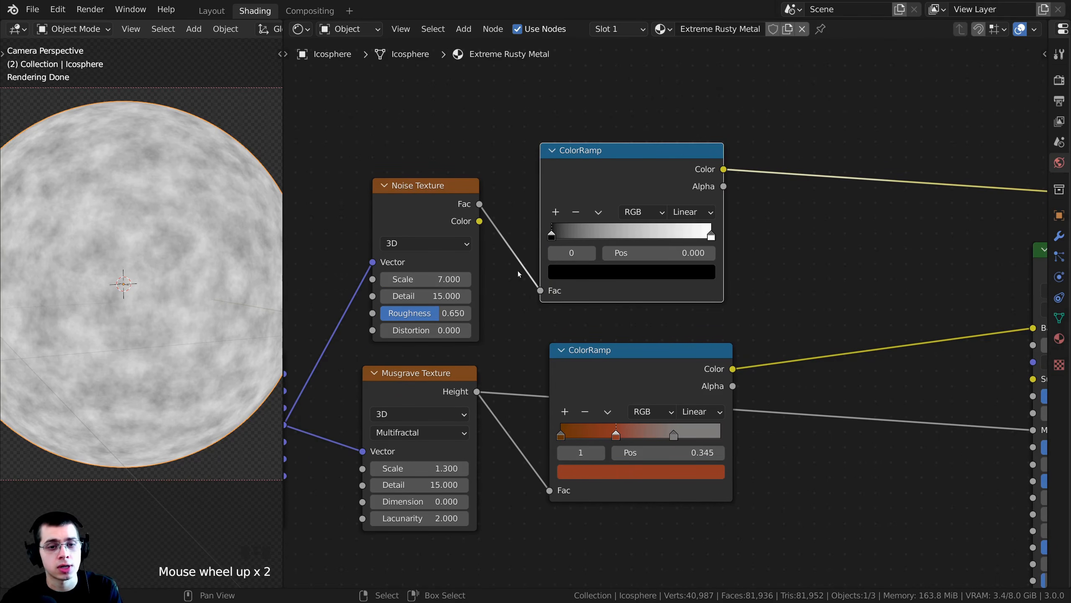
{"action": "left_click", "coordinate": [547, 172]}
{"action": "middle_click_drag", "start_coordinate": [548, 173], "coordinate": [589, 174]}
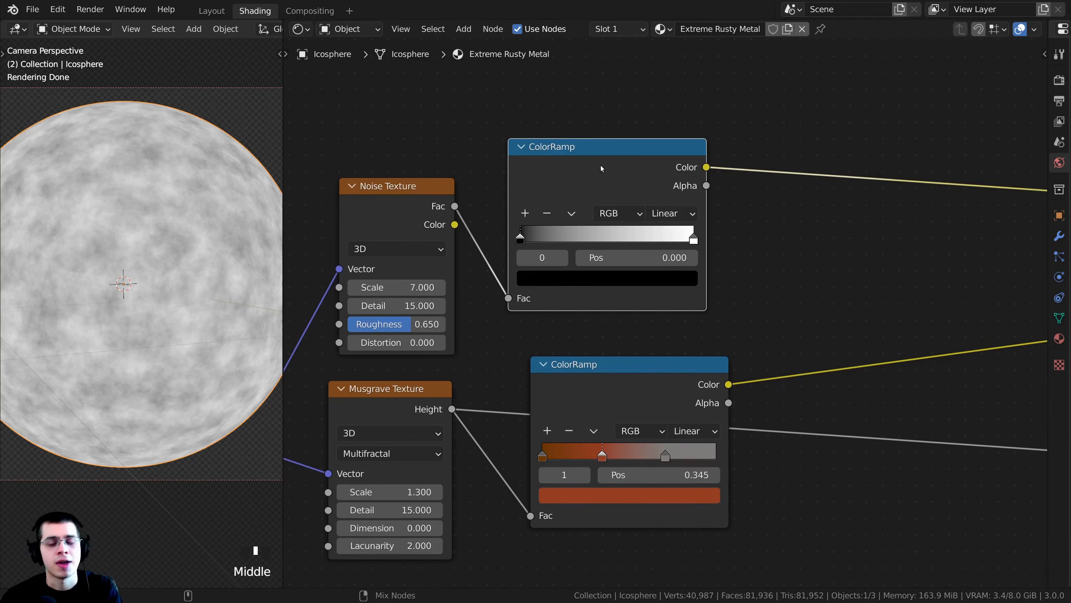
{"action": "left_click", "coordinate": [592, 166], "text": "ctrl+shift"}
{"action": "left_click", "coordinate": [592, 166], "text": "ctrl+shift"}
{"action": "scroll", "coordinate": [512, 241], "scroll_direction": "up", "scroll_amount": 1}
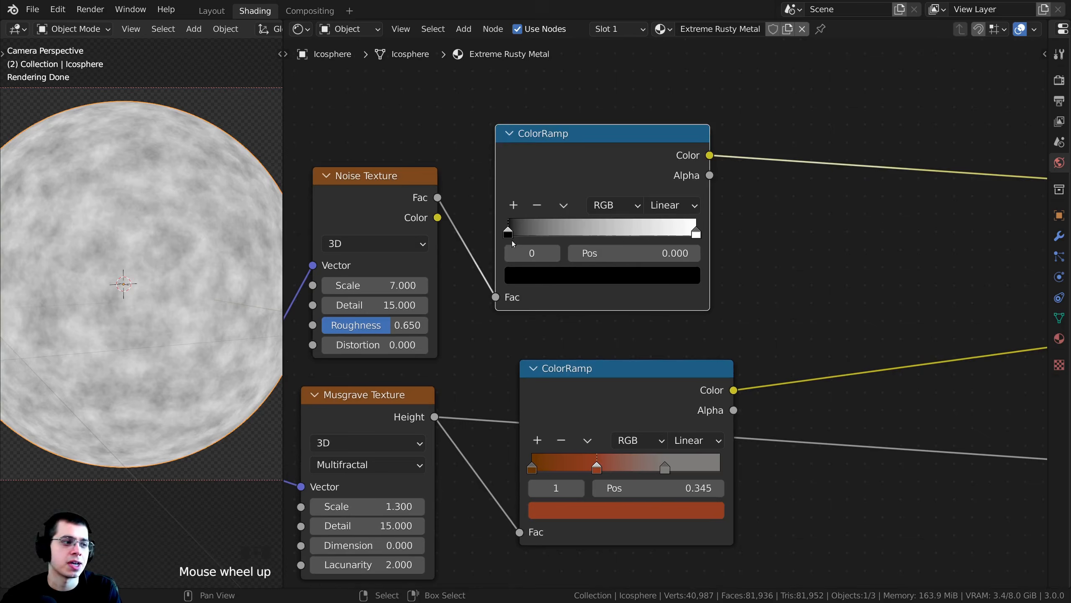
- Move the noise ColorRamp's white and black stops toward the middle to raise the contrast, and flip the ramp
{"action": "middle_click_drag", "start_coordinate": [592, 258], "coordinate": [685, 280]}
{"action": "scroll", "coordinate": [612, 285], "scroll_direction": "up", "scroll_amount": 1}
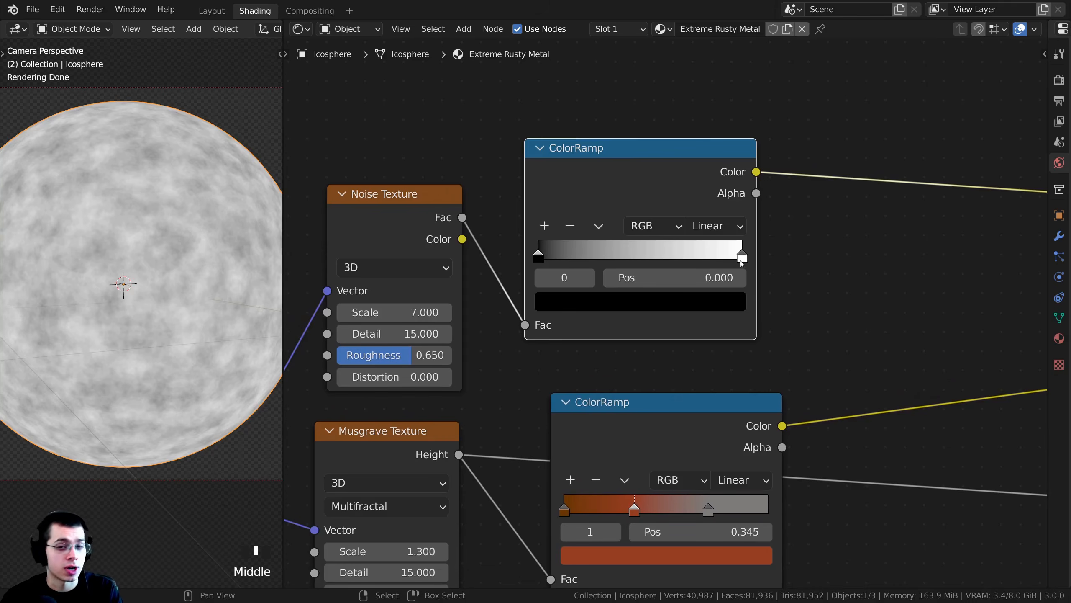
{"action": "left_click_drag", "start_coordinate": [742, 258], "coordinate": [659, 256]}
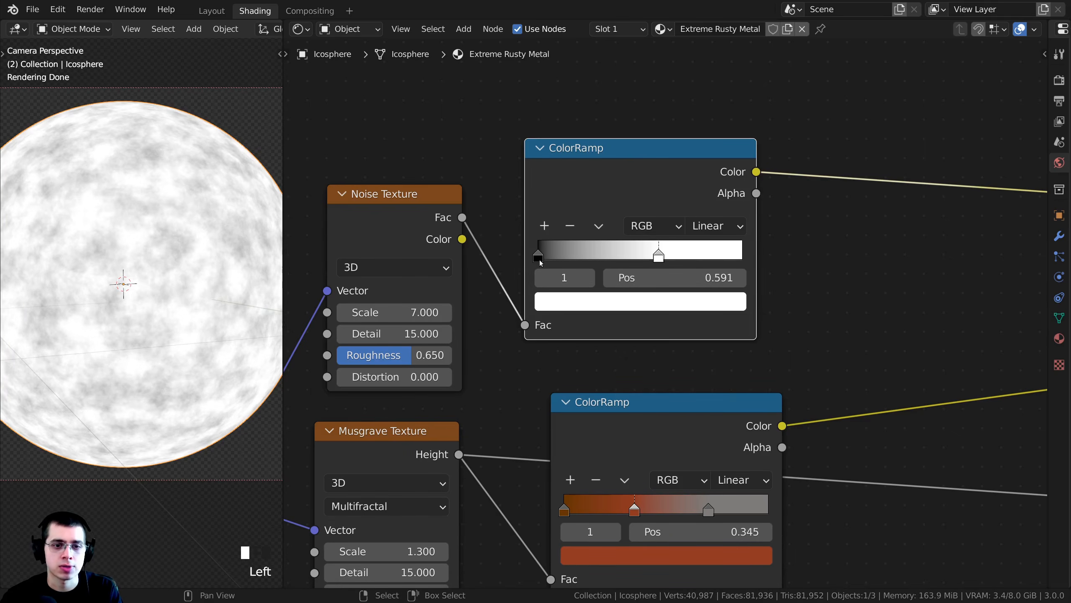
{"action": "left_click_drag", "start_coordinate": [548, 257], "coordinate": [608, 258]}
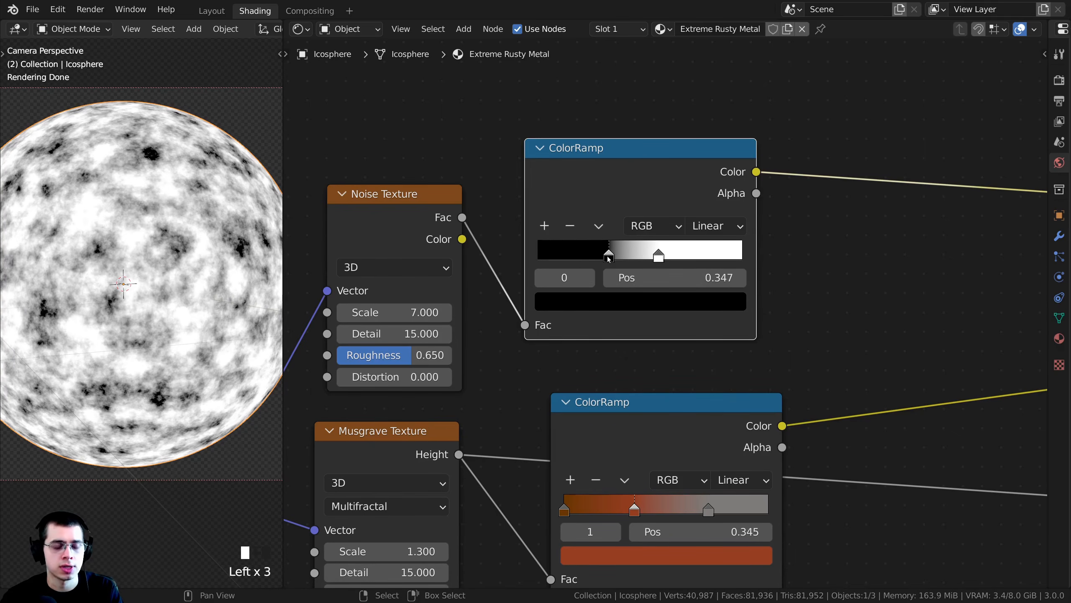
{"action": "mouse_move", "coordinate": [609, 258]}
{"action": "left_mouse_down"}
{"action": "mouse_move", "coordinate": [674, 256]}
{"action": "mouse_move", "coordinate": [606, 252]}
{"action": "left_mouse_up"}
- Set the flipped noise ColorRamp's black stop to position 0.528 and its white stop to 0.342
{"action": "scroll", "coordinate": [649, 255], "scroll_direction": "up", "scroll_amount": 2}
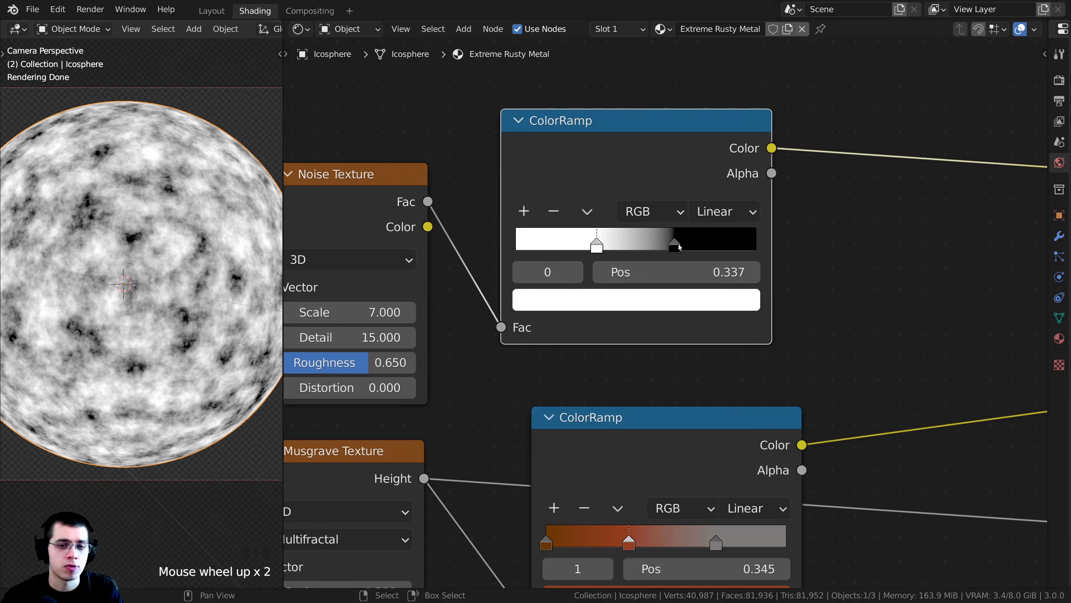
{"action": "left_click_drag", "start_coordinate": [675, 247], "coordinate": [645, 248]}
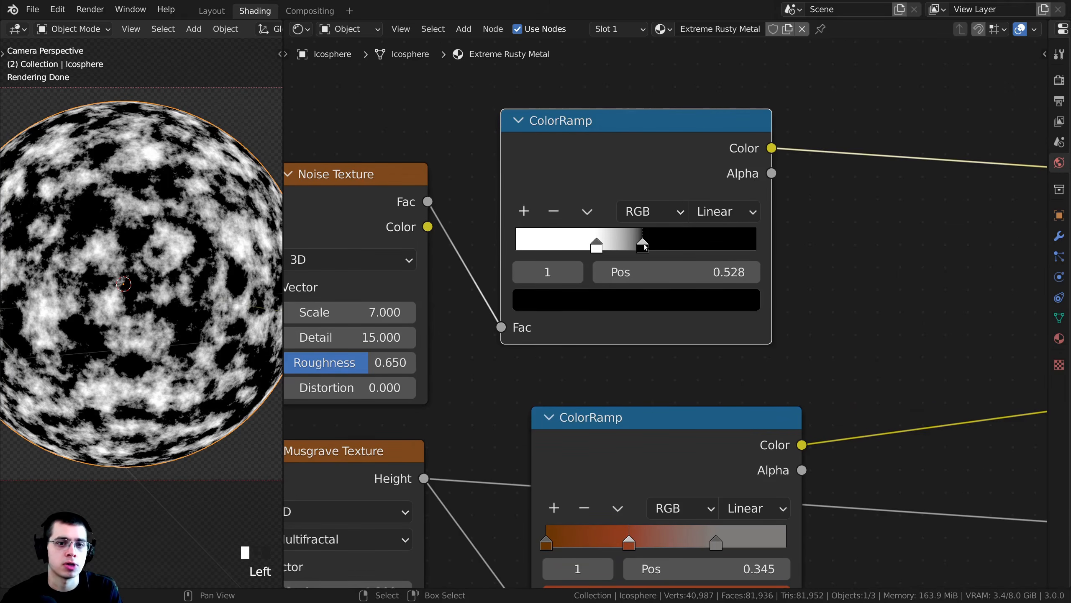
{"action": "scroll", "coordinate": [644, 247], "scroll_direction": "down", "scroll_amount": 4}
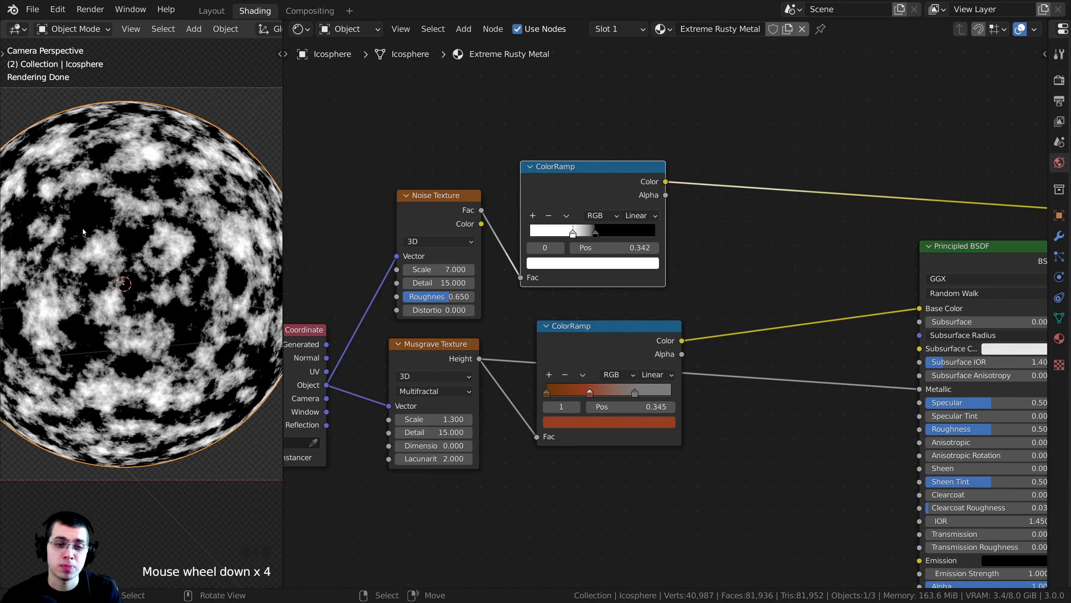
- Insert a MixRGB node between the rust ColorRamp and the Principled BSDF's Base Color, with the ramp feeding Color1
{"action": "middle_click_drag", "start_coordinate": [852, 292], "coordinate": [812, 290]}
{"action": "middle_click_drag", "start_coordinate": [755, 275], "coordinate": [727, 256]}
{"action": "scroll", "coordinate": [738, 268], "scroll_direction": "up", "scroll_amount": 1}
{"action": "key", "text": "shift+a"}
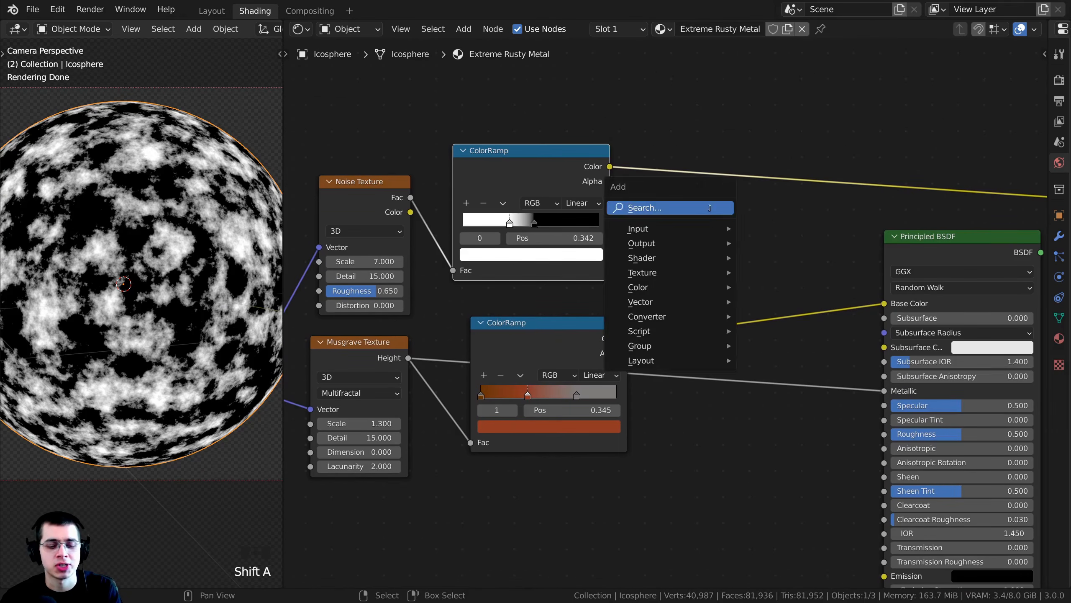
{"action": "type", "text": "mix"}
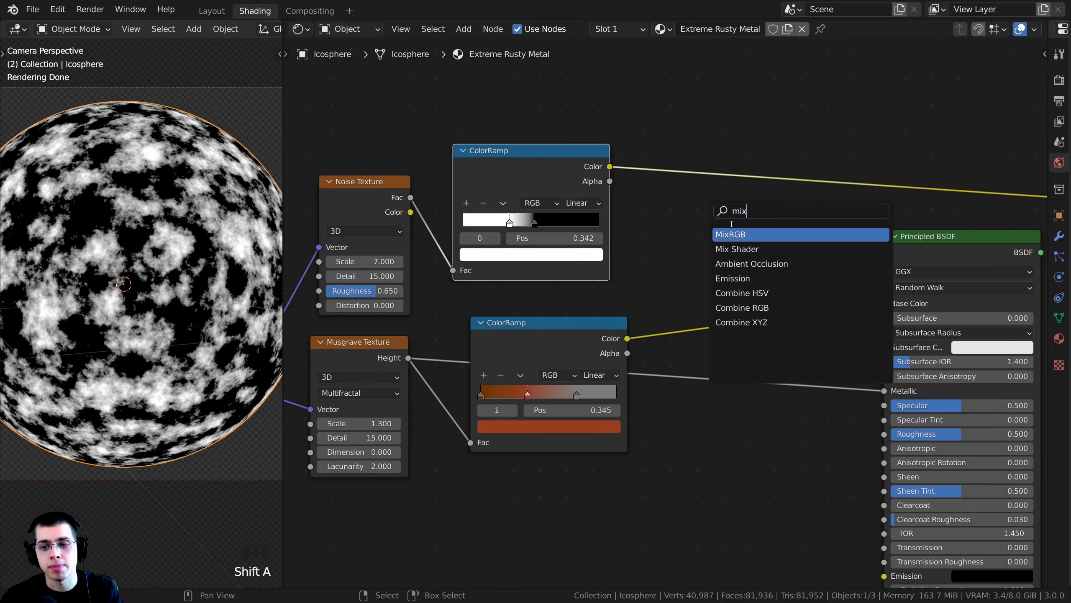
{"action": "left_click", "coordinate": [739, 236]}
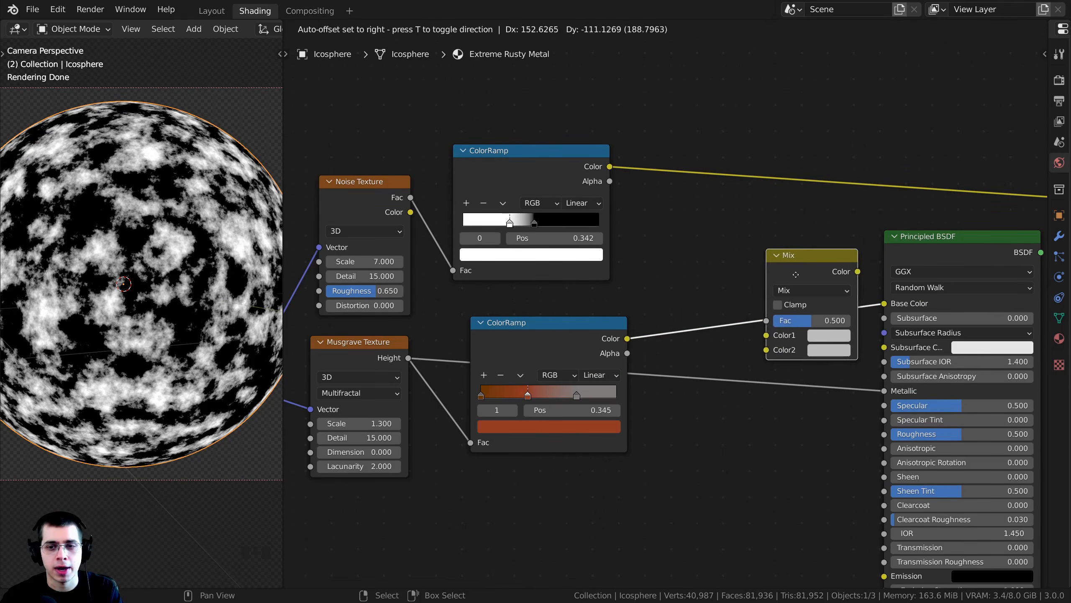
{"action": "left_click", "coordinate": [787, 274]}
{"action": "left_click_drag", "start_coordinate": [786, 274], "coordinate": [801, 274]}
{"action": "left_click", "coordinate": [902, 258]}
{"action": "middle_click_drag", "start_coordinate": [667, 246], "coordinate": [660, 244]}
{"action": "scroll", "coordinate": [654, 244], "scroll_direction": "up", "scroll_amount": 1}
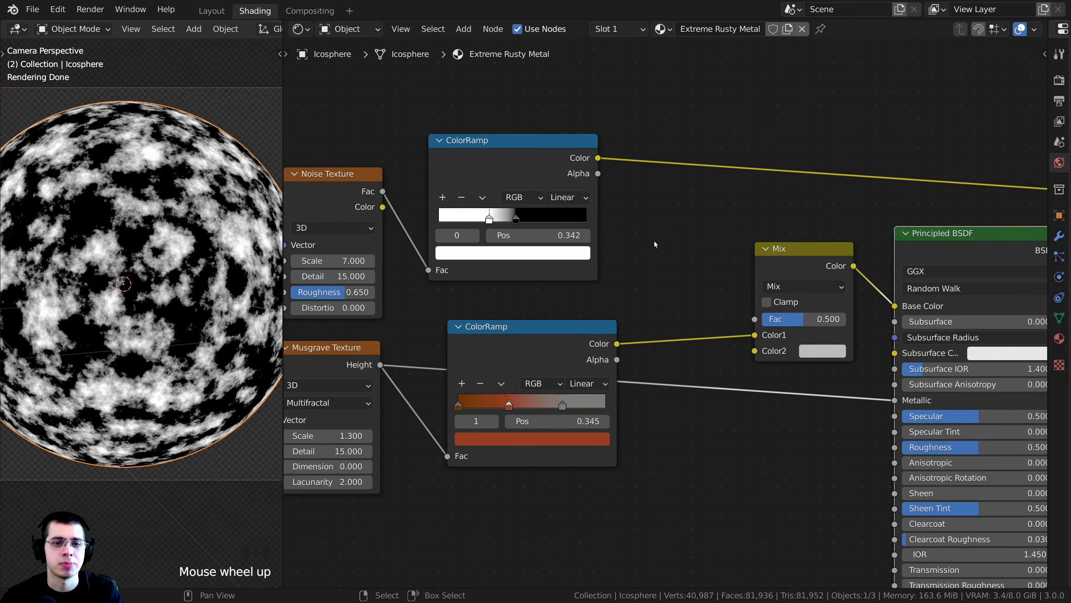
- Feed the noise ColorRamp's Color output into the Mix node's Fac input
{"action": "middle_click_drag", "start_coordinate": [643, 194], "coordinate": [649, 199]}
{"action": "left_click_drag", "start_coordinate": [577, 174], "coordinate": [761, 323]}
{"action": "left_click", "coordinate": [774, 265]}
{"action": "middle_click_drag", "start_coordinate": [774, 265], "coordinate": [759, 192]}
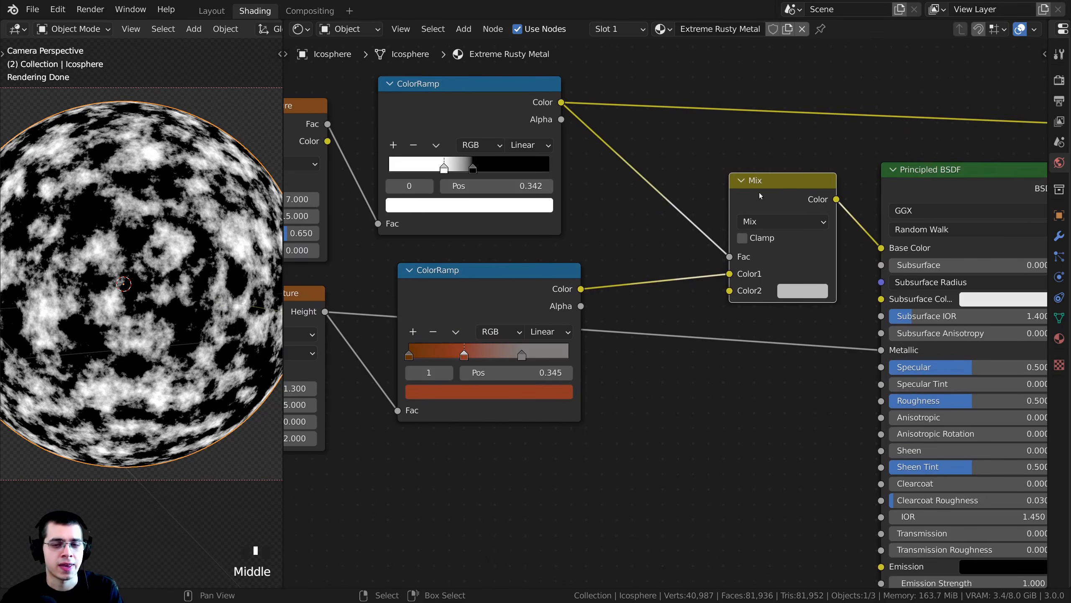
- Preview the Mix output and the noise mask alternately on the icosphere, examining where Color2 covers the rust
{"action": "left_click", "coordinate": [772, 193], "text": "ctrl+shift"}
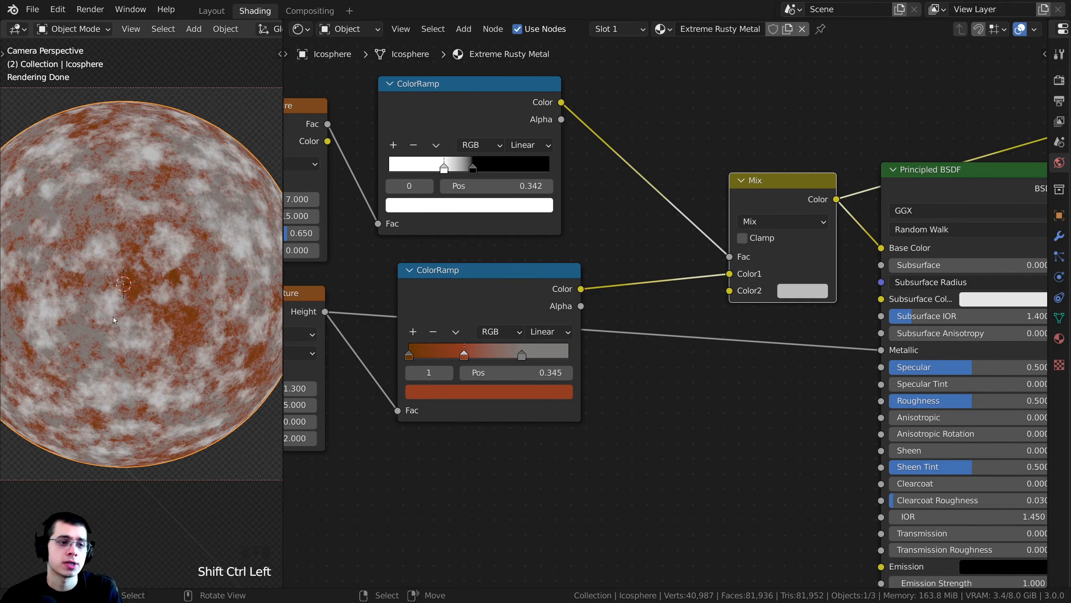
{"action": "middle_click_drag", "start_coordinate": [182, 201], "coordinate": [226, 215], "text": "shift"}
{"action": "scroll", "coordinate": [219, 206], "scroll_direction": "up", "scroll_amount": 2}
{"action": "left_click_drag", "start_coordinate": [459, 103], "coordinate": [475, 106]}
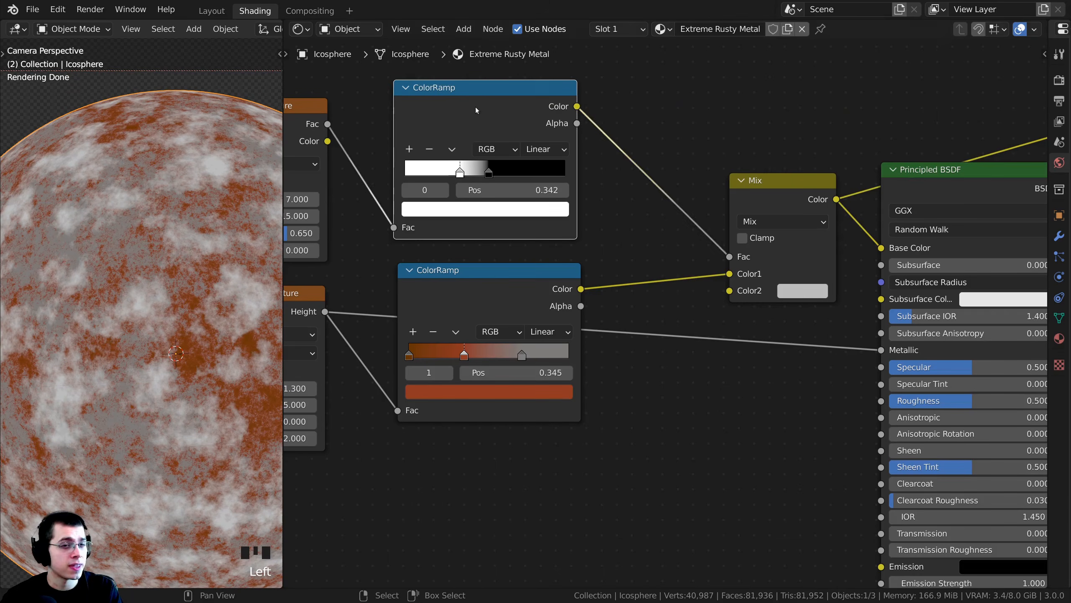
{"action": "left_click", "coordinate": [464, 135], "text": "ctrl+shift"}
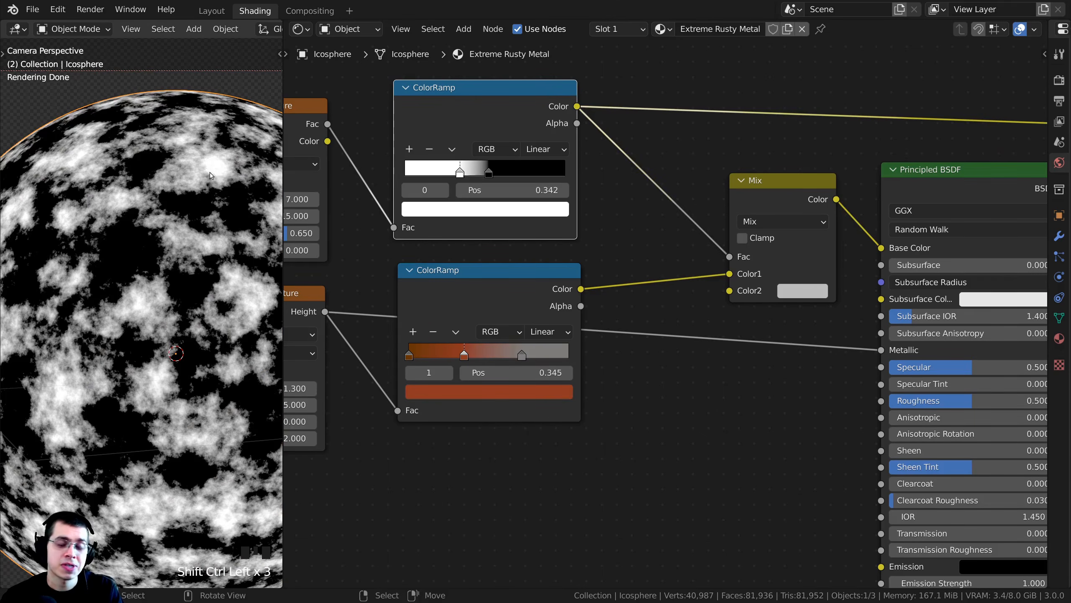
{"action": "left_click", "coordinate": [771, 267], "text": "ctrl+shift"}
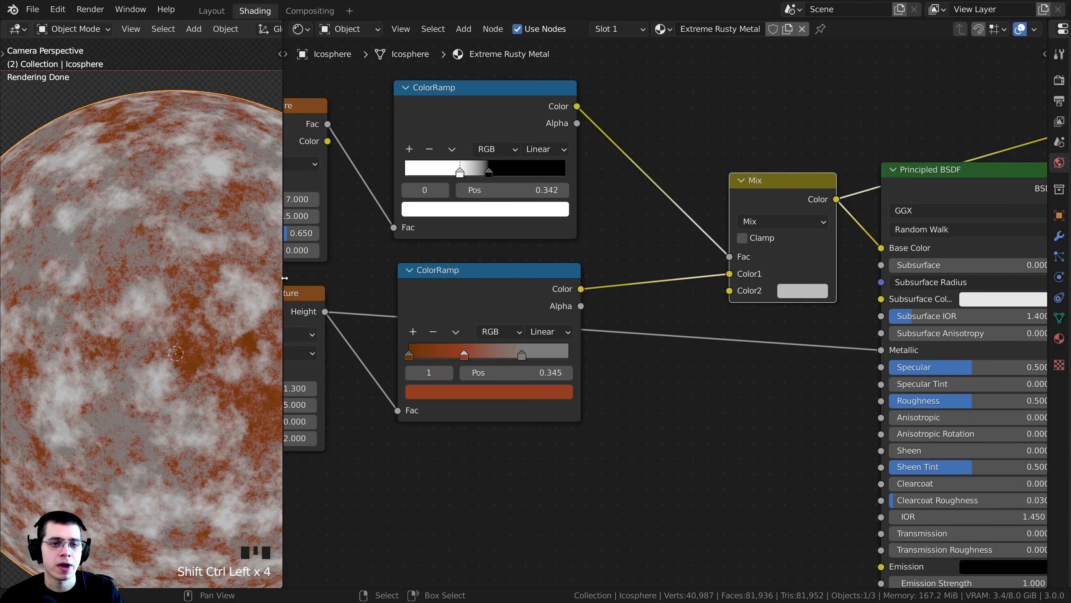
{"action": "scroll", "coordinate": [126, 402], "scroll_direction": "up", "scroll_amount": 4}
{"action": "middle_click_drag", "start_coordinate": [158, 363], "coordinate": [110, 298], "text": "shift"}
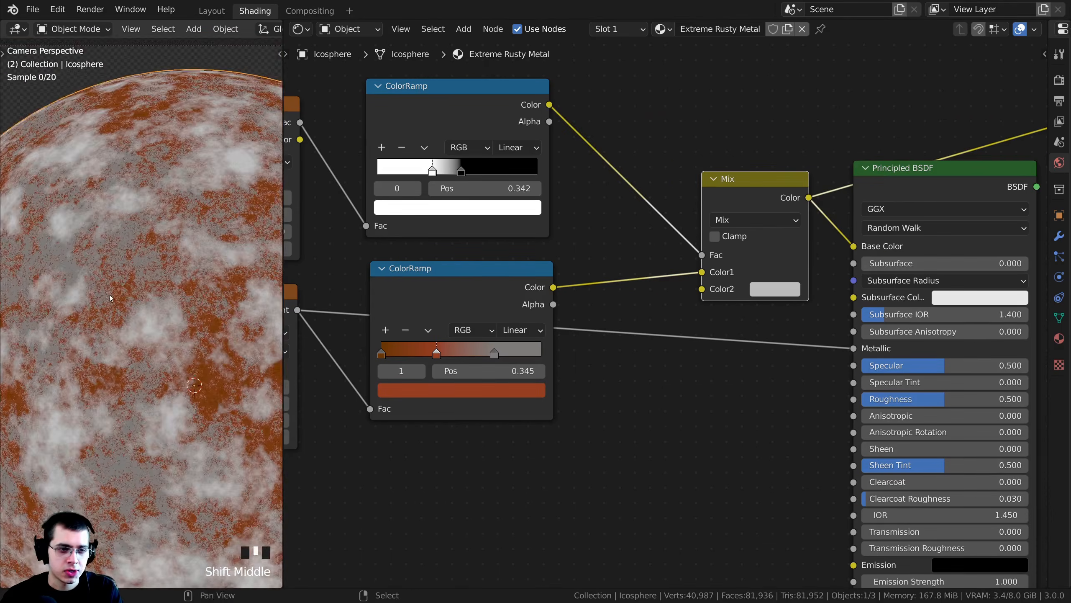
{"action": "scroll", "coordinate": [144, 301], "scroll_direction": "up", "scroll_amount": 4}
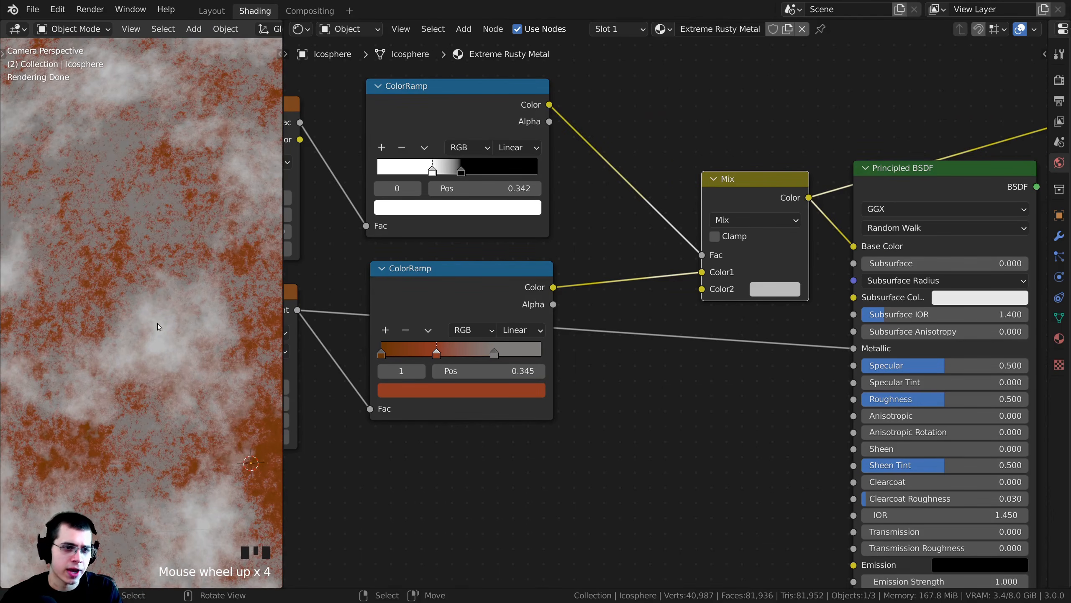
{"action": "scroll", "coordinate": [157, 323], "scroll_direction": "up", "scroll_amount": 3}
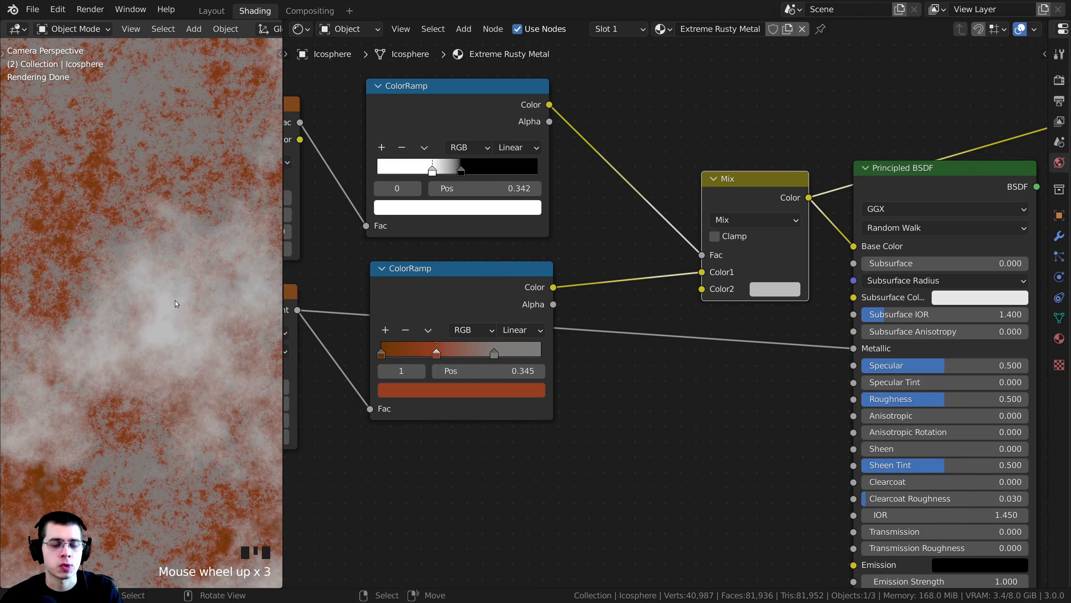
{"action": "middle_click_drag", "start_coordinate": [179, 294], "coordinate": [145, 273], "text": "shift"}
- Set the Mix node's Color2 to the dark orange hex 954800
{"action": "left_click", "coordinate": [768, 289]}
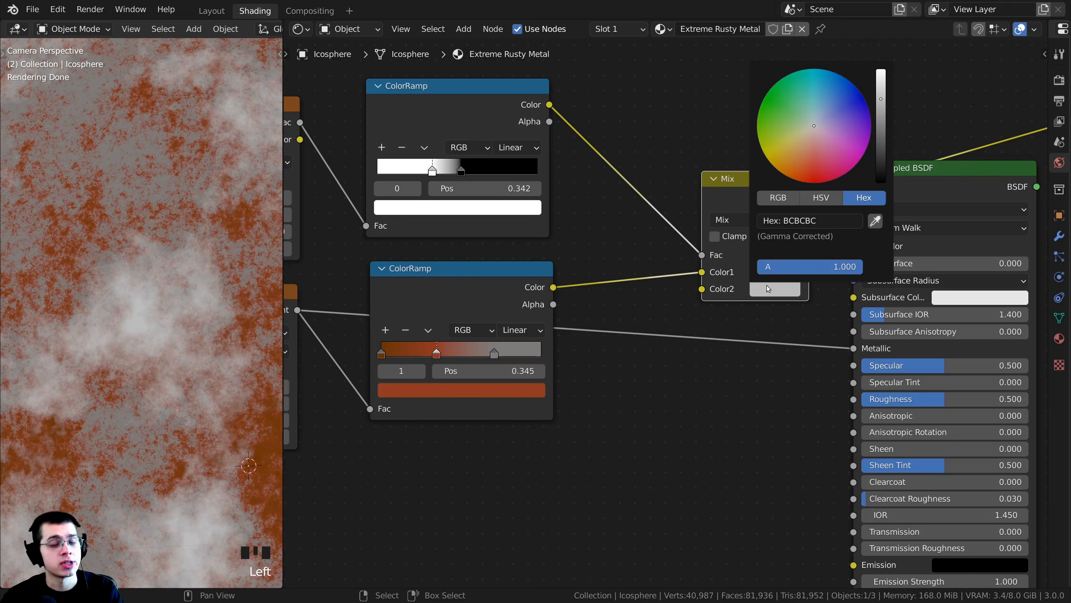
{"action": "left_click_drag", "start_coordinate": [786, 144], "coordinate": [790, 179]}
{"action": "scroll", "coordinate": [219, 237], "scroll_direction": "down", "scroll_amount": 2}
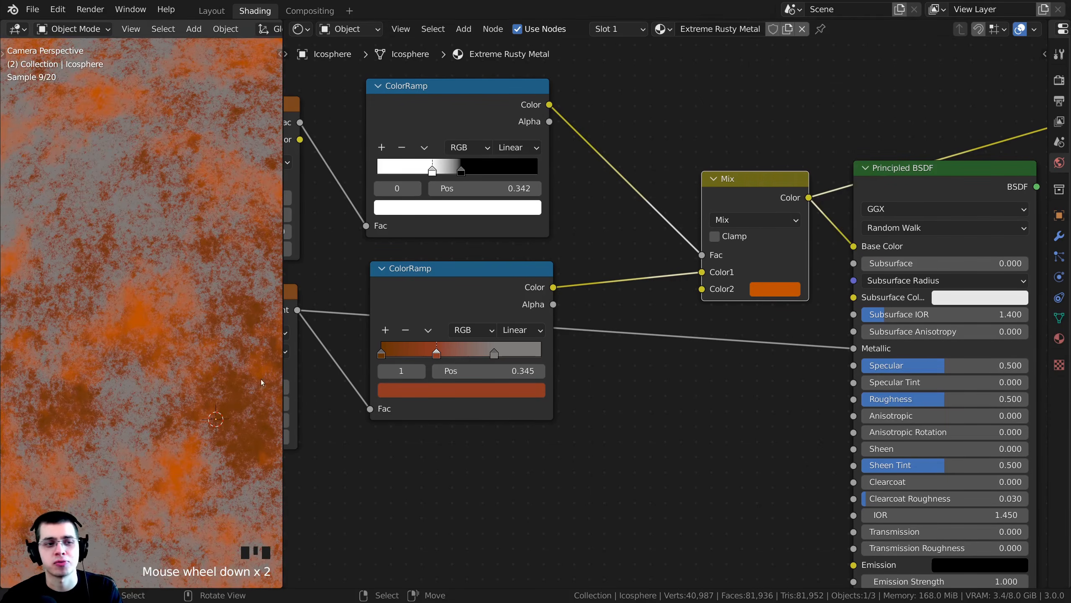
{"action": "left_click", "coordinate": [770, 288]}
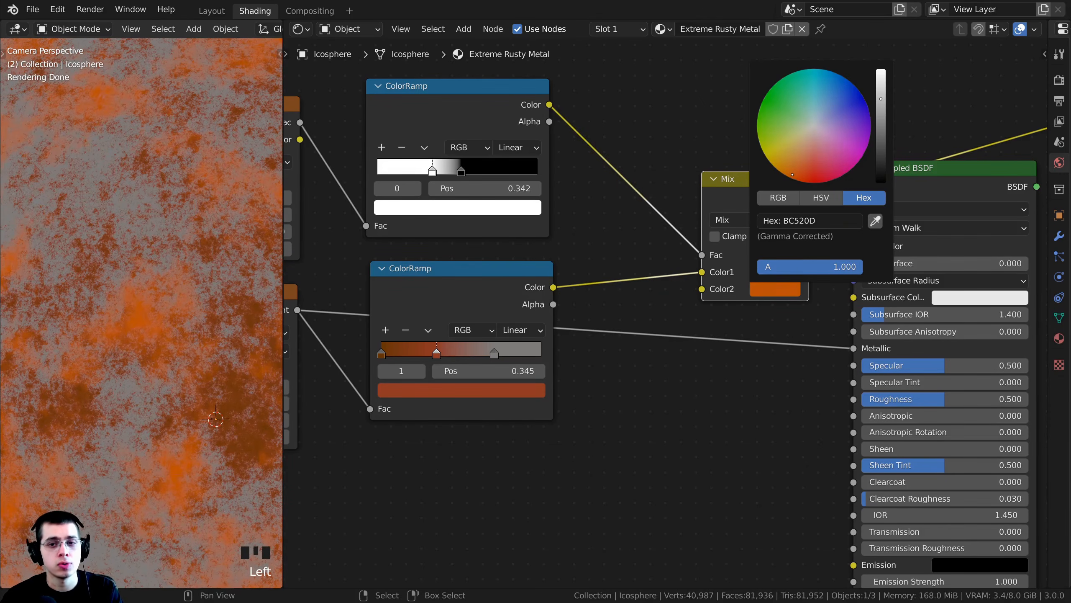
{"action": "scroll", "coordinate": [226, 347], "scroll_direction": "down", "scroll_amount": 4}
{"action": "middle_click_drag", "start_coordinate": [226, 347], "coordinate": [209, 325], "text": "shift"}
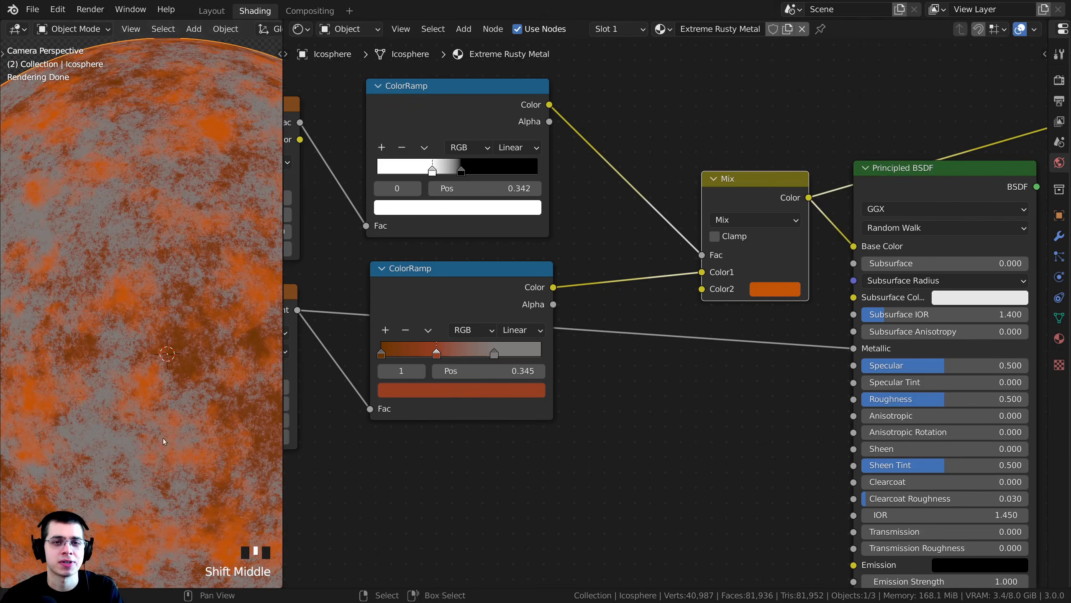
{"action": "left_click", "coordinate": [774, 289]}
{"action": "middle_click_drag", "start_coordinate": [721, 351], "coordinate": [711, 357]}
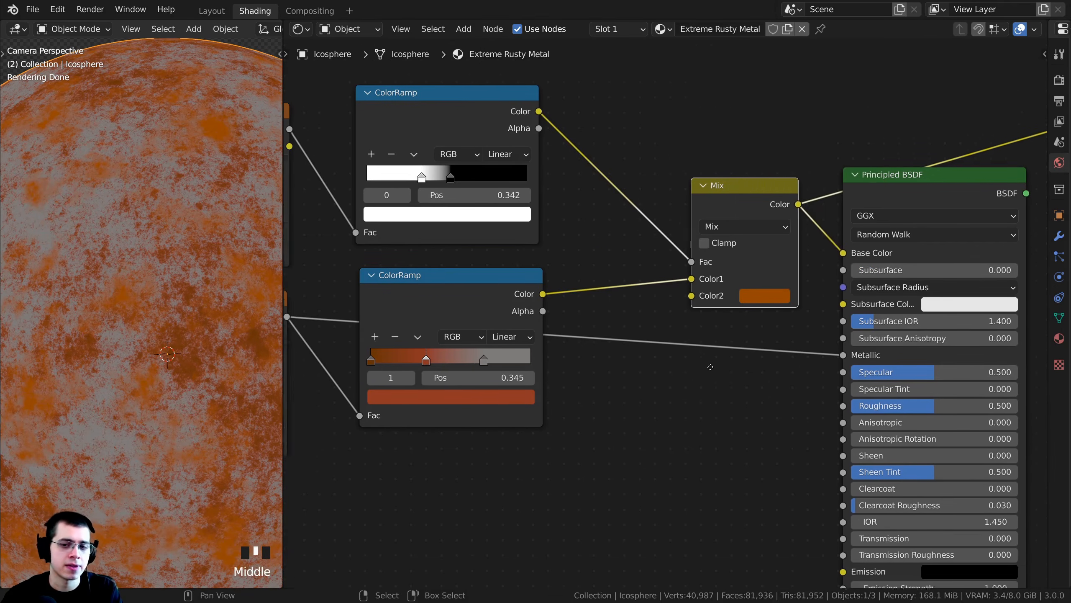
{"action": "scroll", "coordinate": [713, 358], "scroll_direction": "up", "scroll_amount": 4}
{"action": "left_click", "coordinate": [728, 352]}
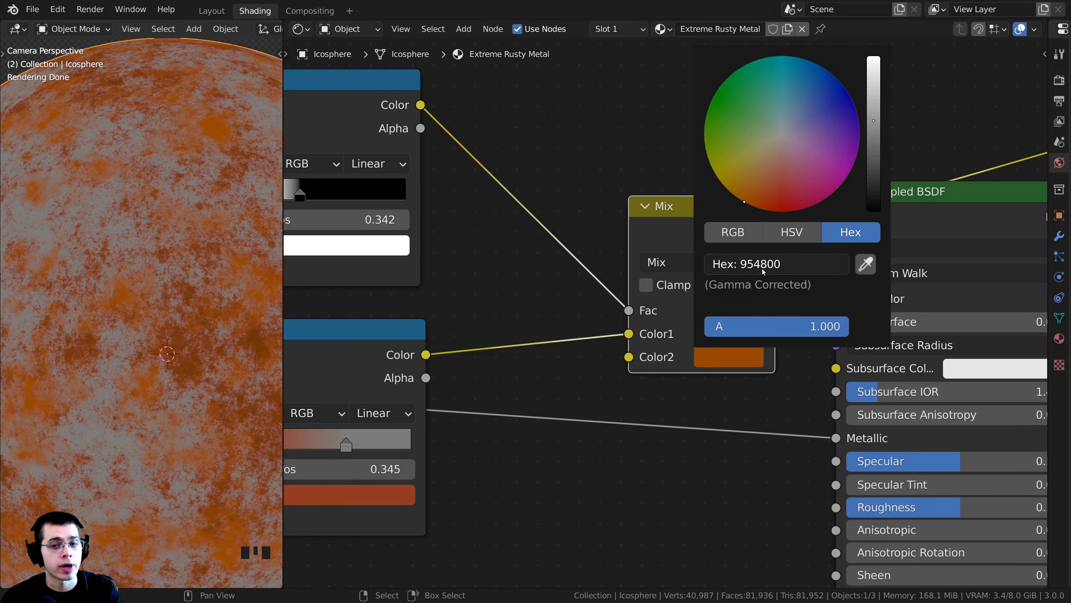
{"action": "scroll", "coordinate": [211, 304], "scroll_direction": "down", "scroll_amount": 2}
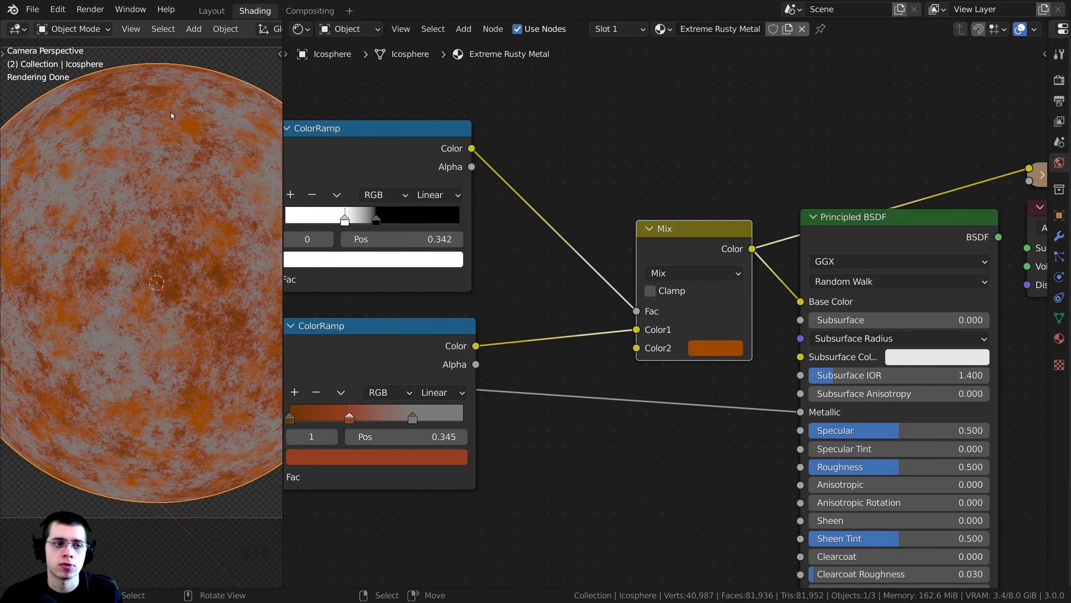
- Preview the full Principled BSDF on the icosphere and examine the shaded rust and its highlights up close
{"action": "scroll", "coordinate": [673, 314], "scroll_direction": "down", "scroll_amount": 2}
{"action": "left_click_drag", "start_coordinate": [675, 310], "coordinate": [659, 320]}
{"action": "middle_click_drag", "start_coordinate": [807, 256], "coordinate": [701, 243]}
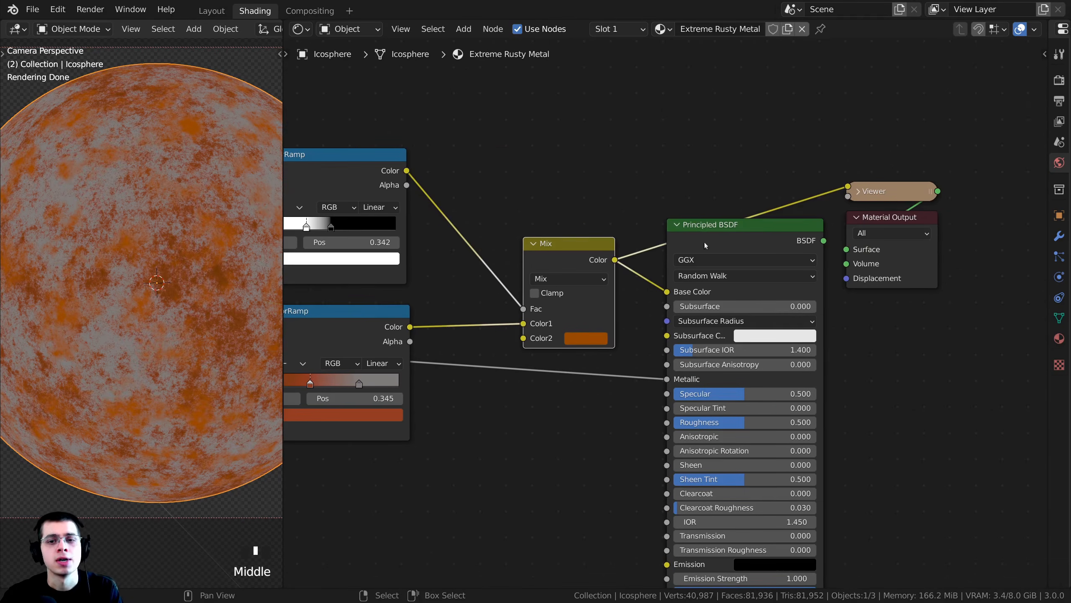
{"action": "left_click", "coordinate": [765, 241], "text": "ctrl+shift"}
{"action": "scroll", "coordinate": [187, 292], "scroll_direction": "down", "scroll_amount": 3}
{"action": "middle_click_drag", "start_coordinate": [187, 292], "coordinate": [173, 302], "text": "shift"}
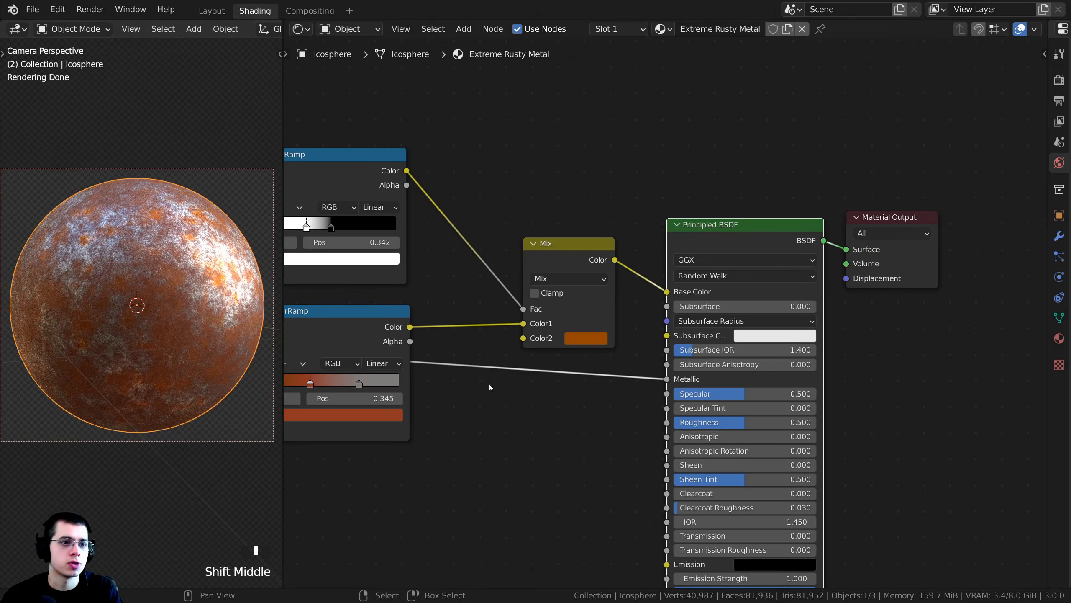
{"action": "middle_click_drag", "start_coordinate": [489, 384], "coordinate": [514, 324]}
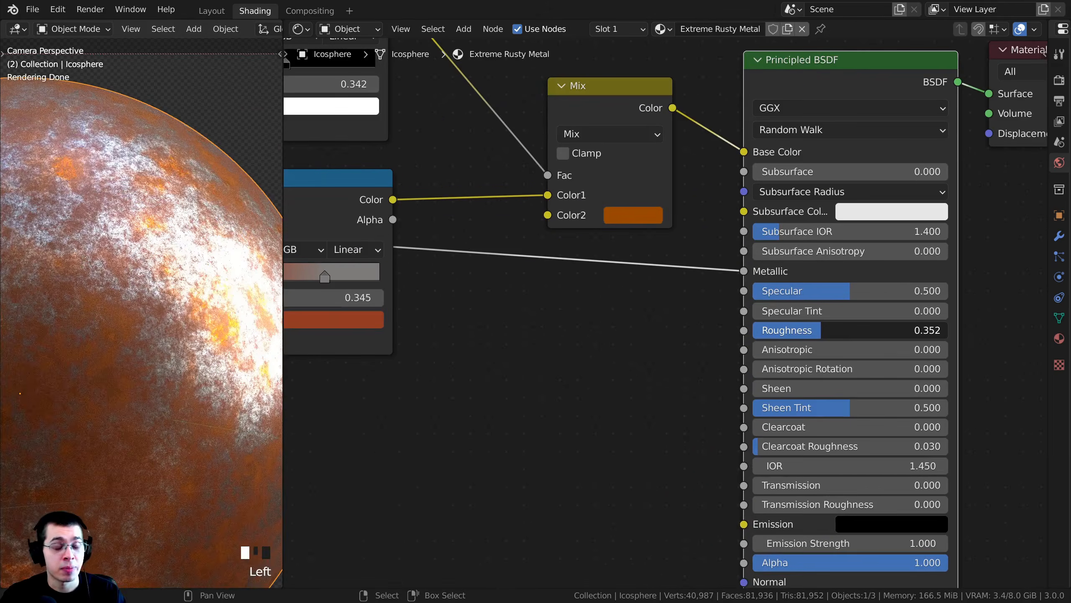
{"action": "left_click_drag", "start_coordinate": [822, 330], "coordinate": [883, 330]}
{"action": "right_click", "coordinate": [884, 330]}
{"action": "scroll", "coordinate": [157, 258], "scroll_direction": "up", "scroll_amount": 3}
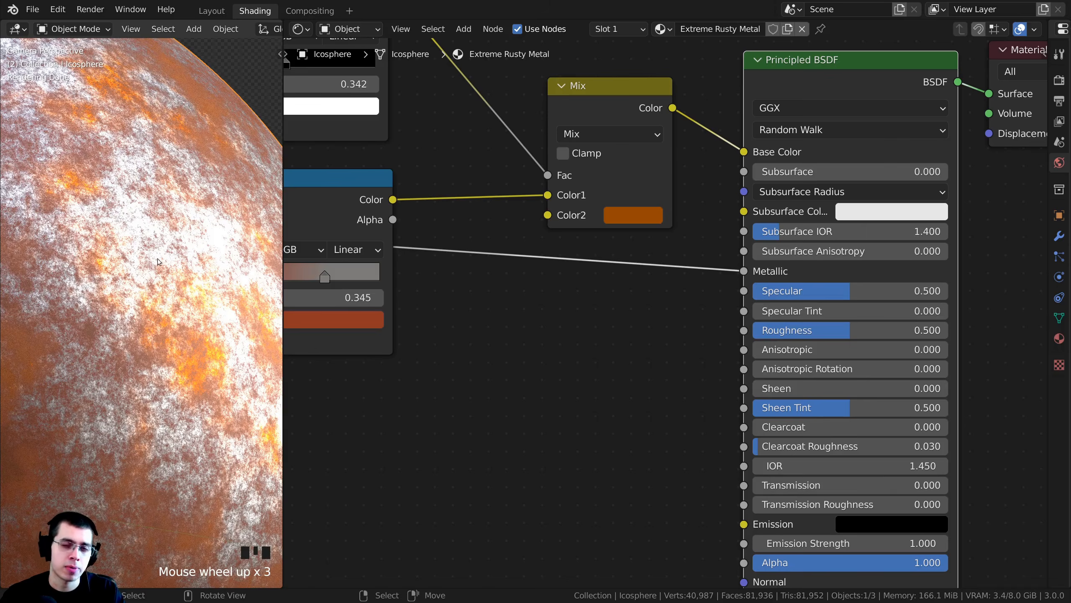
{"action": "scroll", "coordinate": [118, 309], "scroll_direction": "down", "scroll_amount": 1}
{"action": "scroll", "coordinate": [58, 354], "scroll_direction": "down", "scroll_amount": 1}
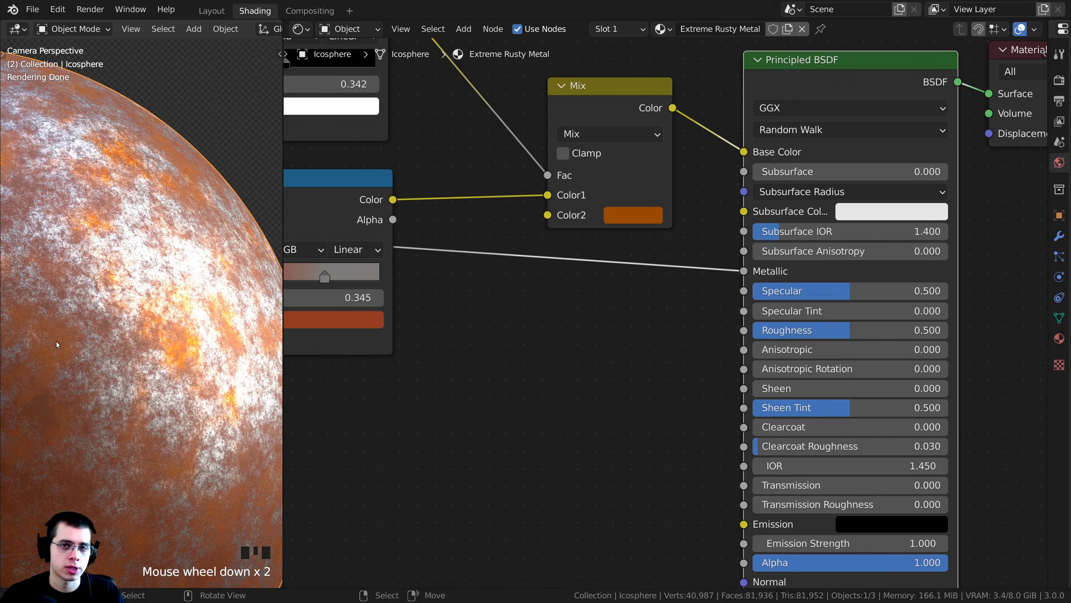
{"action": "scroll", "coordinate": [473, 317], "scroll_direction": "down", "scroll_amount": 2}
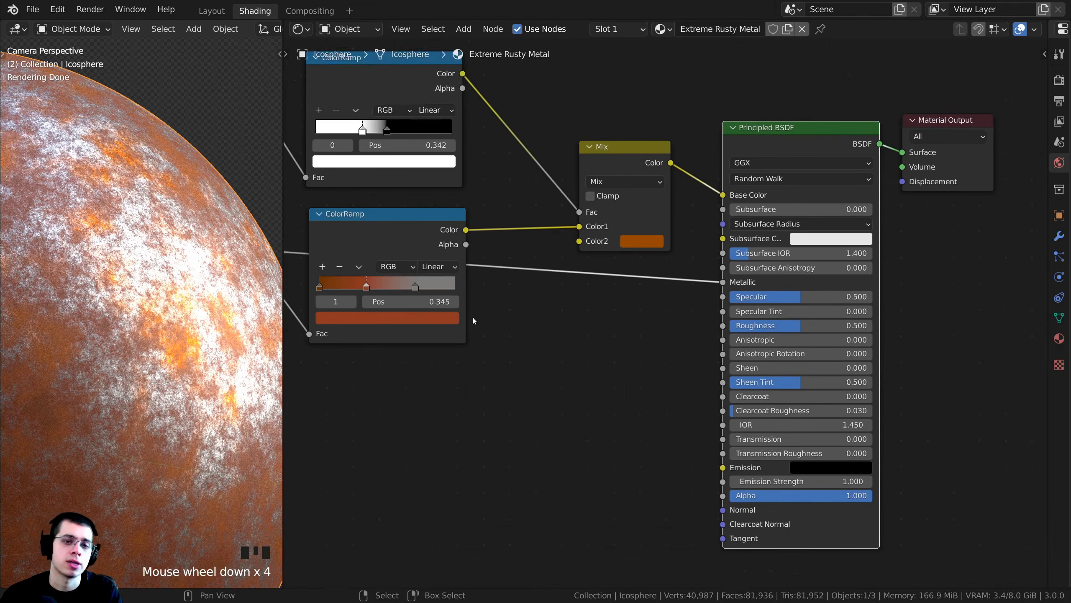
- Duplicate the Mix node below the original and connect the copy's Color output to the Principled BSDF's Roughness
{"action": "middle_click_drag", "start_coordinate": [473, 317], "coordinate": [533, 258]}
{"action": "right_click", "coordinate": [670, 93]}
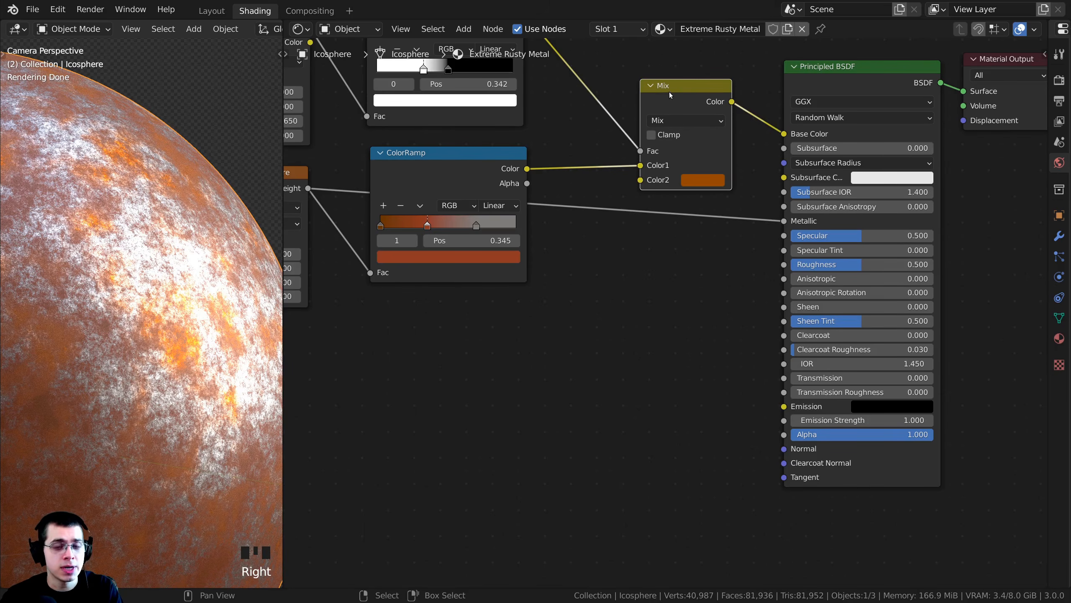
{"action": "key", "text": "shift+d"}
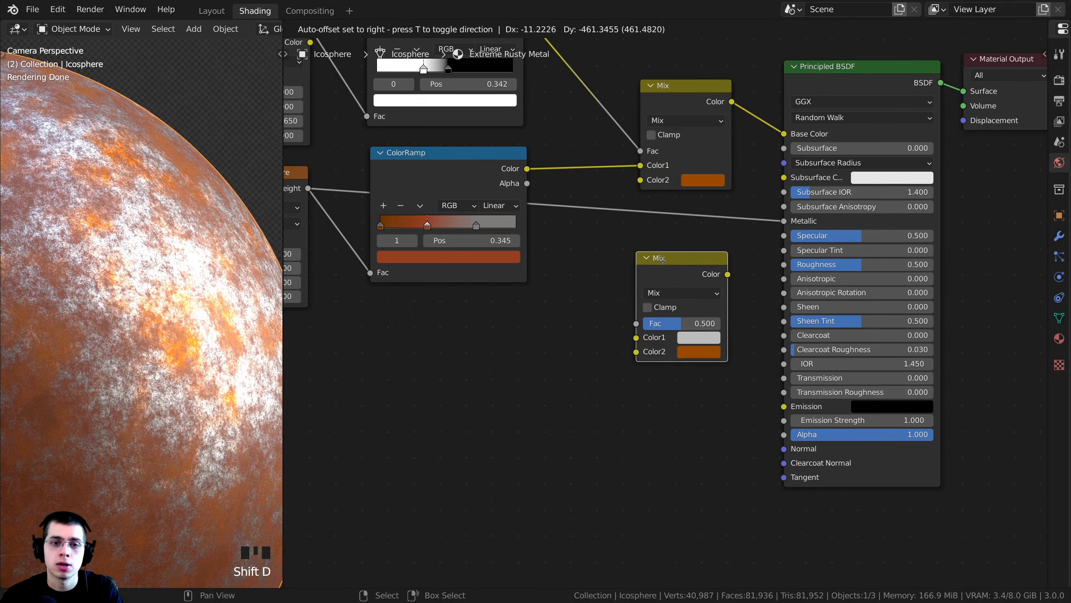
{"action": "left_click", "coordinate": [664, 270]}
{"action": "scroll", "coordinate": [692, 285], "scroll_direction": "up", "scroll_amount": 1}
{"action": "left_click_drag", "start_coordinate": [691, 285], "coordinate": [799, 271]}
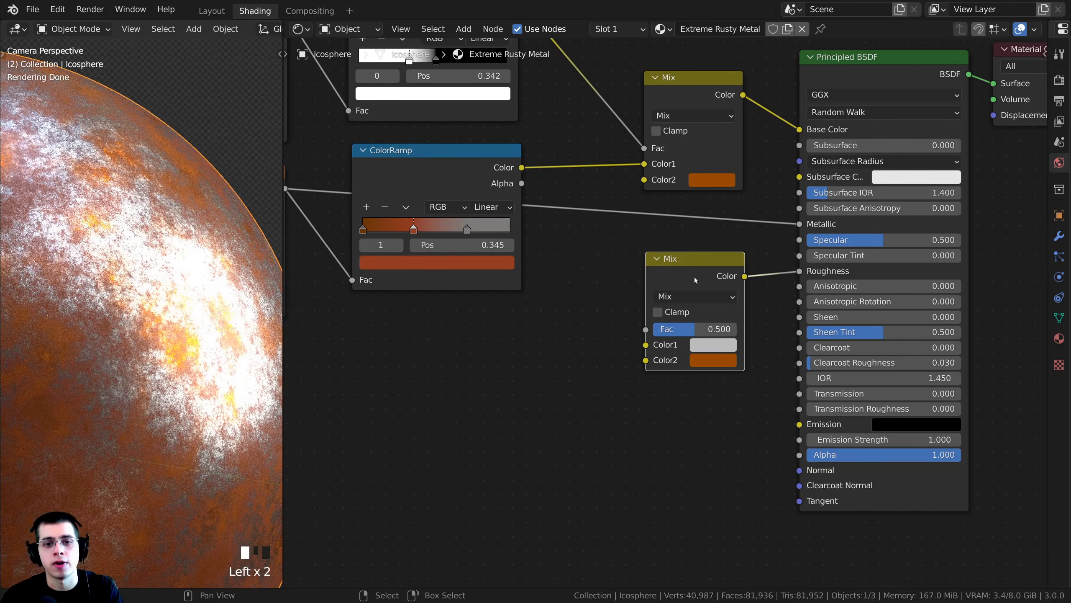
{"action": "left_click_drag", "start_coordinate": [696, 258], "coordinate": [708, 258]}
- Connect the rust ColorRamp to the second Mix node's Color2 and the noise ColorRamp to its Fac
{"action": "left_click_drag", "start_coordinate": [463, 197], "coordinate": [443, 208]}
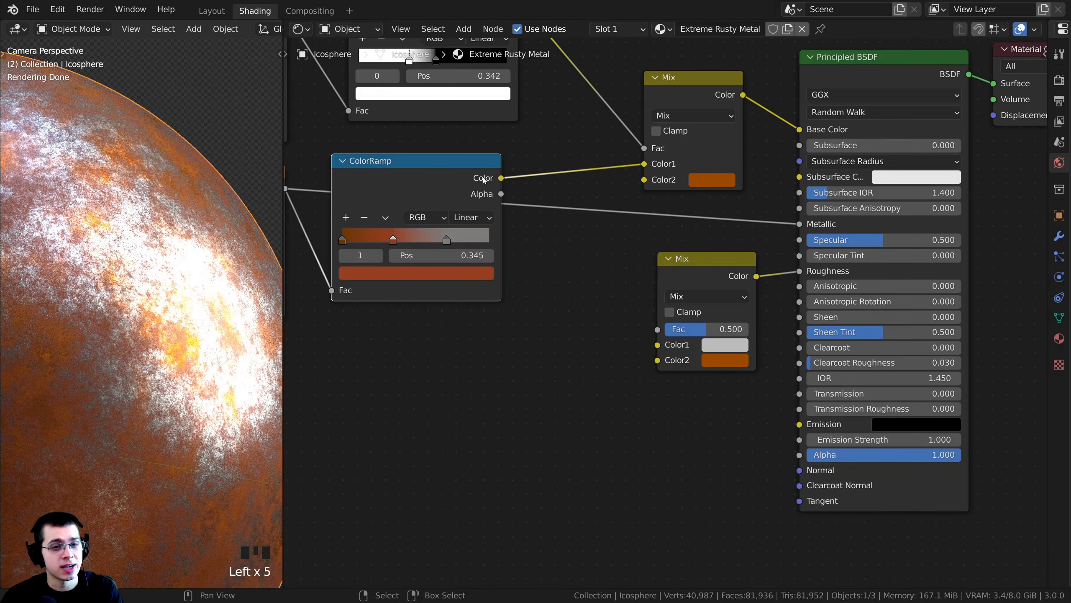
{"action": "left_click_drag", "start_coordinate": [501, 179], "coordinate": [529, 145]}
{"action": "left_click_drag", "start_coordinate": [593, 248], "coordinate": [657, 361]}
{"action": "scroll", "coordinate": [620, 312], "scroll_direction": "down", "scroll_amount": 2}
{"action": "middle_click_drag", "start_coordinate": [473, 156], "coordinate": [495, 203]}
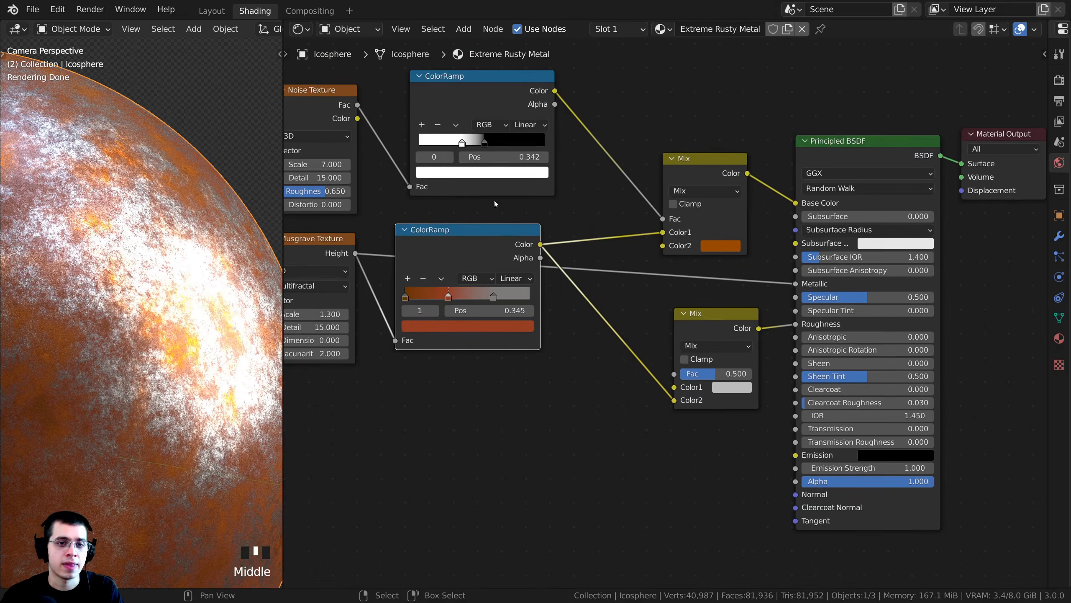
{"action": "left_click_drag", "start_coordinate": [500, 85], "coordinate": [674, 373]}
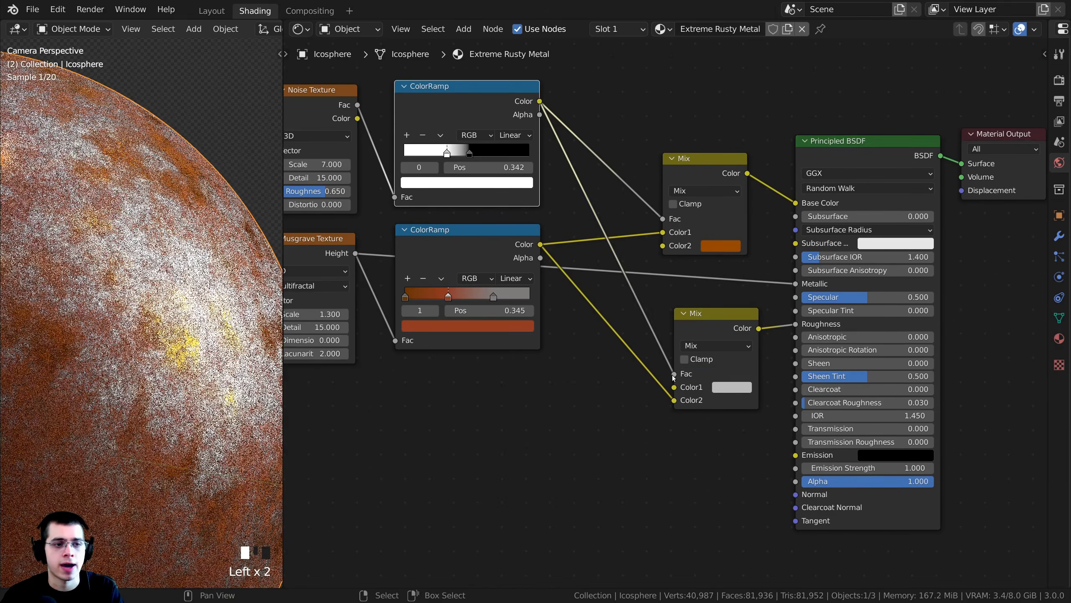
- Set the second Mix node's blend mode to Add and preview its output on the icosphere
{"action": "scroll", "coordinate": [674, 377], "scroll_direction": "up", "scroll_amount": 1}
{"action": "left_click", "coordinate": [724, 332]}
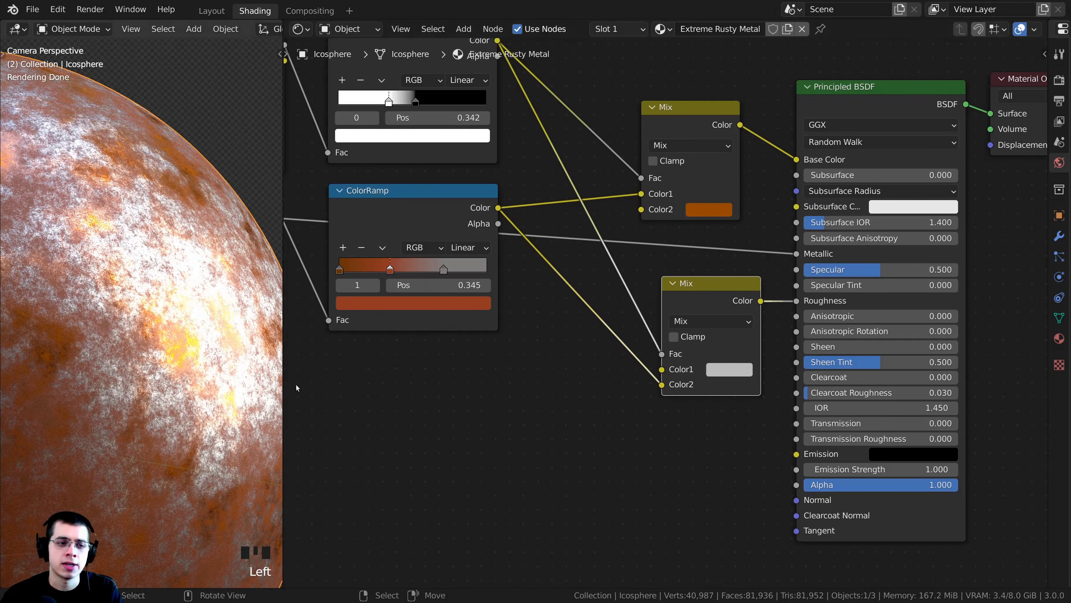
{"action": "left_click", "coordinate": [707, 319]}
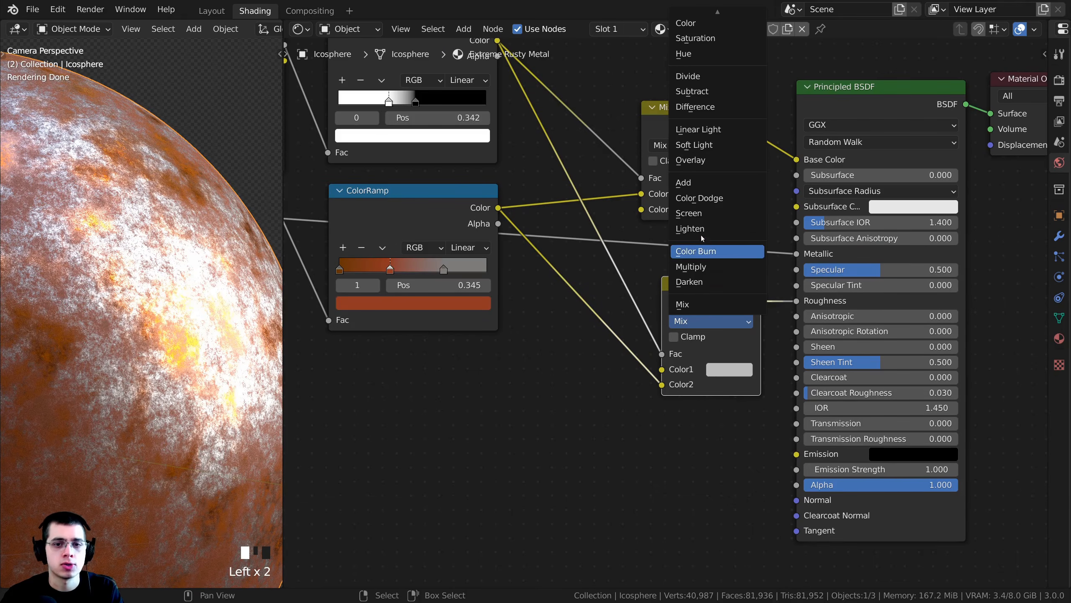
{"action": "left_click", "coordinate": [696, 183]}
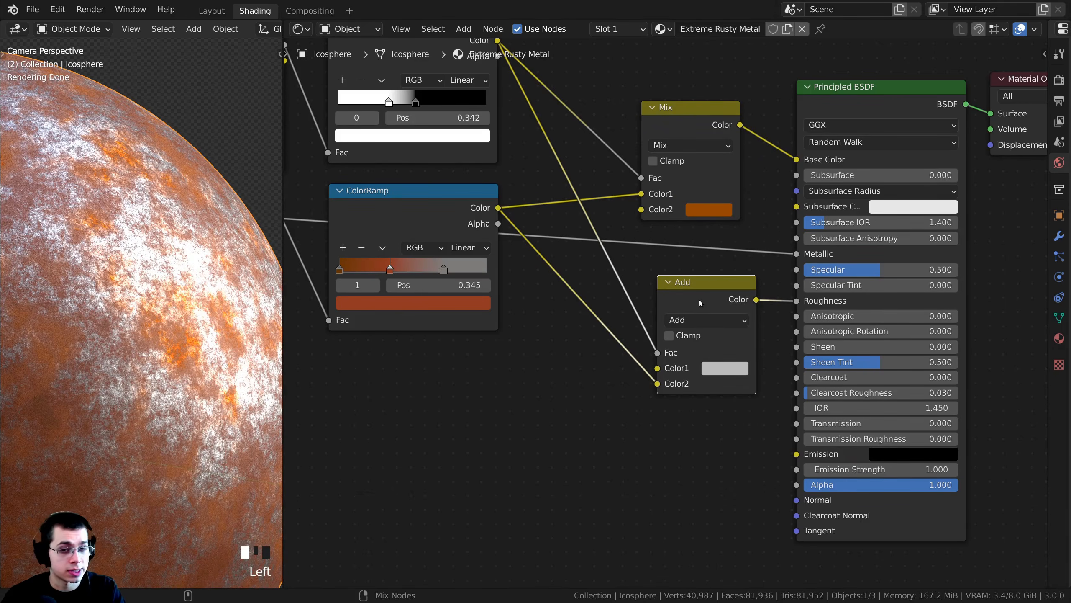
{"action": "left_click", "coordinate": [700, 299], "text": "ctrl+shift"}
{"action": "middle_click_drag", "start_coordinate": [738, 354], "coordinate": [731, 329]}
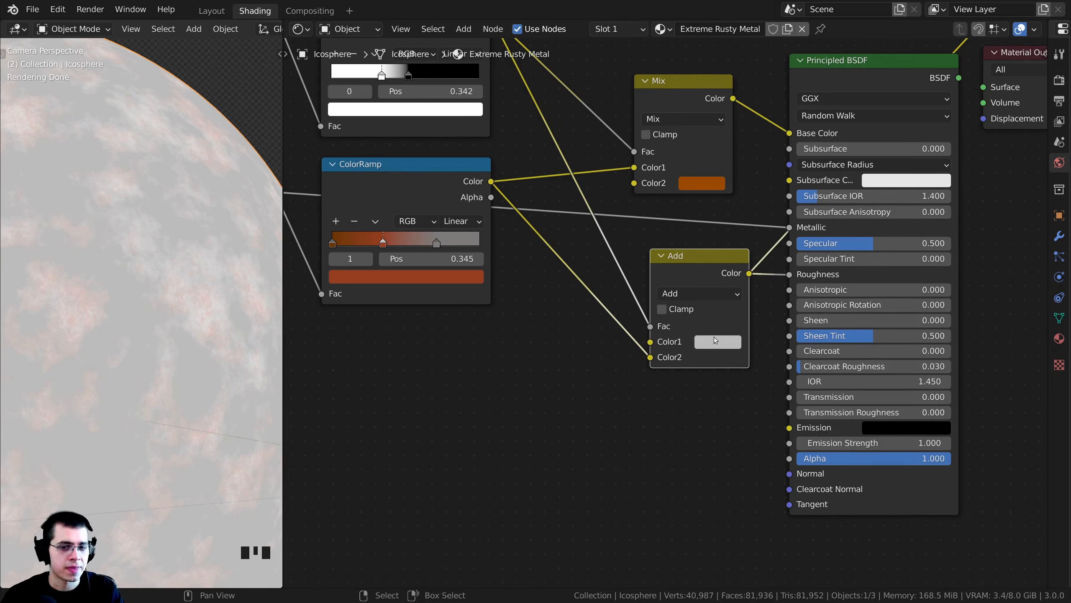
- Set the Add node's Color1 to hex B5B5B5 and check the previewed roughness pattern on the icosphere
{"action": "left_click", "coordinate": [719, 341]}
{"action": "left_click", "coordinate": [751, 279]}
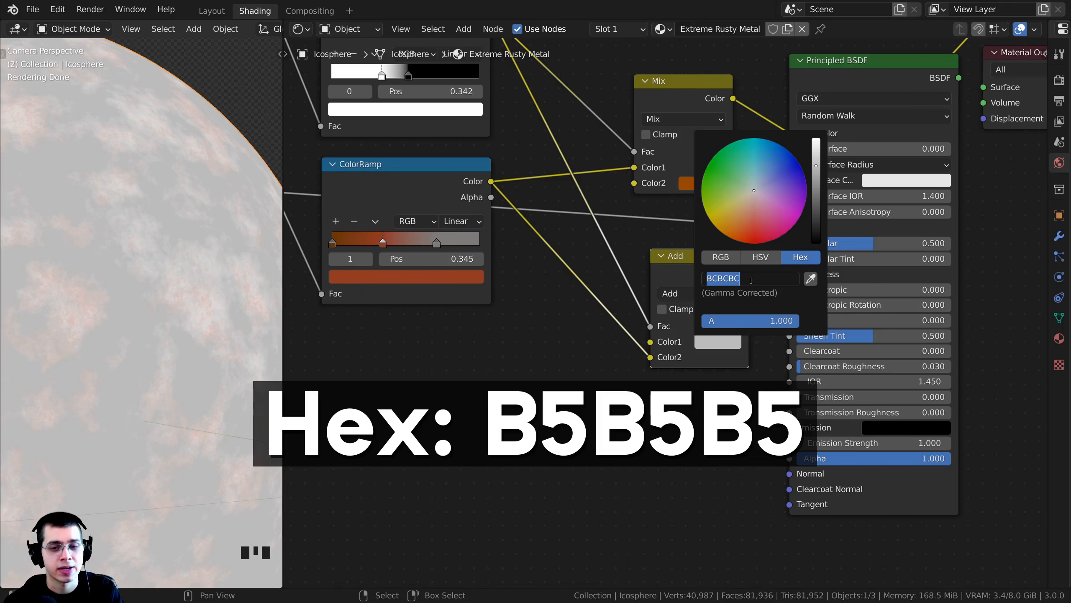
{"action": "type", "text": "b5b5b5"}
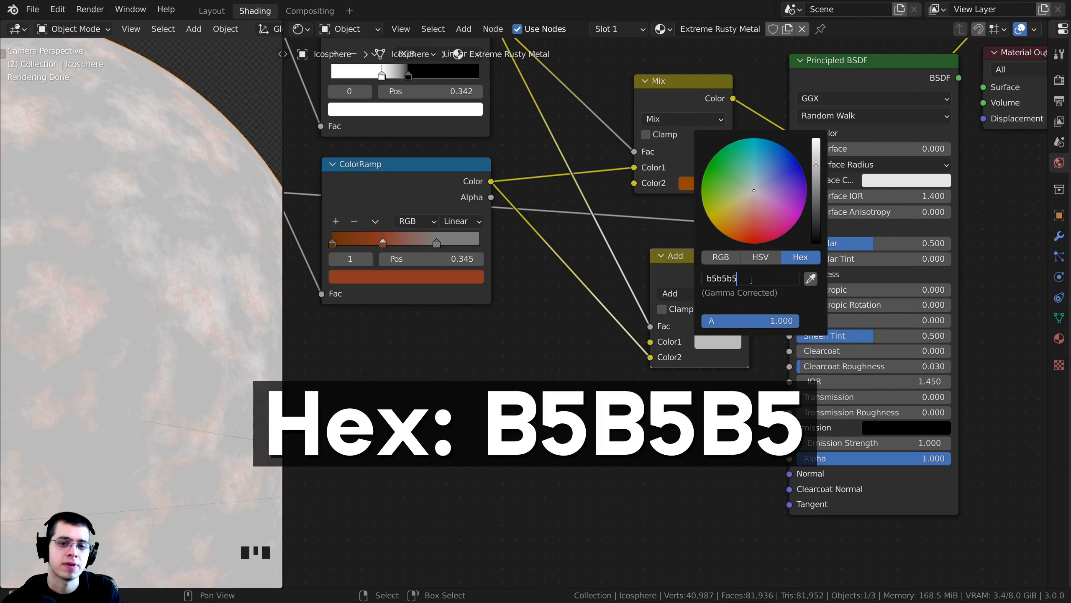
{"action": "key", "text": "Return"}
{"action": "scroll", "coordinate": [173, 287], "scroll_direction": "up", "scroll_amount": 5}
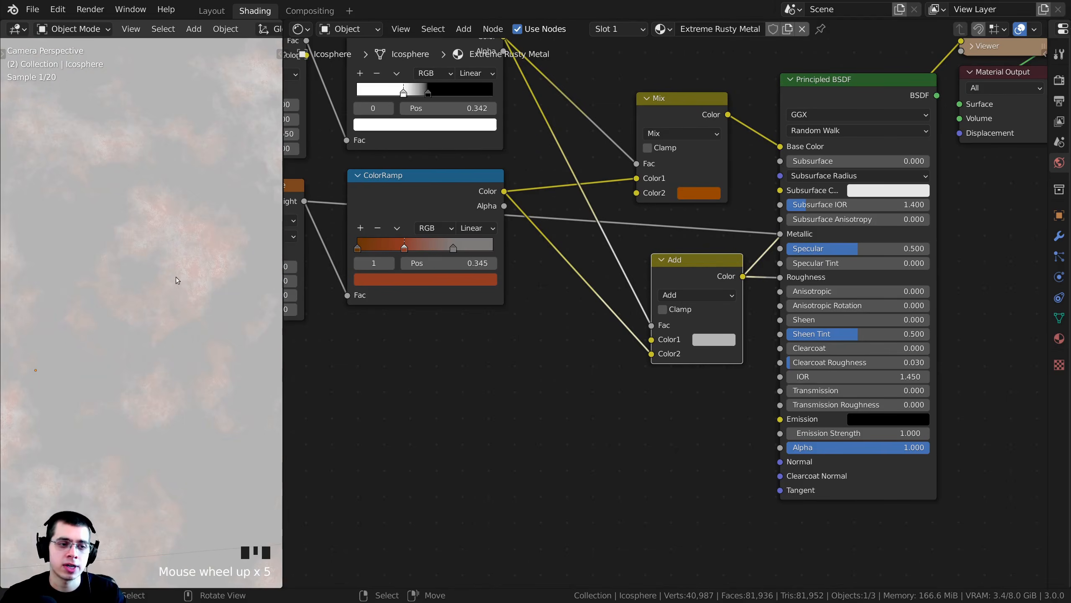
{"action": "scroll", "coordinate": [179, 257], "scroll_direction": "down", "scroll_amount": 3}
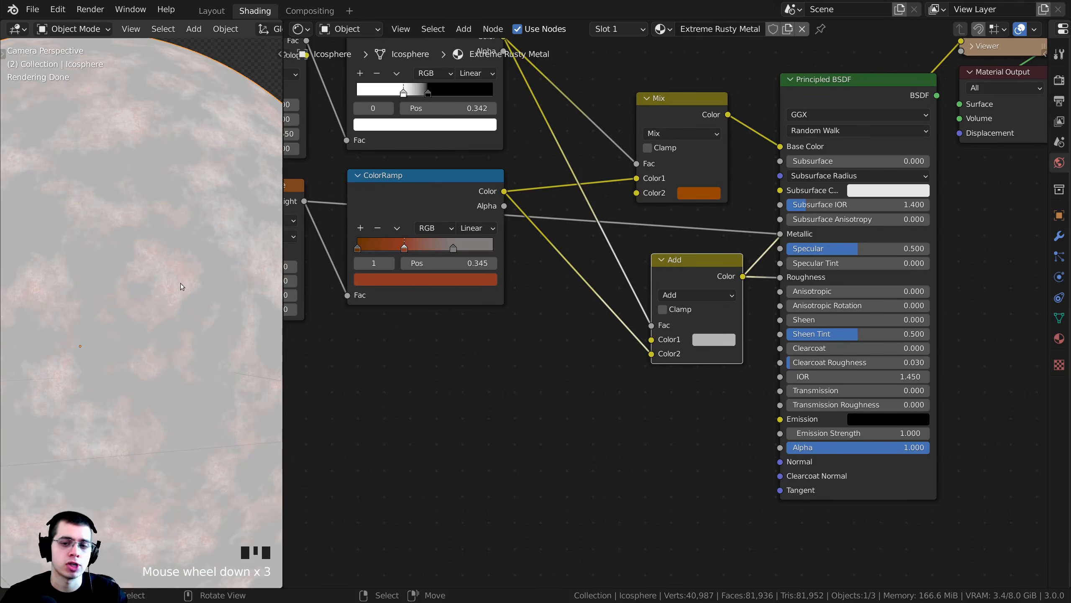
{"action": "middle_click_drag", "start_coordinate": [808, 101], "coordinate": [781, 119]}
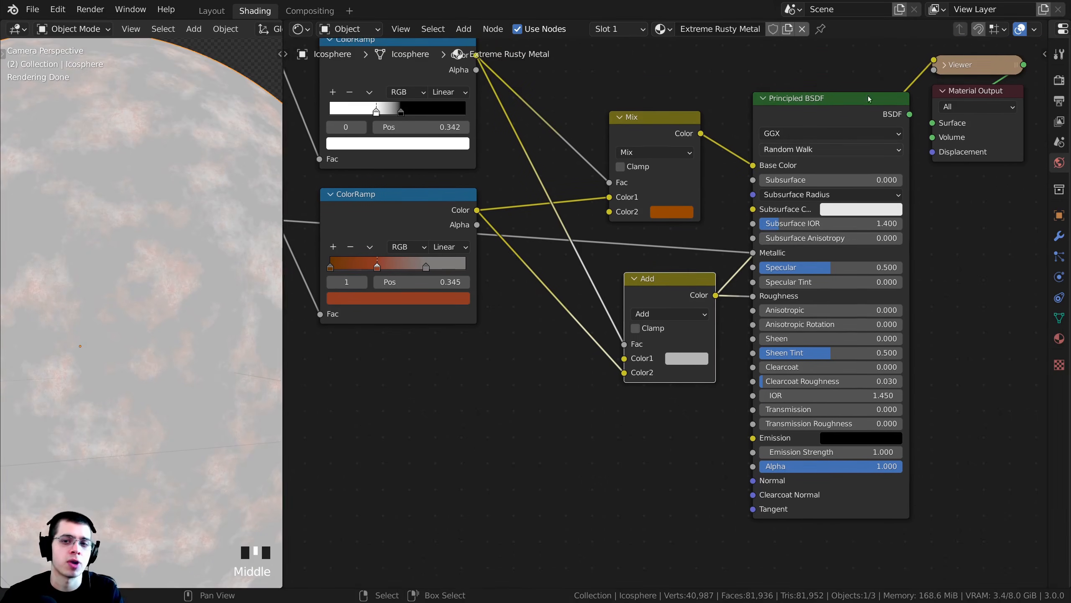
- Switch the preview back to the Principled BSDF shader and examine the rusty metal surface across the icosphere
{"action": "left_click", "coordinate": [781, 119], "text": "ctrl+shift"}
{"action": "middle_click_drag", "start_coordinate": [182, 236], "coordinate": [191, 303], "text": "shift"}
{"action": "scroll", "coordinate": [191, 303], "scroll_direction": "up", "scroll_amount": 3}
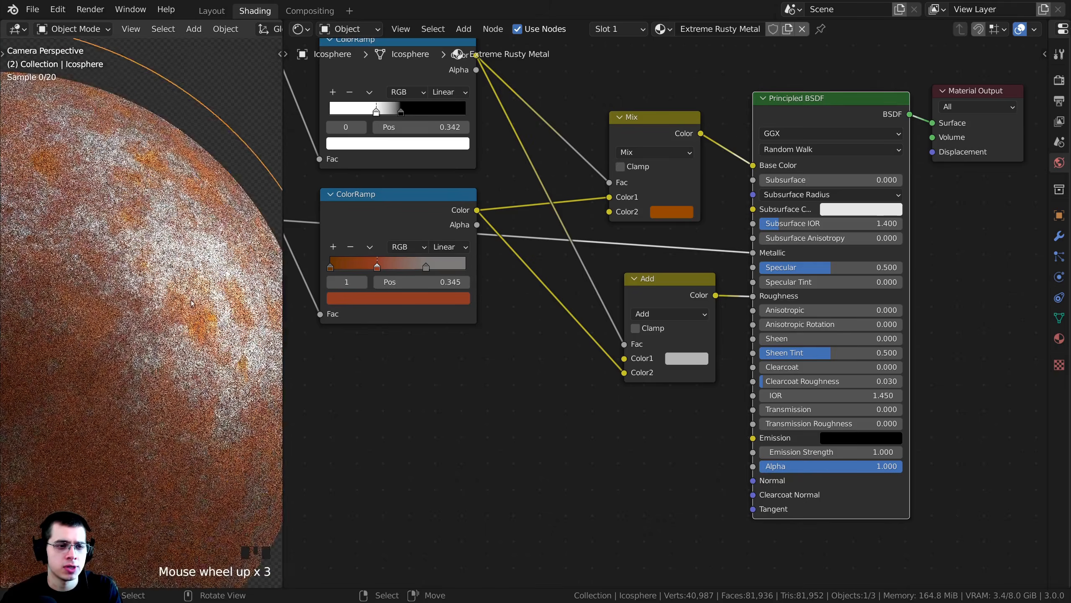
{"action": "middle_click_drag", "start_coordinate": [129, 378], "coordinate": [143, 355], "text": "shift"}
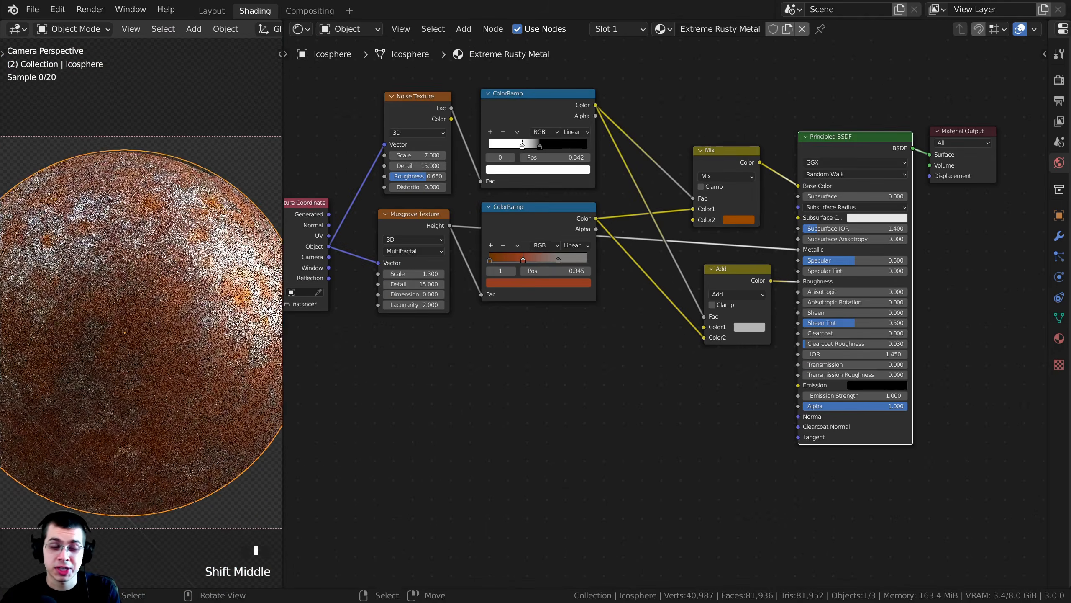
{"action": "middle_click_drag", "start_coordinate": [220, 277], "coordinate": [136, 288], "text": "shift"}
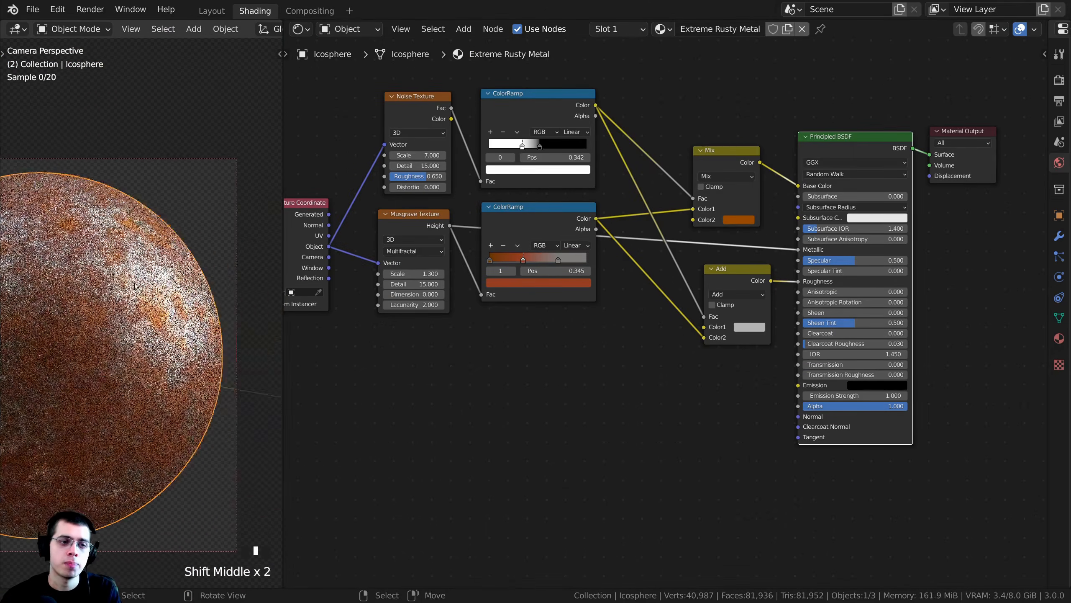
{"action": "scroll", "coordinate": [135, 287], "scroll_direction": "up", "scroll_amount": 5}
{"action": "scroll", "coordinate": [753, 309], "scroll_direction": "up", "scroll_amount": 4}
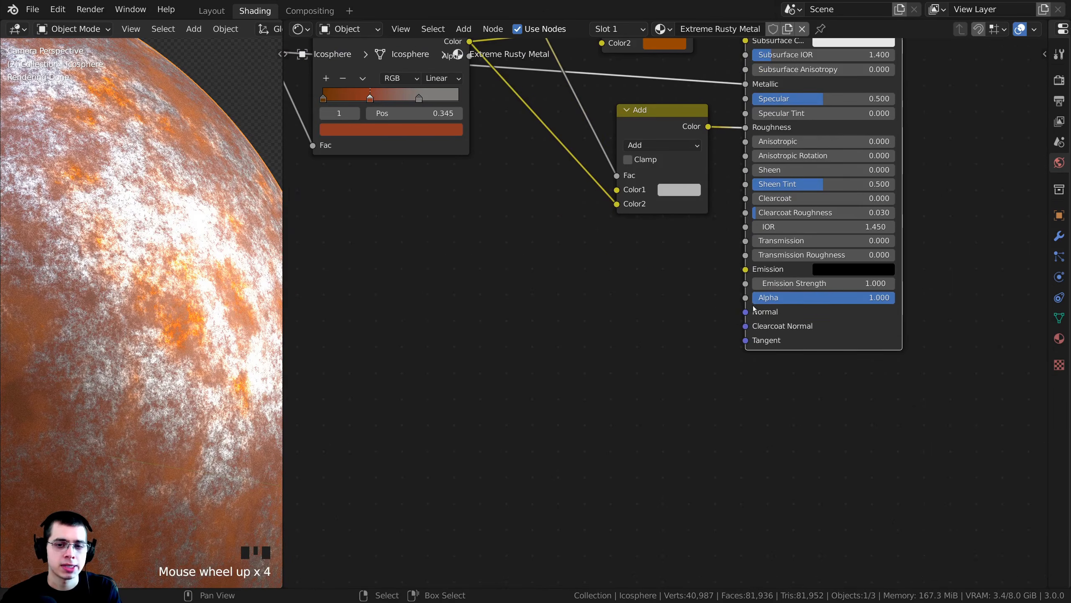
{"action": "left_click", "coordinate": [750, 306]}
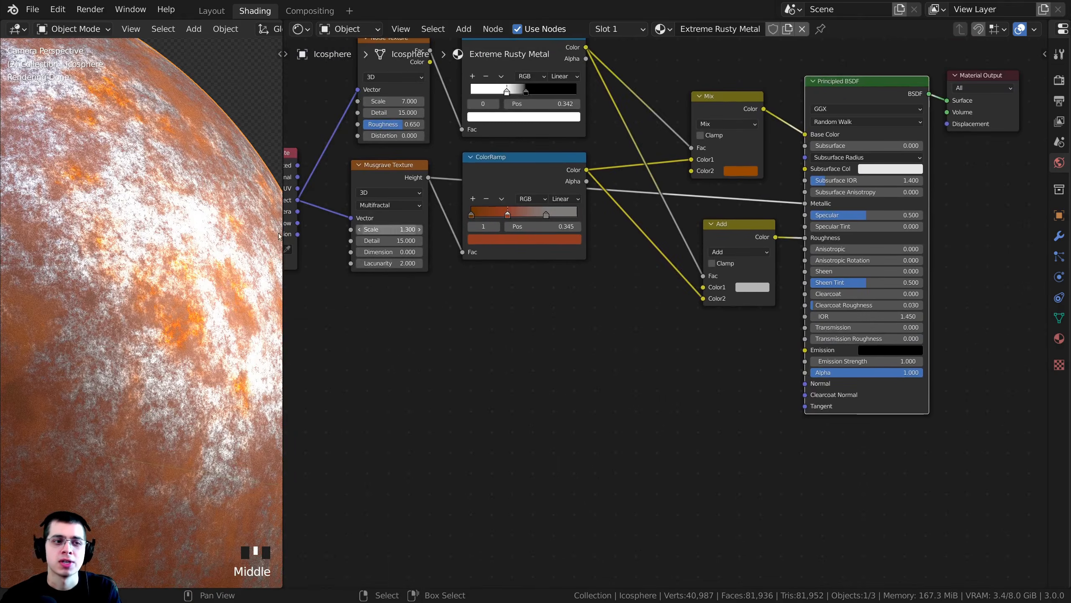
{"action": "scroll", "coordinate": [188, 269], "scroll_direction": "down", "scroll_amount": 5}
{"action": "middle_click_drag", "start_coordinate": [168, 274], "coordinate": [210, 258], "text": "shift"}
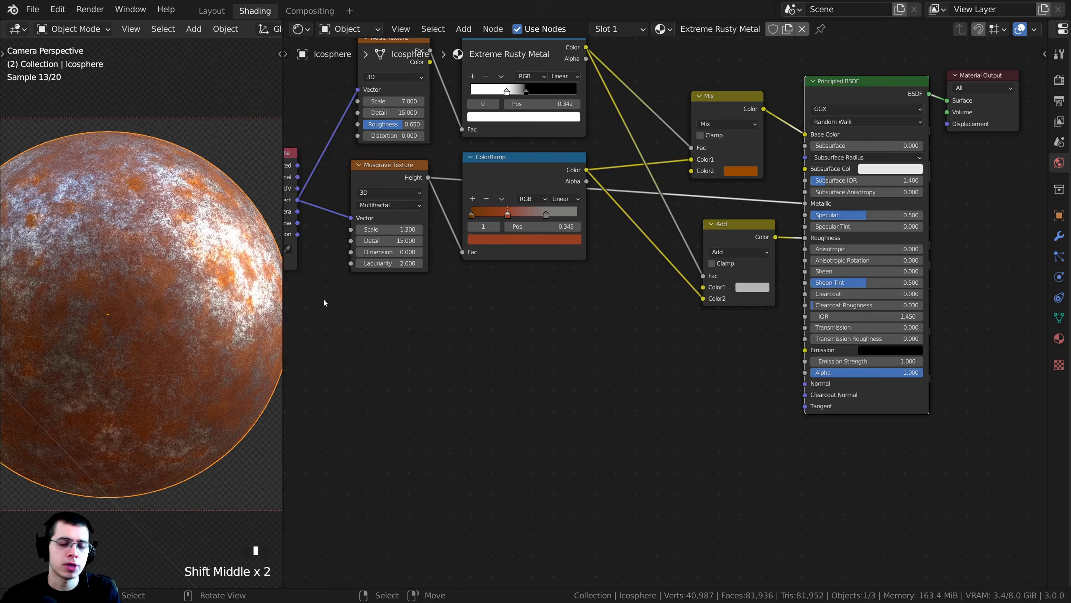
- Add a Bump node in the free space below the Add node
{"action": "scroll", "coordinate": [515, 176], "scroll_direction": "up", "scroll_amount": 1}
{"action": "left_click_drag", "start_coordinate": [515, 176], "coordinate": [507, 196]}
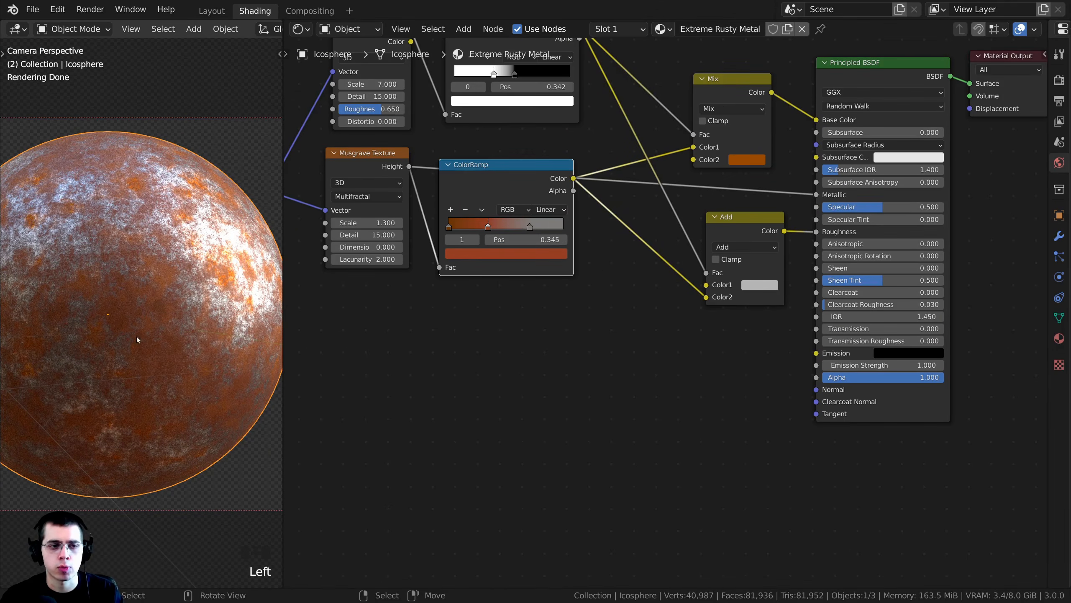
{"action": "middle_click_drag", "start_coordinate": [522, 208], "coordinate": [552, 143]}
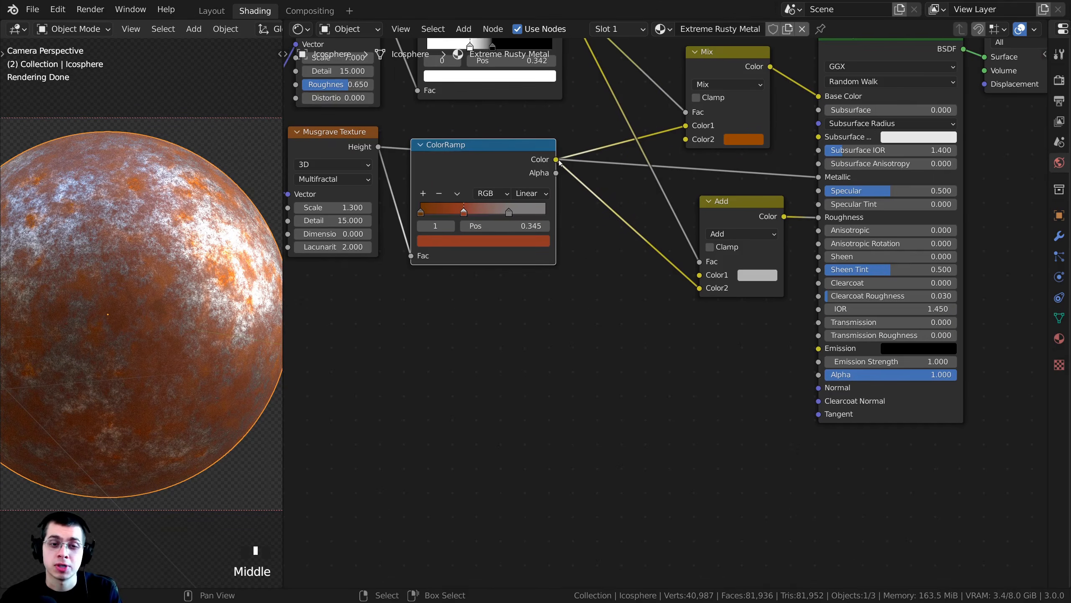
{"action": "key", "text": "shift+a"}
{"action": "mouse_move", "coordinate": [552, 142]}
{"action": "type", "text": "bump"}
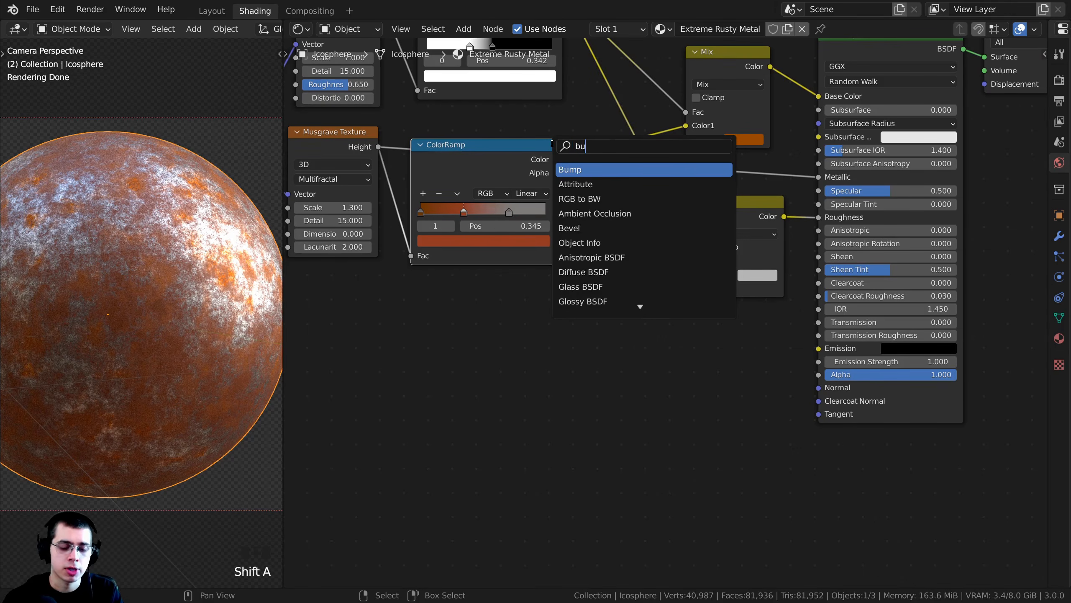
{"action": "left_click", "coordinate": [572, 170]}
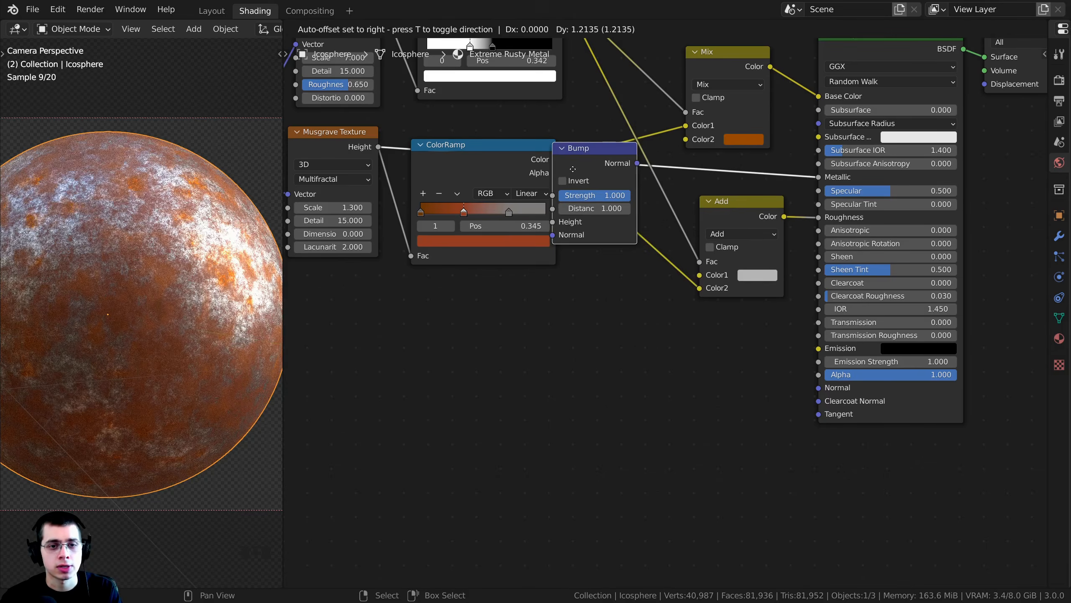
{"action": "left_click", "coordinate": [664, 398]}
{"action": "middle_click_drag", "start_coordinate": [586, 261], "coordinate": [583, 256]}
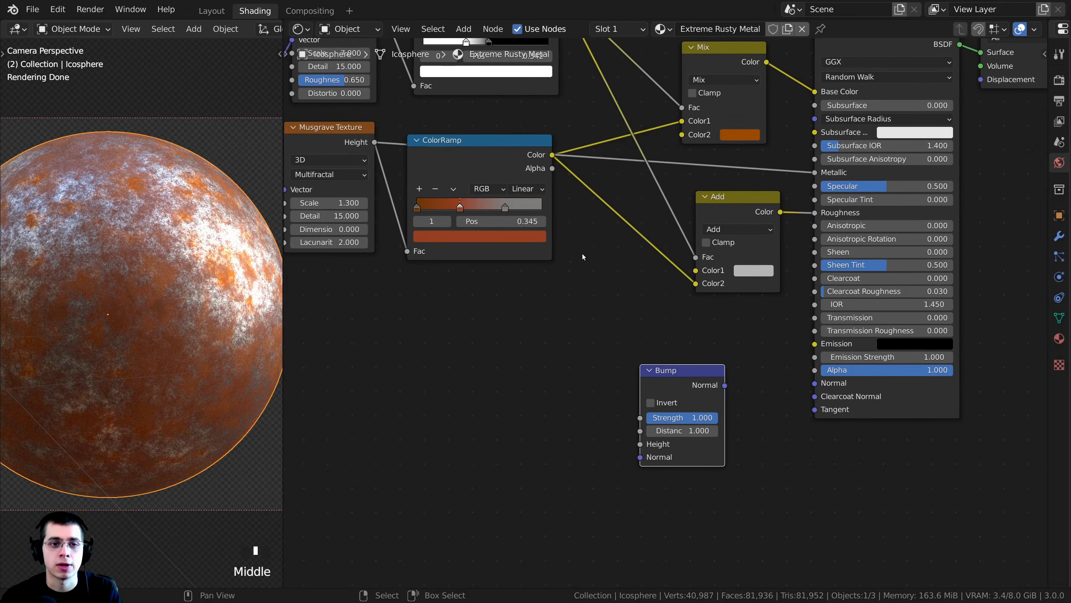
- Connect the rust ColorRamp's Color to the Bump node's Height and the Bump's Normal output to the Principled BSDF's Normal
{"action": "left_click_drag", "start_coordinate": [552, 155], "coordinate": [812, 385]}
{"action": "scroll", "coordinate": [603, 216], "scroll_direction": "up", "scroll_amount": 1}
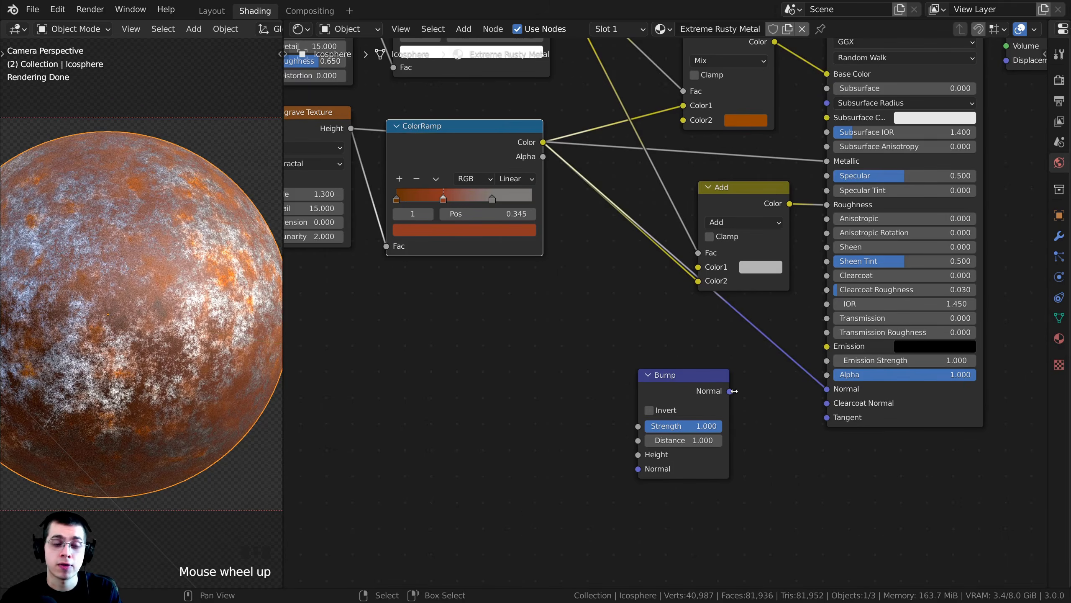
{"action": "left_click_drag", "start_coordinate": [541, 144], "coordinate": [834, 384]}
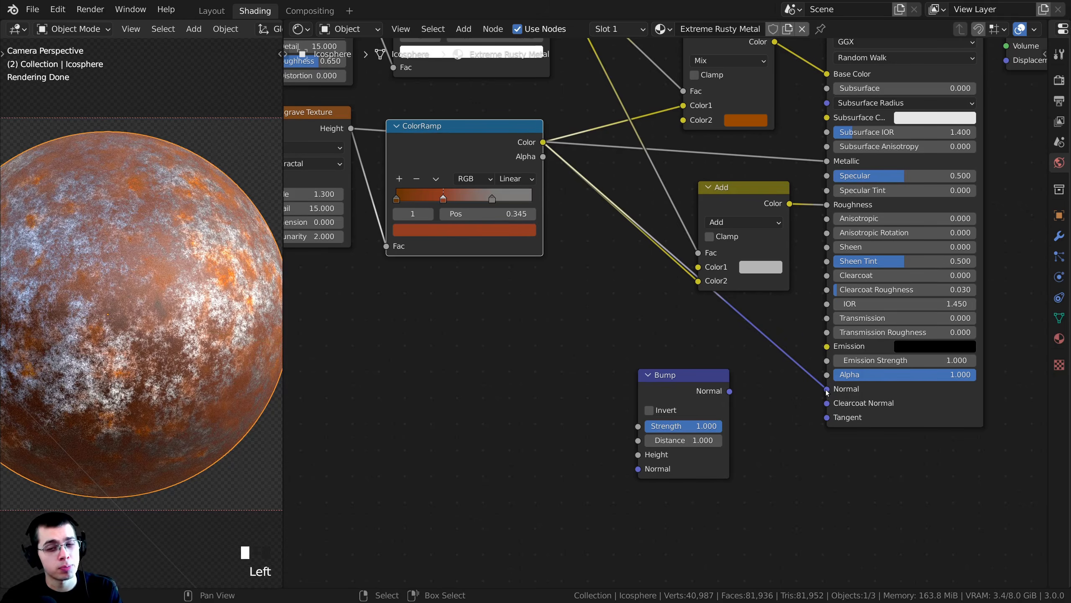
{"action": "left_click_drag", "start_coordinate": [678, 394], "coordinate": [743, 334]}
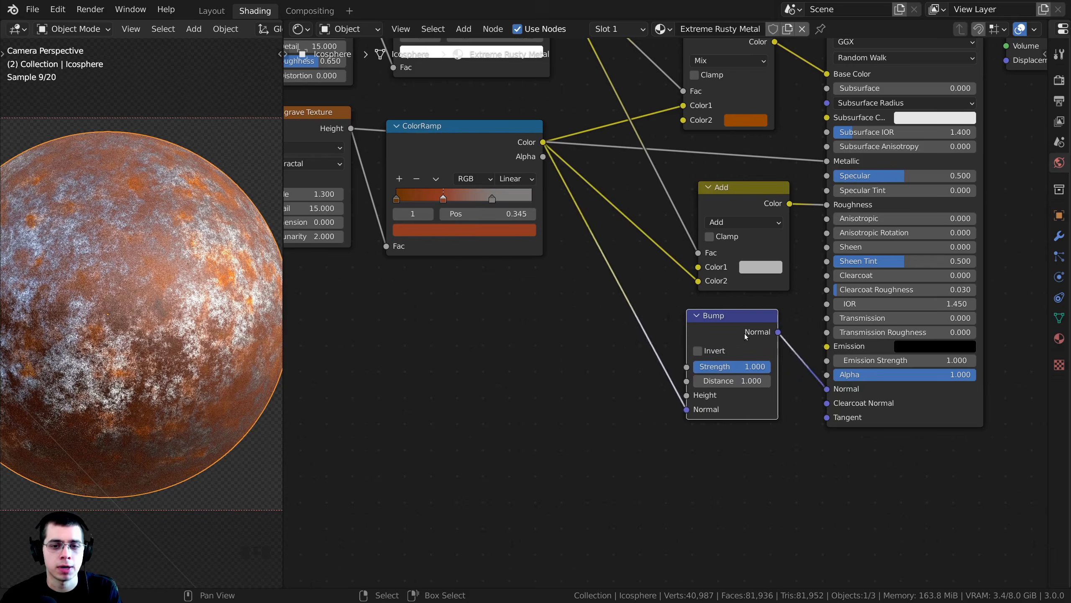
{"action": "mouse_move", "coordinate": [637, 408]}
{"action": "left_mouse_down"}
{"action": "mouse_move", "coordinate": [629, 404]}
{"action": "mouse_move", "coordinate": [639, 394]}
{"action": "left_mouse_up"}
{"action": "left_click_drag", "start_coordinate": [686, 325], "coordinate": [697, 326]}
{"action": "middle_click_drag", "start_coordinate": [697, 326], "coordinate": [655, 301]}
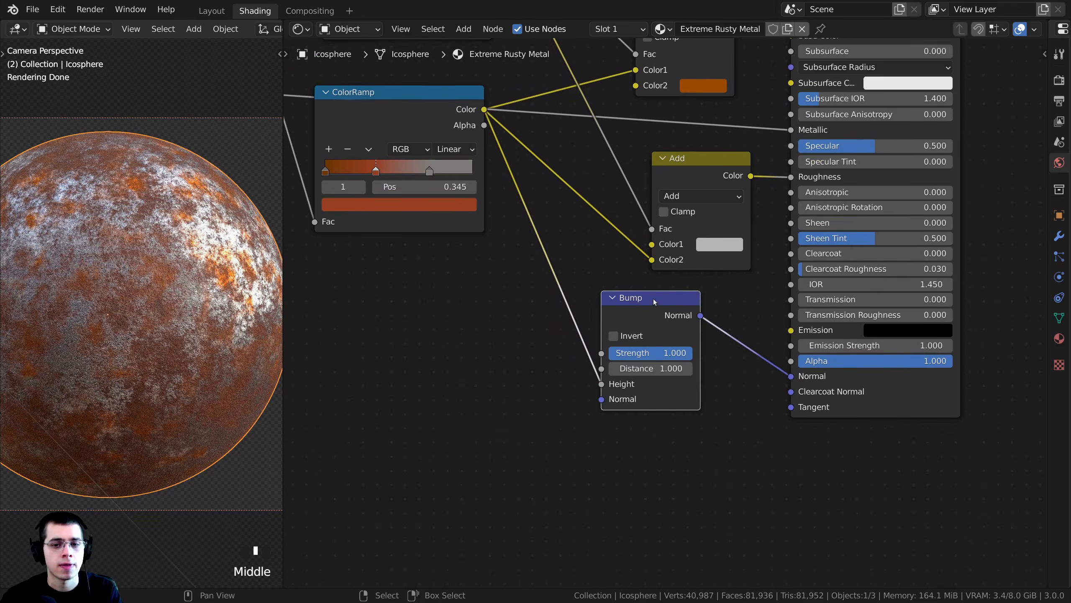
- Set the Bump node's Strength to 0.1 and inspect the surface relief on the icosphere up close
{"action": "scroll", "coordinate": [142, 312], "scroll_direction": "up", "scroll_amount": 5}
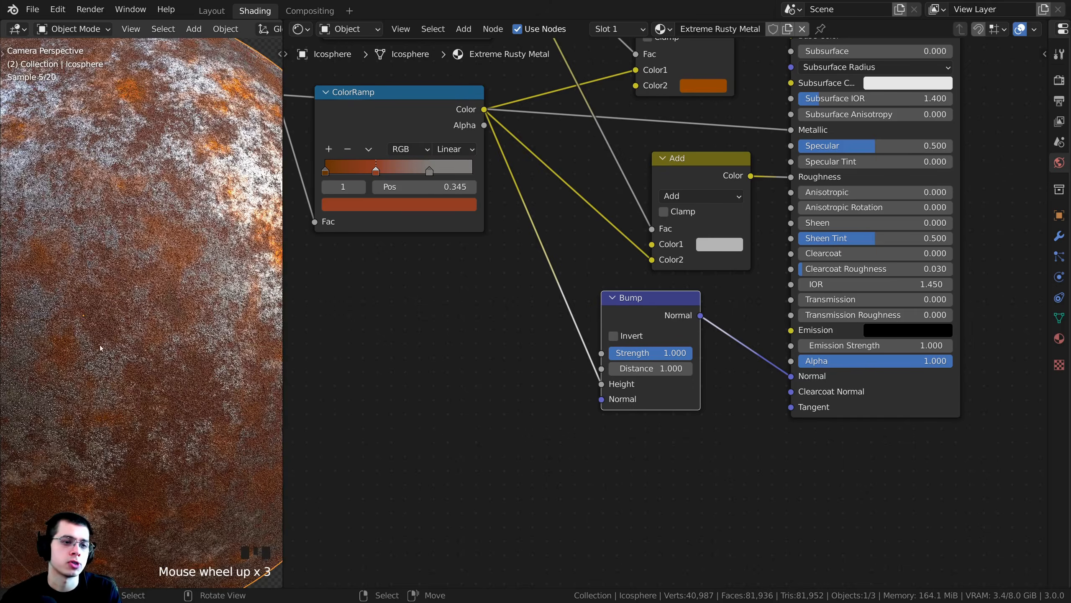
{"action": "middle_click_drag", "start_coordinate": [632, 358], "coordinate": [603, 361]}
{"action": "left_click_drag", "start_coordinate": [586, 328], "coordinate": [590, 333]}
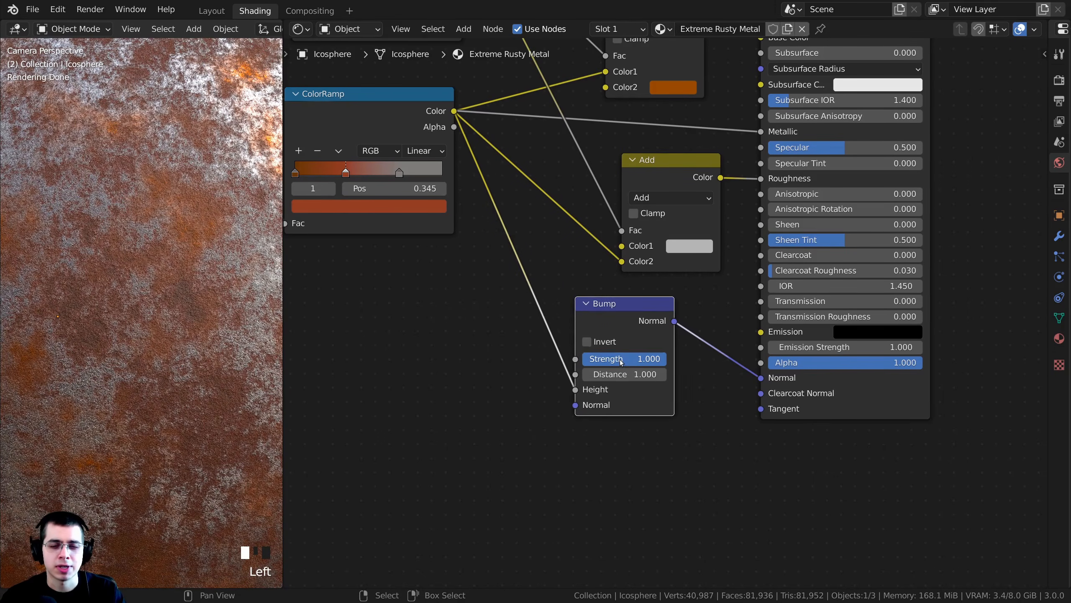
{"action": "left_click", "coordinate": [614, 359]}
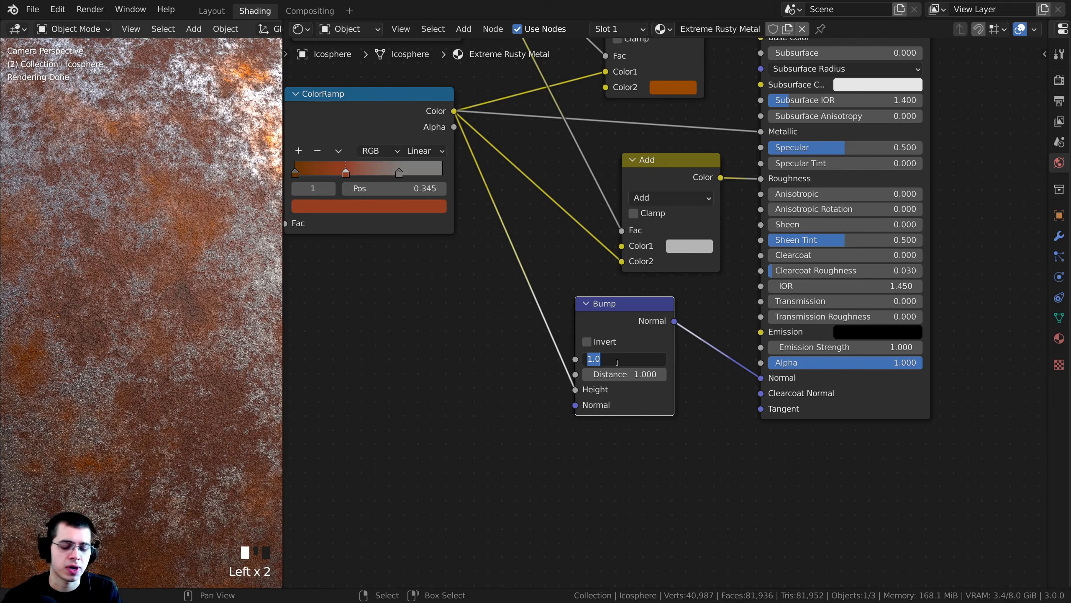
{"action": "type", "text": ".1"}
{"action": "key", "text": "Return"}
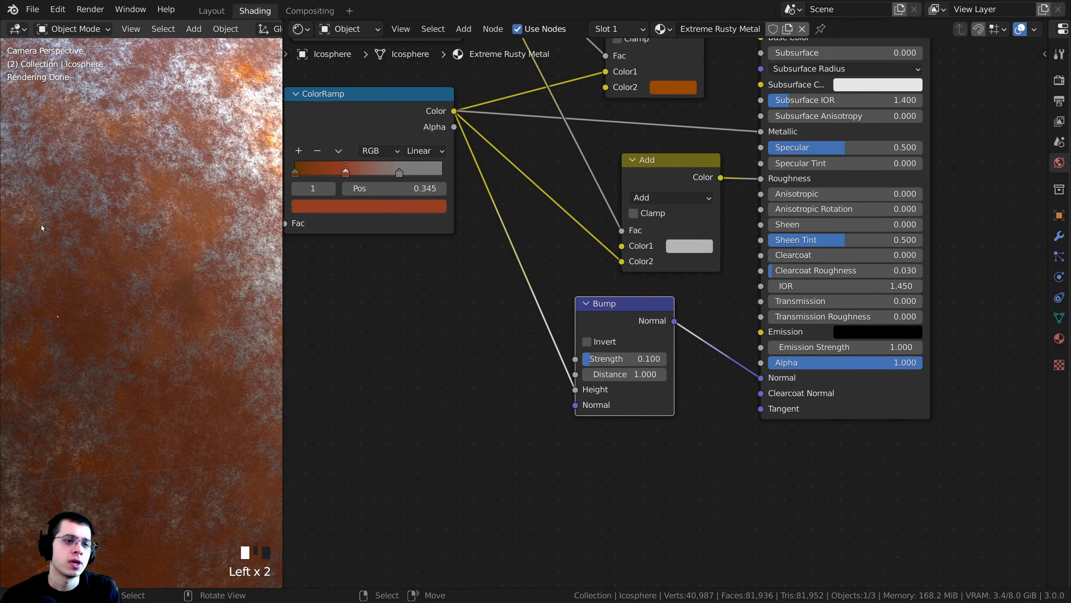
{"action": "middle_click_drag", "start_coordinate": [135, 295], "coordinate": [107, 307], "text": "shift"}
{"action": "scroll", "coordinate": [107, 307], "scroll_direction": "up", "scroll_amount": 4}
{"action": "scroll", "coordinate": [107, 306], "scroll_direction": "up", "scroll_amount": 6}
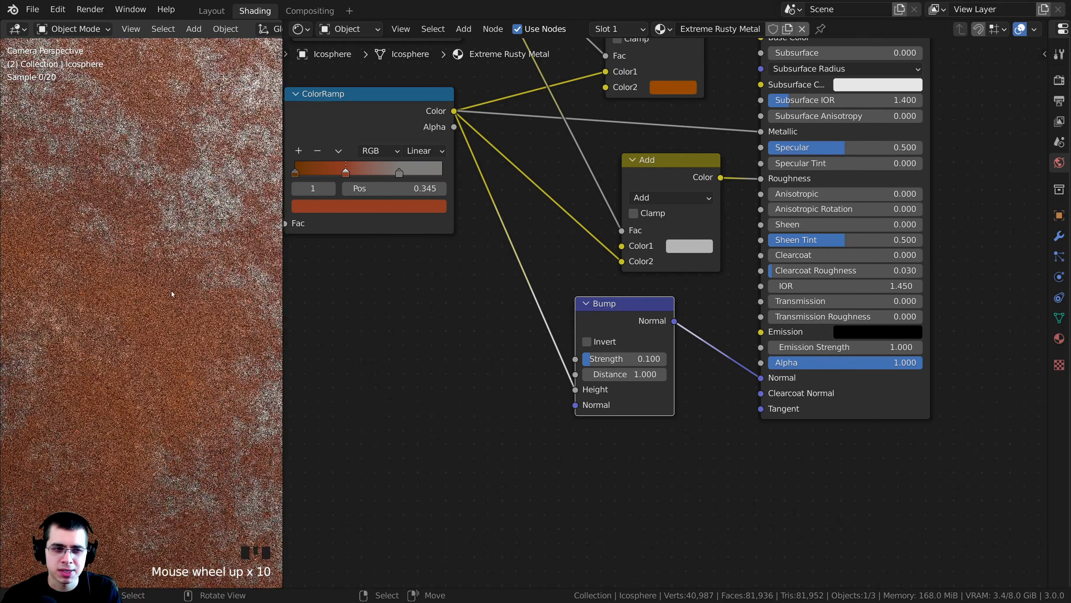
{"action": "scroll", "coordinate": [166, 334], "scroll_direction": "down", "scroll_amount": 10}
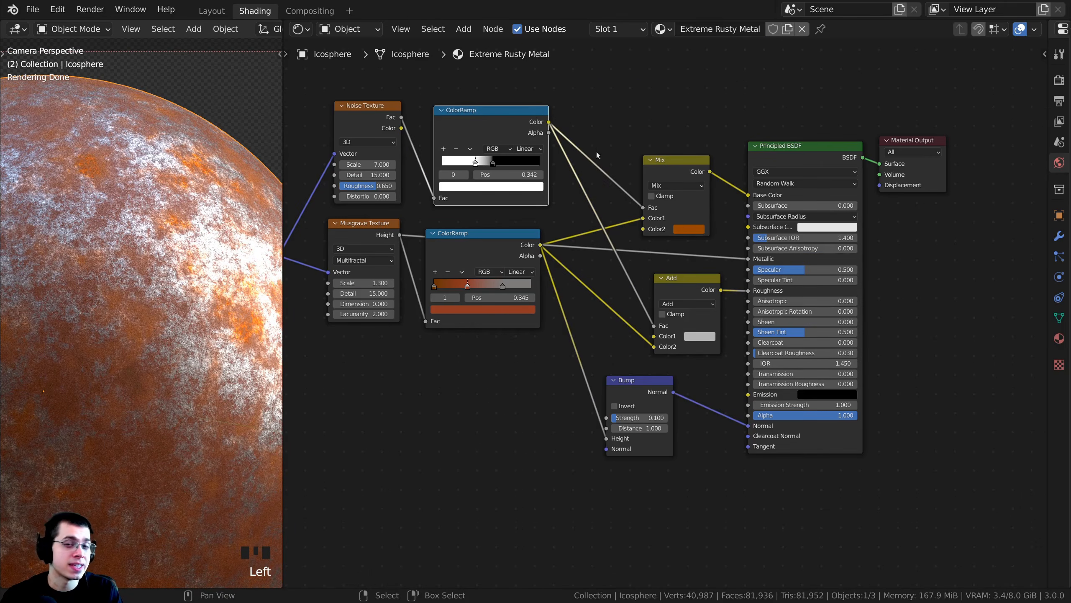
- Try inverting the Bump node to compare the relief, with Invert switched back off at the end
{"action": "left_click", "coordinate": [627, 407]}
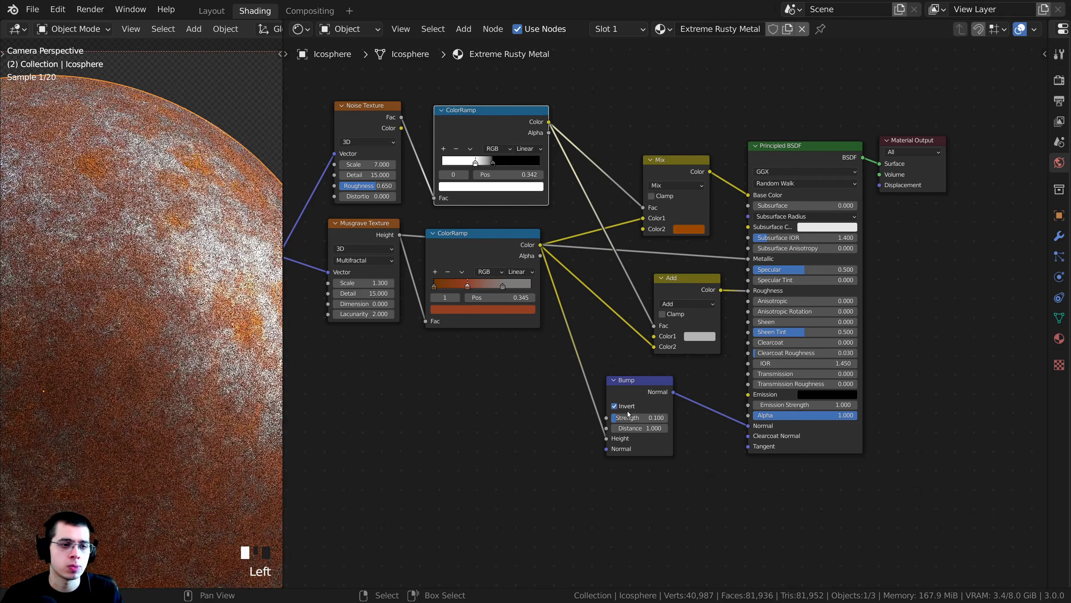
{"action": "left_click_drag", "start_coordinate": [653, 393], "coordinate": [627, 374]}
{"action": "left_click", "coordinate": [628, 406]}
- Duplicate the Bump node and insert the copy between the first Bump's Normal output and the Principled BSDF's Normal
{"action": "scroll", "coordinate": [640, 388], "scroll_direction": "up", "scroll_amount": 4}
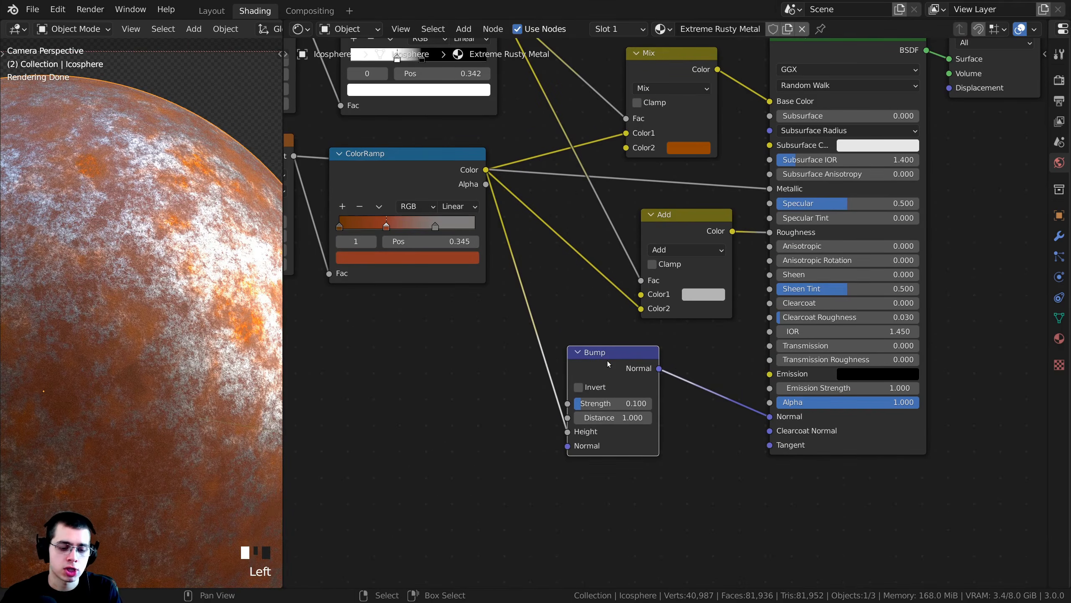
{"action": "key", "text": "shift+d"}
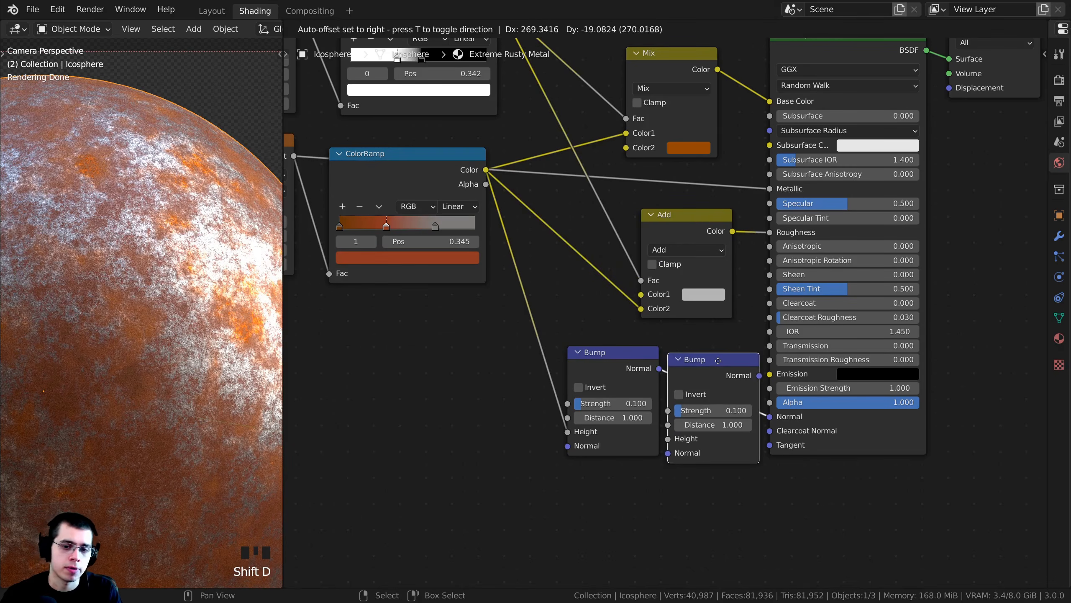
{"action": "left_click", "coordinate": [761, 359]}
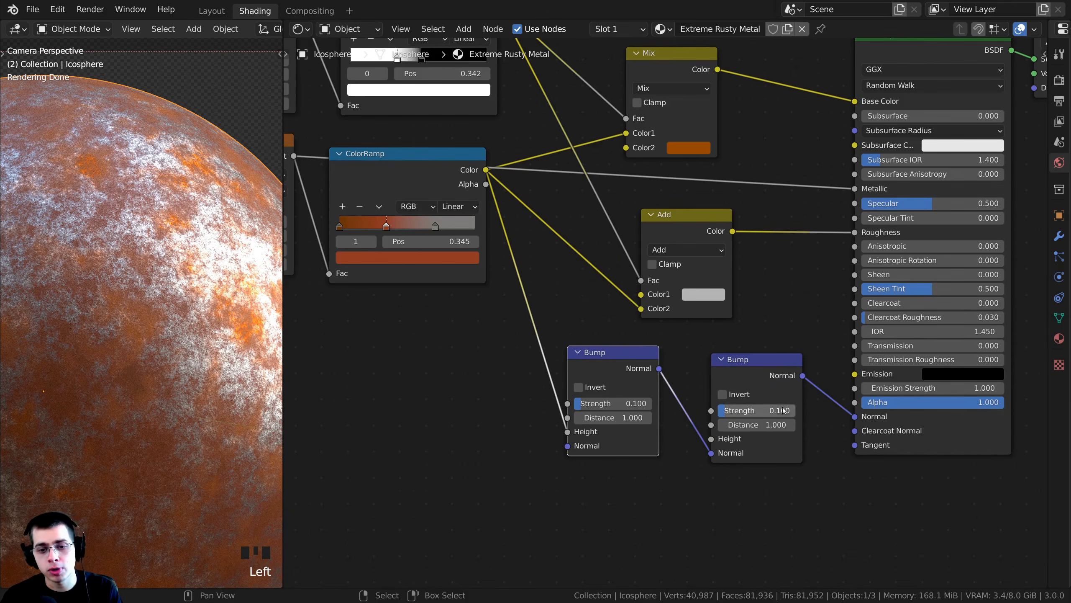
- Connect the noise ColorRamp's Color output to the second Bump node's Height
{"action": "left_click_drag", "start_coordinate": [711, 438], "coordinate": [703, 395]}
{"action": "left_click_drag", "start_coordinate": [677, 335], "coordinate": [746, 443]}
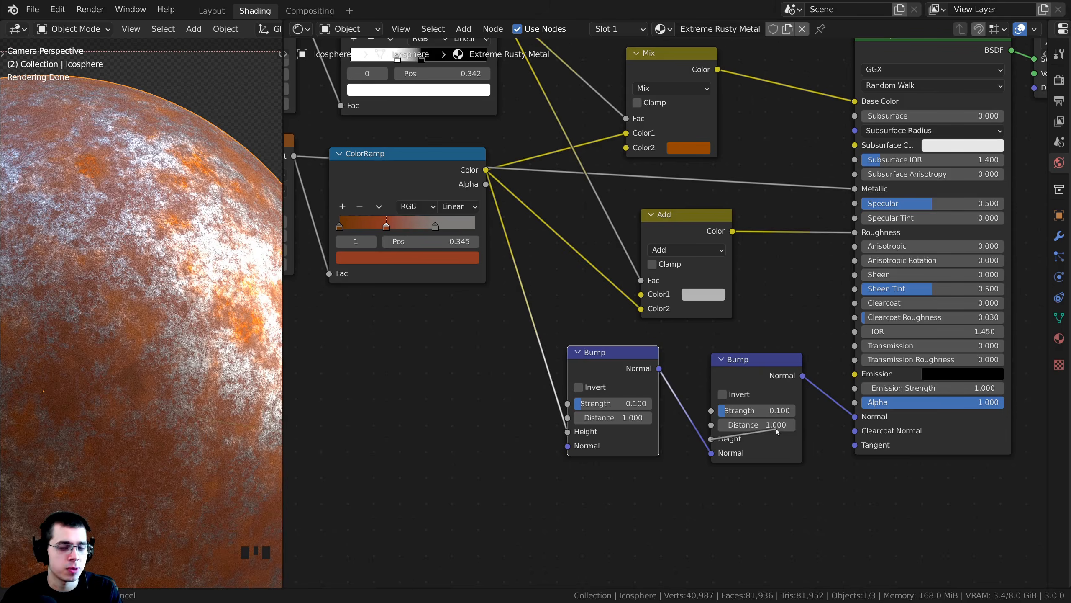
{"action": "left_click_drag", "start_coordinate": [765, 370], "coordinate": [781, 364]}
{"action": "scroll", "coordinate": [587, 188], "scroll_direction": "down", "scroll_amount": 3}
{"action": "middle_click_drag", "start_coordinate": [587, 191], "coordinate": [586, 211]}
{"action": "left_click_drag", "start_coordinate": [499, 94], "coordinate": [715, 427]}
- Set the second Bump node's Strength to 0.2 and inspect the combined relief on the icosphere
{"action": "scroll", "coordinate": [691, 400], "scroll_direction": "up", "scroll_amount": 4}
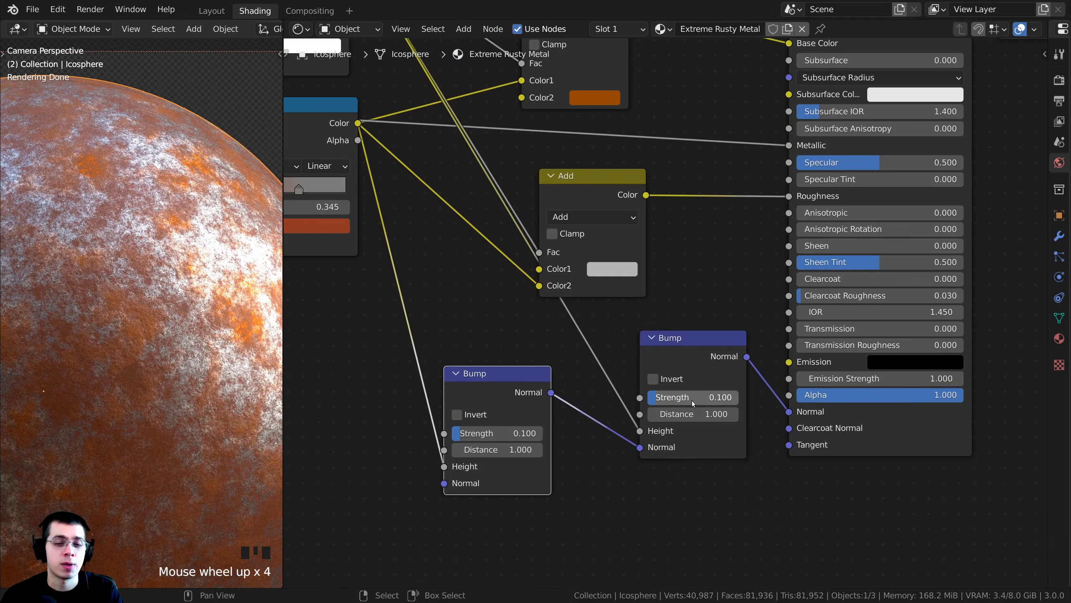
{"action": "left_click", "coordinate": [693, 401]}
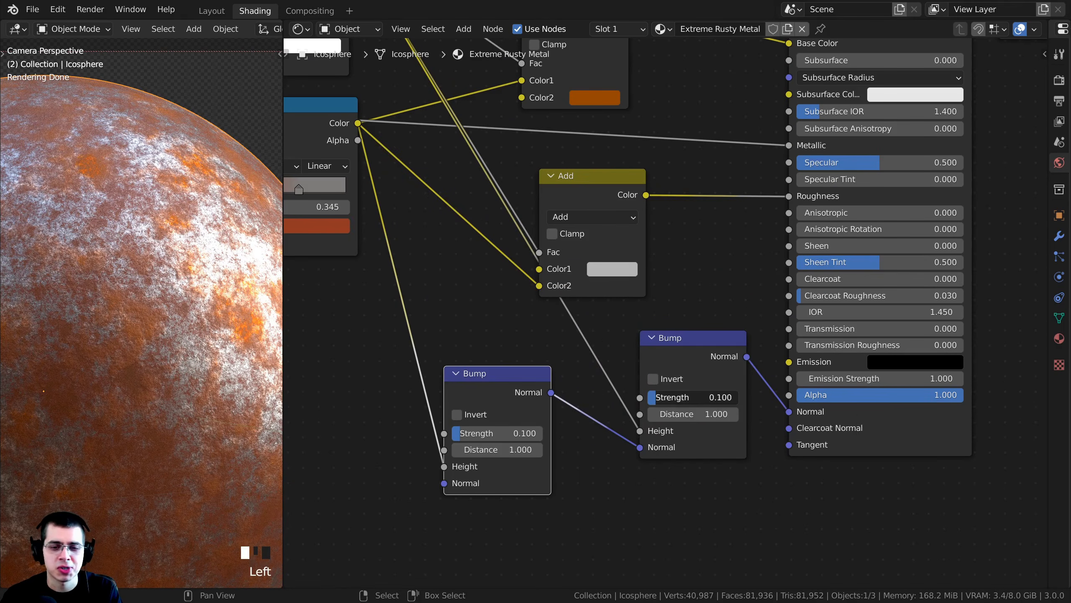
{"action": "type", "text": ".2"}
{"action": "key", "text": "Return"}
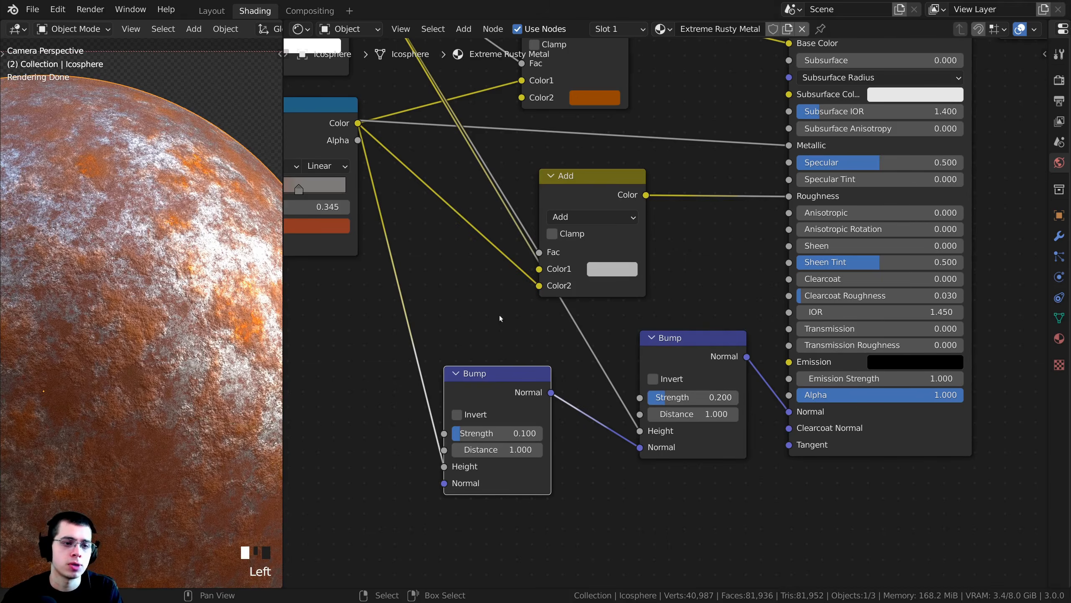
{"action": "scroll", "coordinate": [220, 319], "scroll_direction": "up", "scroll_amount": 4}
{"action": "middle_click_drag", "start_coordinate": [221, 320], "coordinate": [194, 285], "text": "shift"}
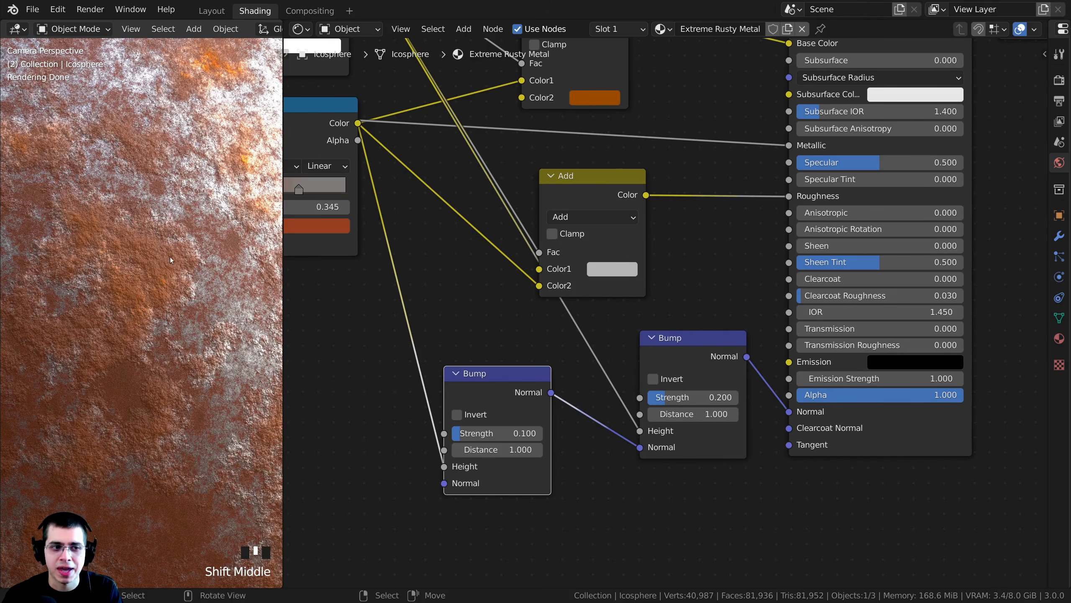
- Move the Add node slightly closer to the Principled BSDF to space out the node layout
{"action": "scroll", "coordinate": [516, 182], "scroll_direction": "down", "scroll_amount": 3}
{"action": "middle_click_drag", "start_coordinate": [517, 182], "coordinate": [607, 282]}
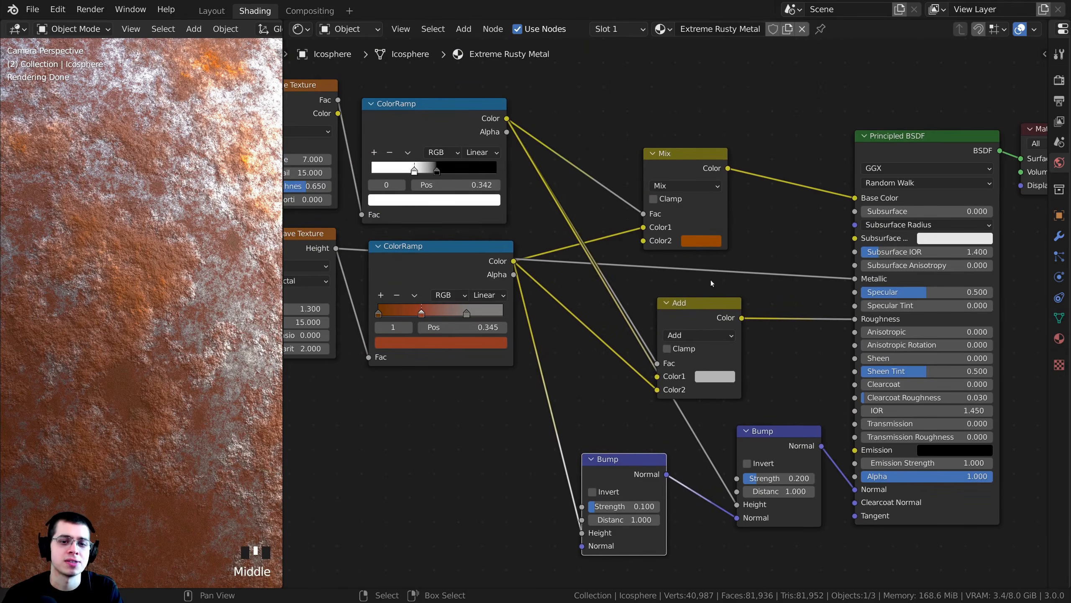
{"action": "left_click_drag", "start_coordinate": [713, 303], "coordinate": [739, 299]}
{"action": "left_click", "coordinate": [194, 29]}
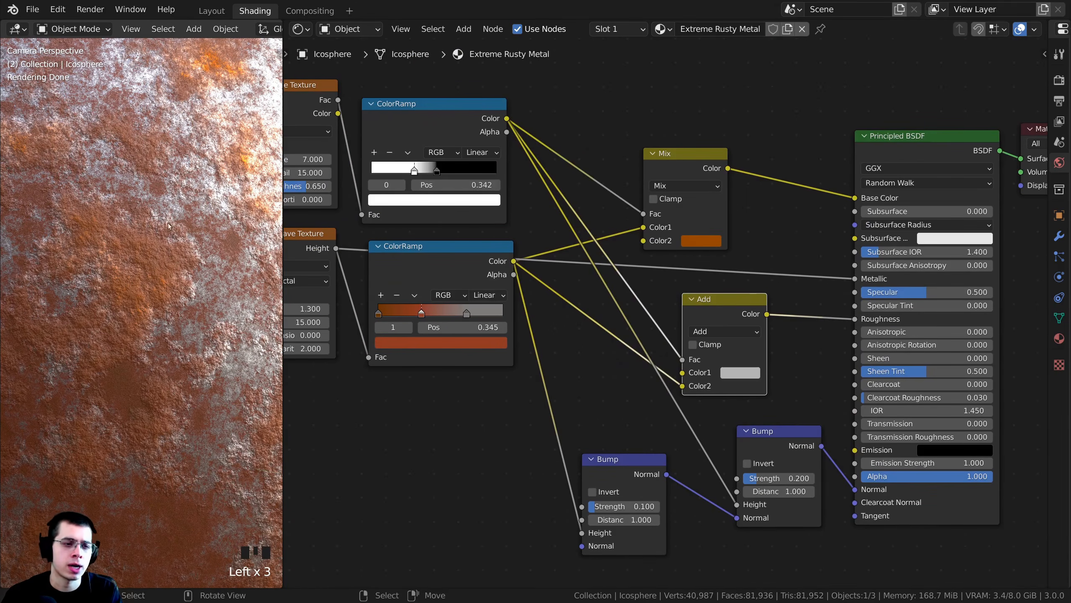
- Shift the second Bump node slightly toward the first one and turn on its Invert option
{"action": "middle_click_drag", "start_coordinate": [769, 458], "coordinate": [701, 325]}
{"action": "scroll", "coordinate": [701, 325], "scroll_direction": "up", "scroll_amount": 4}
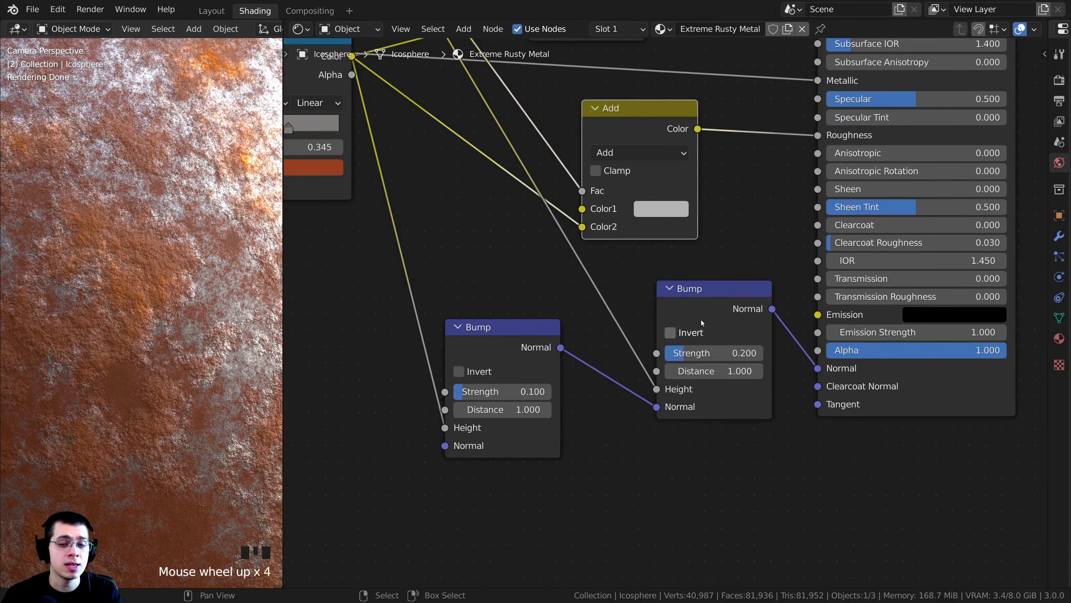
{"action": "left_click_drag", "start_coordinate": [658, 294], "coordinate": [637, 292]}
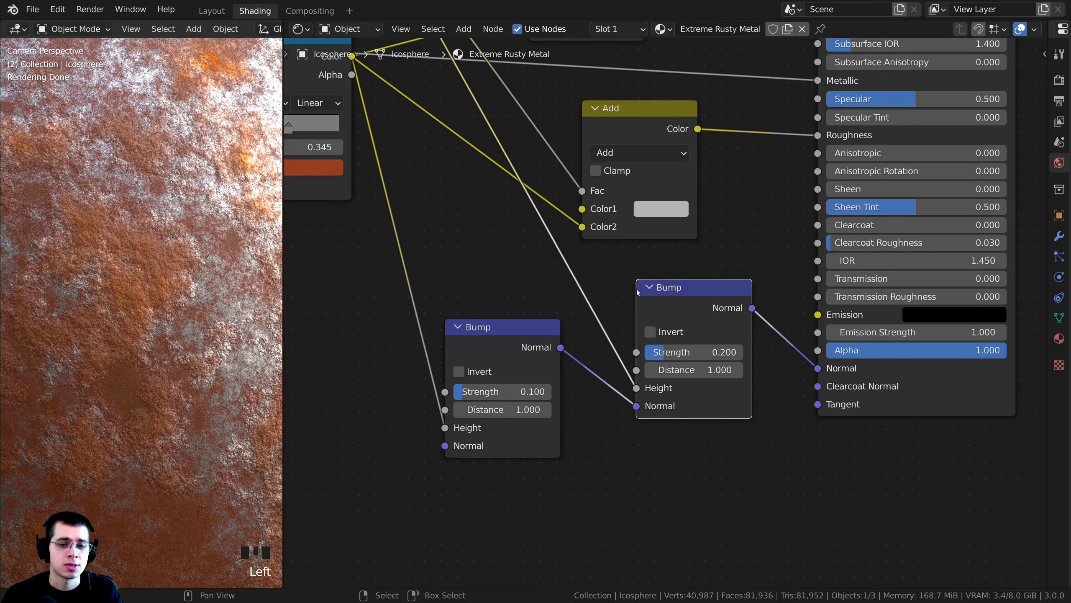
{"action": "left_click", "coordinate": [651, 332]}
{"action": "scroll", "coordinate": [155, 256], "scroll_direction": "up", "scroll_amount": 2}
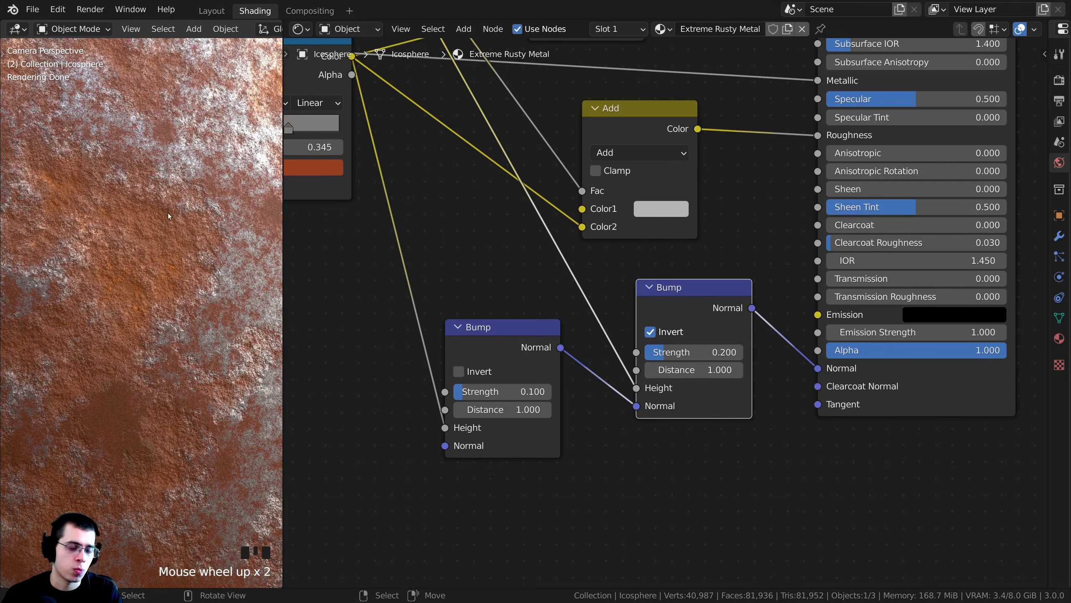
- Inspect the icosphere, and shift the first Bump node slightly away from the second one to make room between them
{"action": "scroll", "coordinate": [165, 263], "scroll_direction": "down", "scroll_amount": 7}
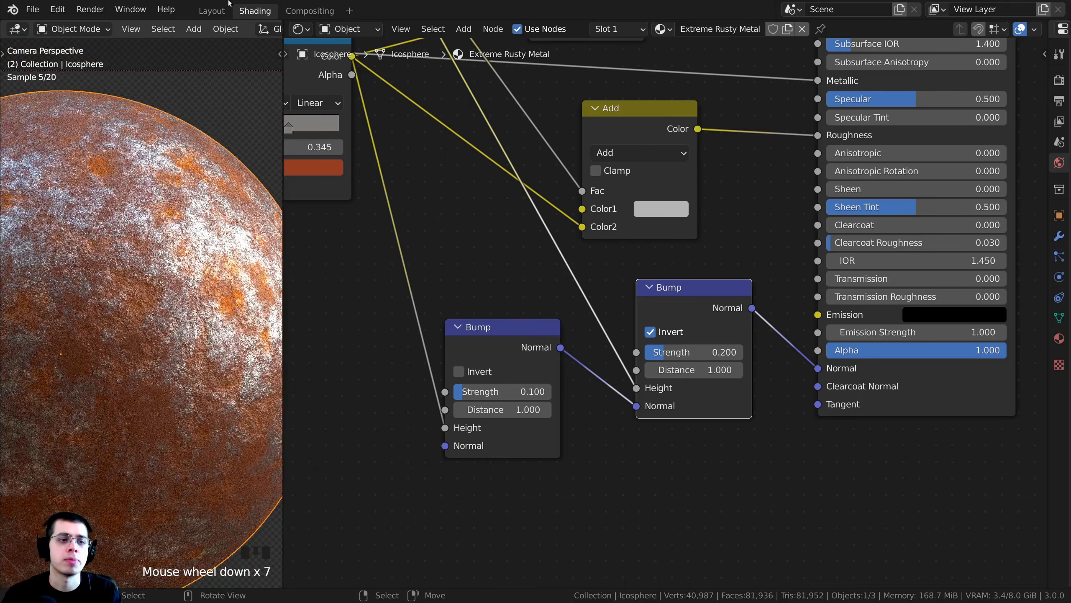
{"action": "left_click", "coordinate": [126, 369]}
{"action": "middle_click_drag", "start_coordinate": [127, 369], "coordinate": [135, 341], "text": "shift"}
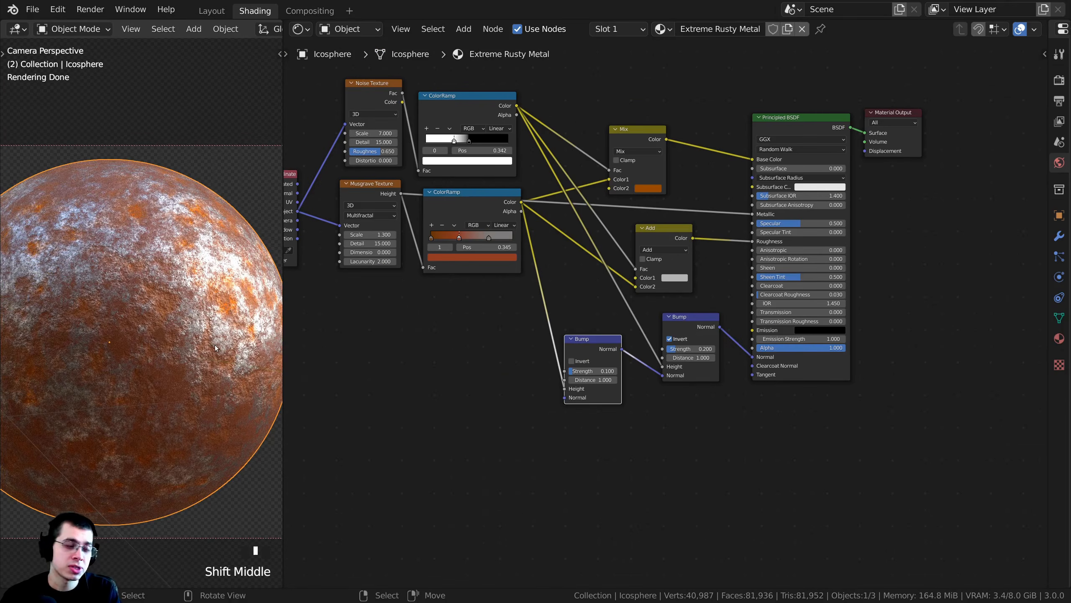
{"action": "left_click", "coordinate": [240, 336]}
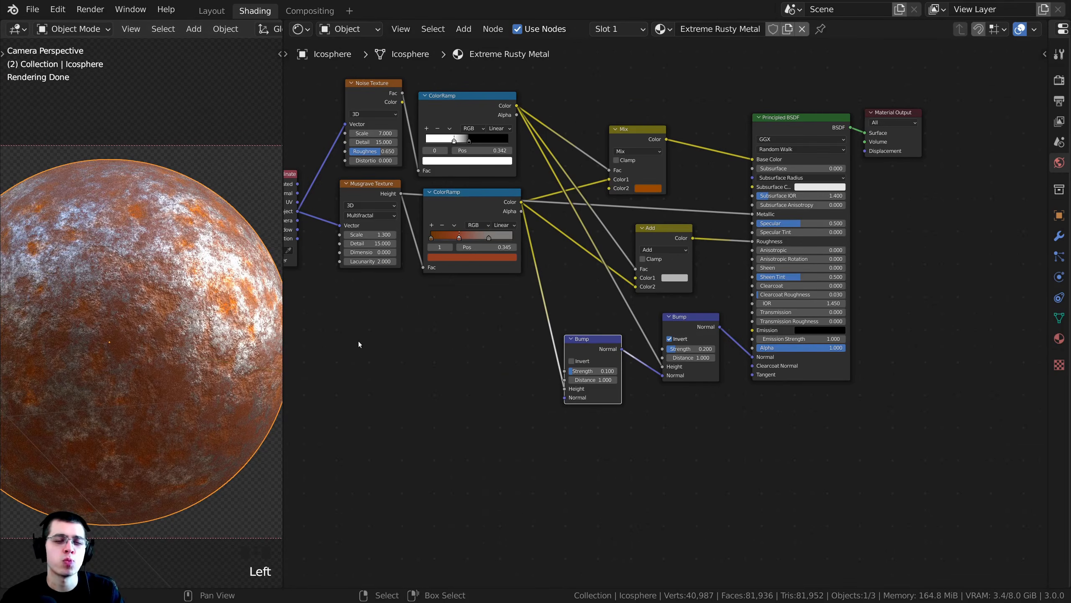
{"action": "left_click", "coordinate": [202, 217]}
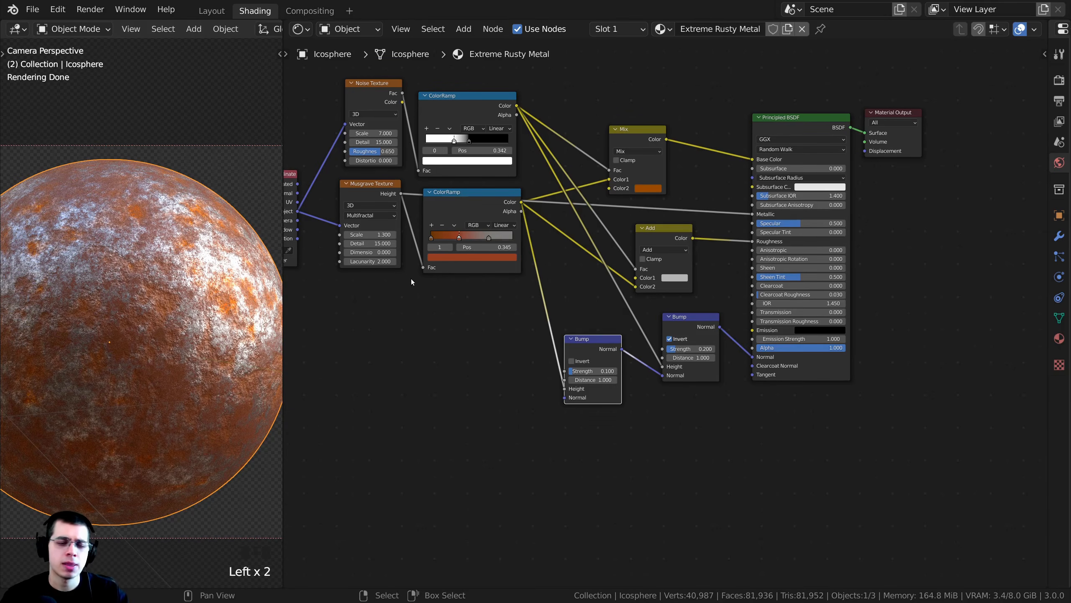
{"action": "left_click", "coordinate": [584, 350]}
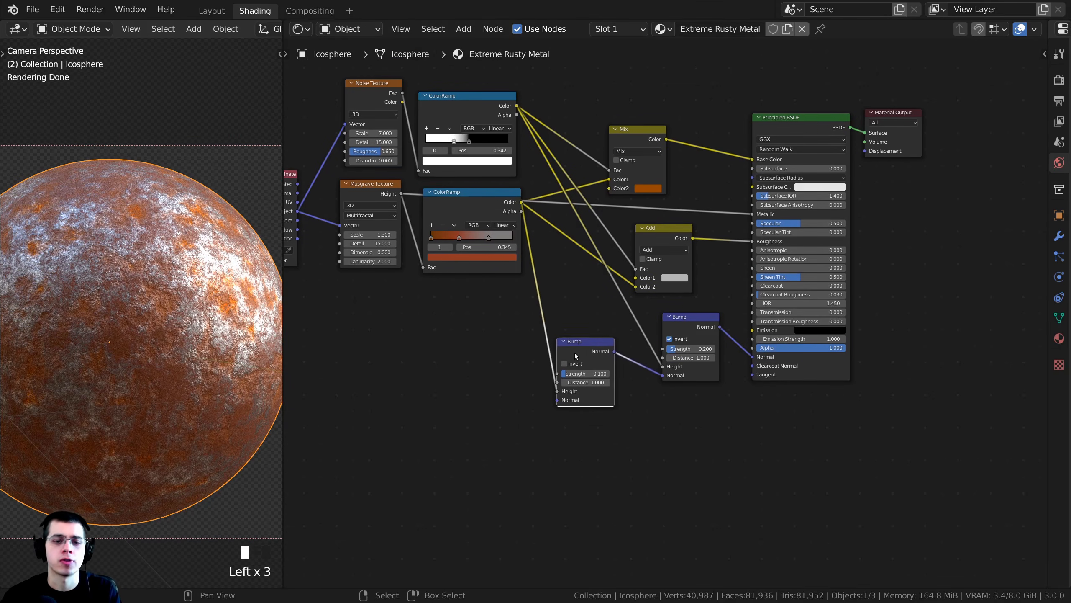
{"action": "scroll", "coordinate": [587, 319], "scroll_direction": "up", "scroll_amount": 3}
{"action": "middle_click_drag", "start_coordinate": [585, 315], "coordinate": [571, 313]}
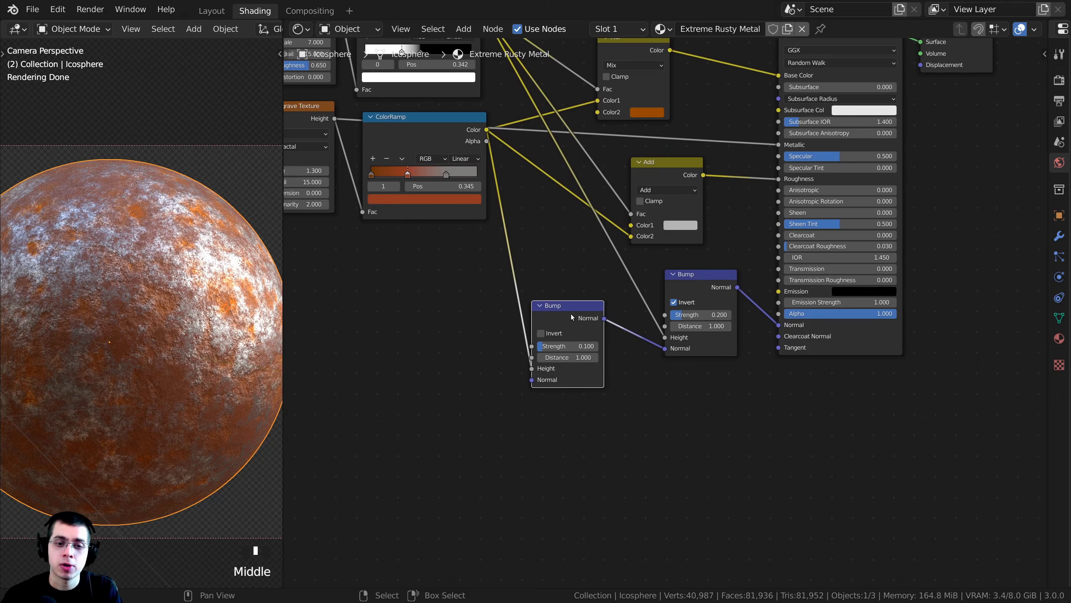
- Duplicate the first Bump node and insert the copy into the Normal link between the two existing Bump nodes
{"action": "key", "text": "shift+d"}
{"action": "left_click", "coordinate": [690, 295]}
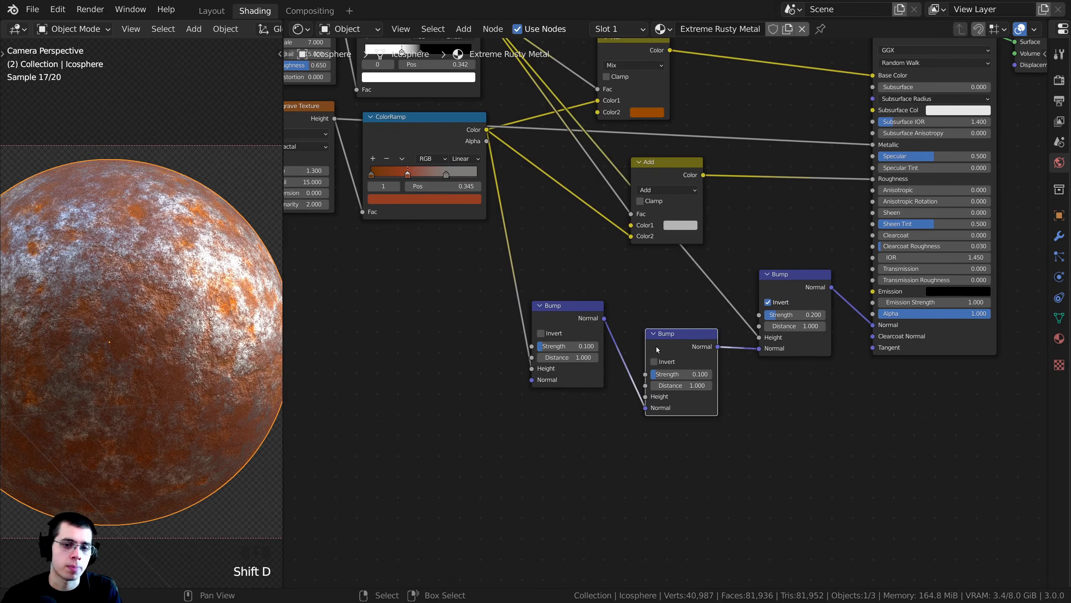
{"action": "scroll", "coordinate": [659, 313], "scroll_direction": "up", "scroll_amount": 3}
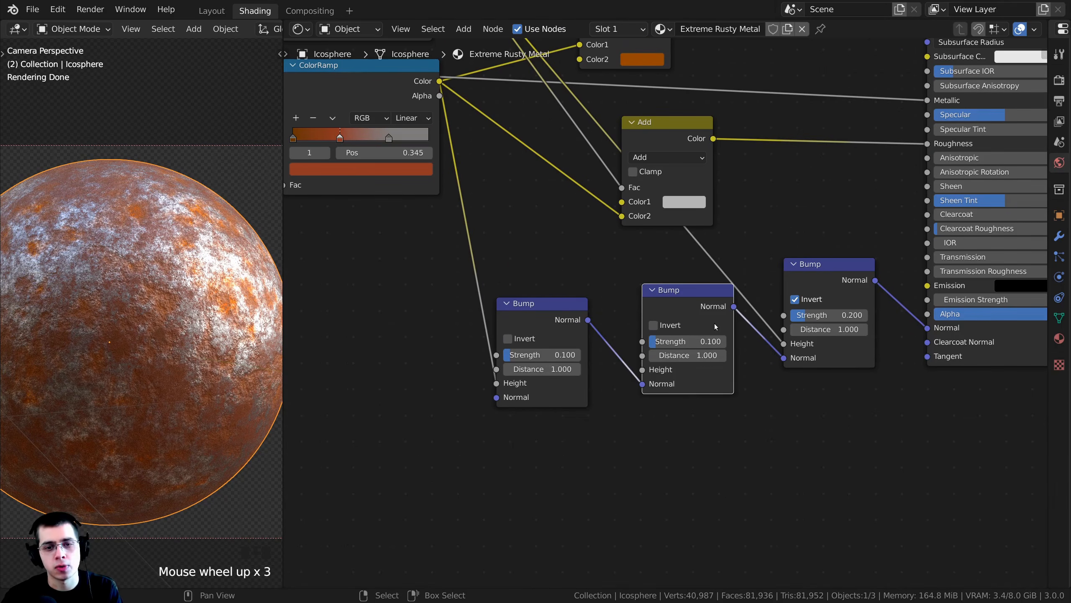
{"action": "left_click_drag", "start_coordinate": [715, 324], "coordinate": [697, 324]}
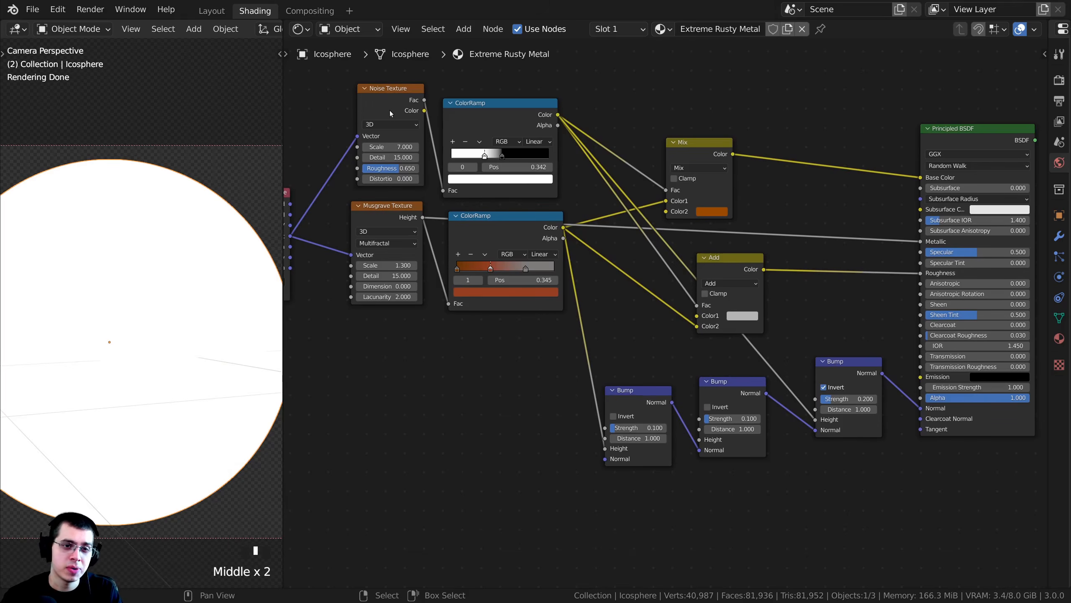
- Connect the Noise Texture's Fac output directly to the middle Bump node's Height
{"action": "left_click_drag", "start_coordinate": [390, 111], "coordinate": [386, 111]}
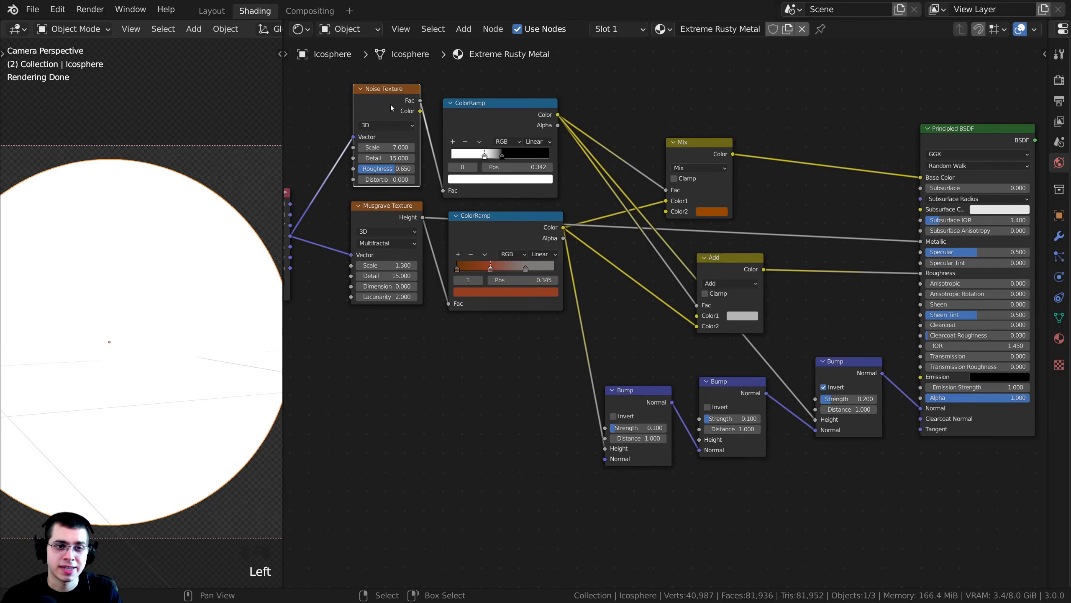
{"action": "middle_click_drag", "start_coordinate": [379, 100], "coordinate": [406, 132]}
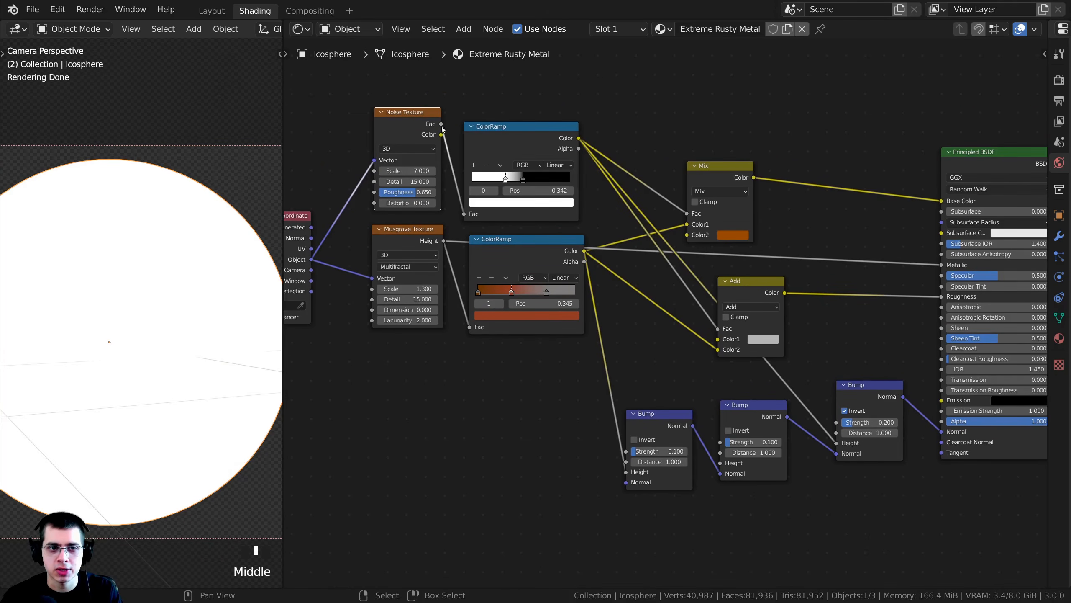
{"action": "left_click_drag", "start_coordinate": [441, 127], "coordinate": [736, 462]}
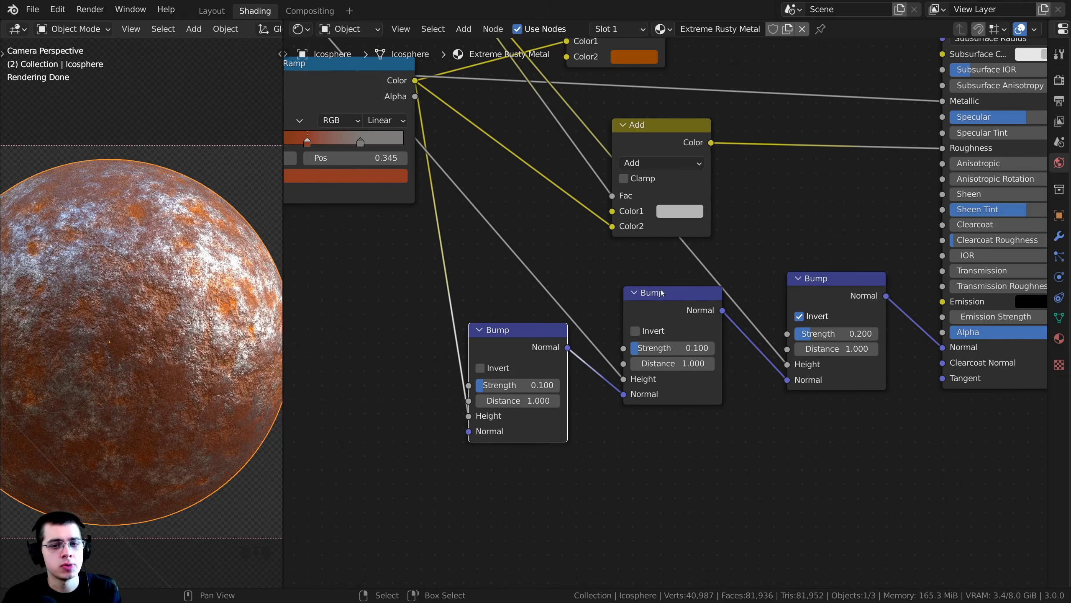
{"action": "left_click_drag", "start_coordinate": [668, 293], "coordinate": [662, 297]}
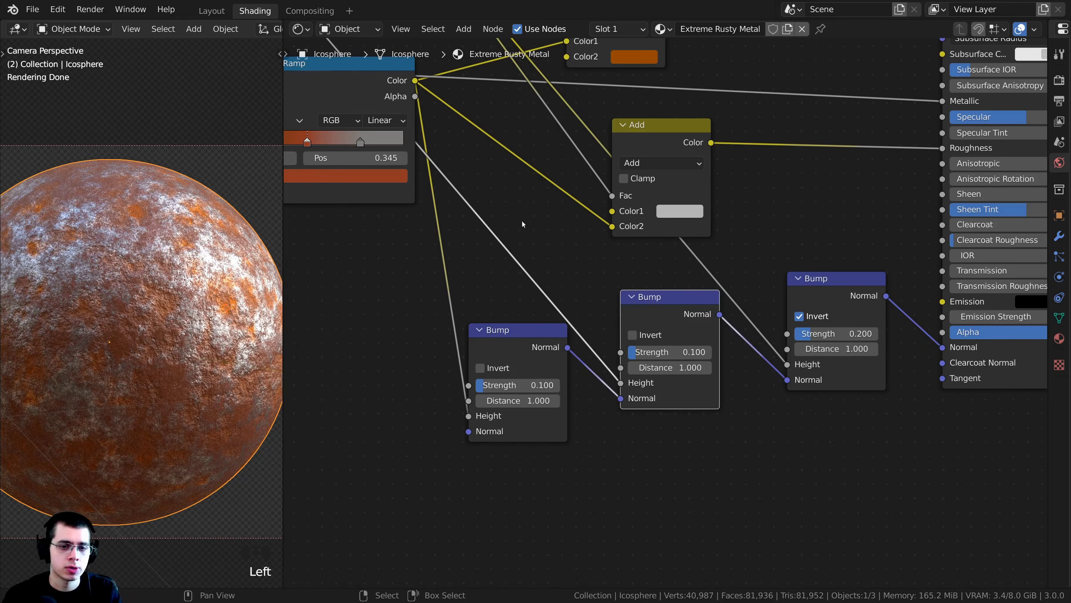
- Set the middle Bump node's Strength to 0.07
{"action": "double_click", "coordinate": [678, 351]}
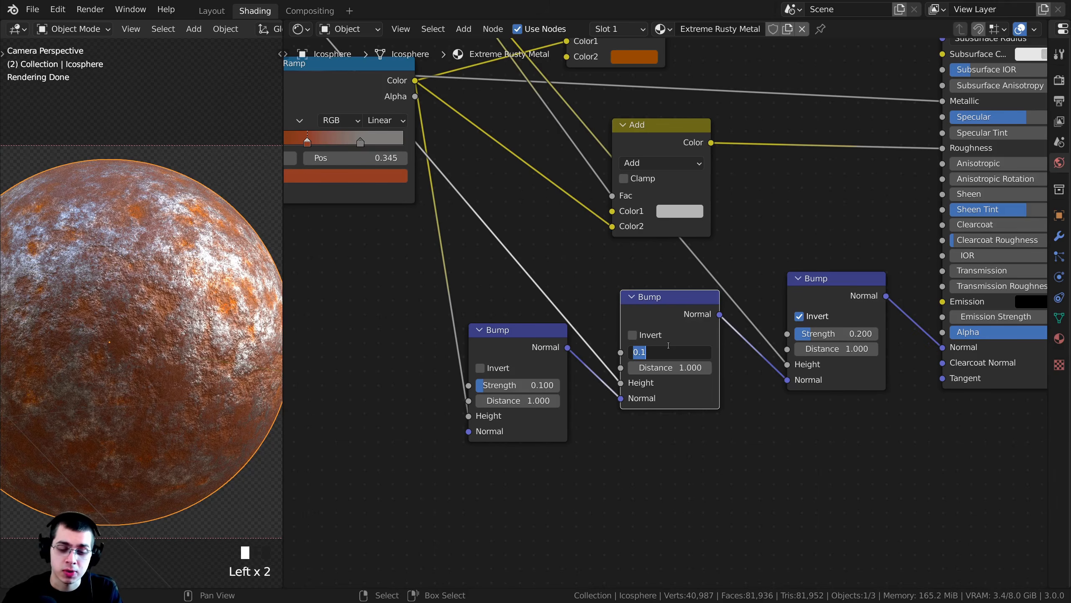
{"action": "type", "text": "0.07"}
{"action": "key", "text": "Return"}
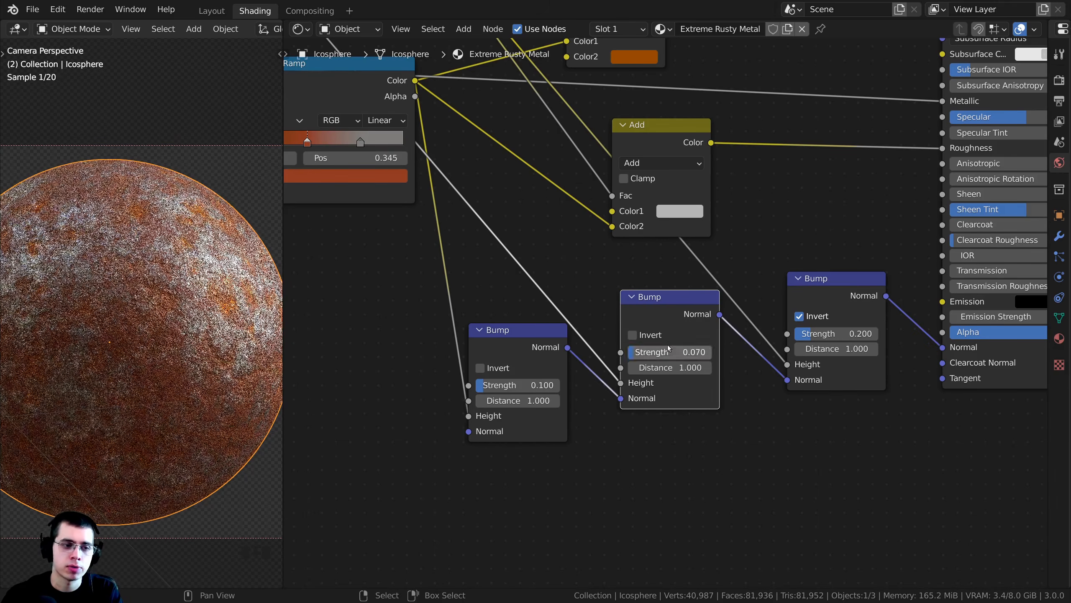
- Spread out the node tree, staggering the three Bump nodes and spacing the Mix and Add nodes between the ColorRamps and the Principled BSDF
{"action": "left_click_drag", "start_coordinate": [643, 316], "coordinate": [645, 313]}
{"action": "scroll", "coordinate": [645, 313], "scroll_direction": "up", "scroll_amount": 1}
{"action": "middle_click_drag", "start_coordinate": [643, 296], "coordinate": [644, 302]}
{"action": "key", "text": "Home"}
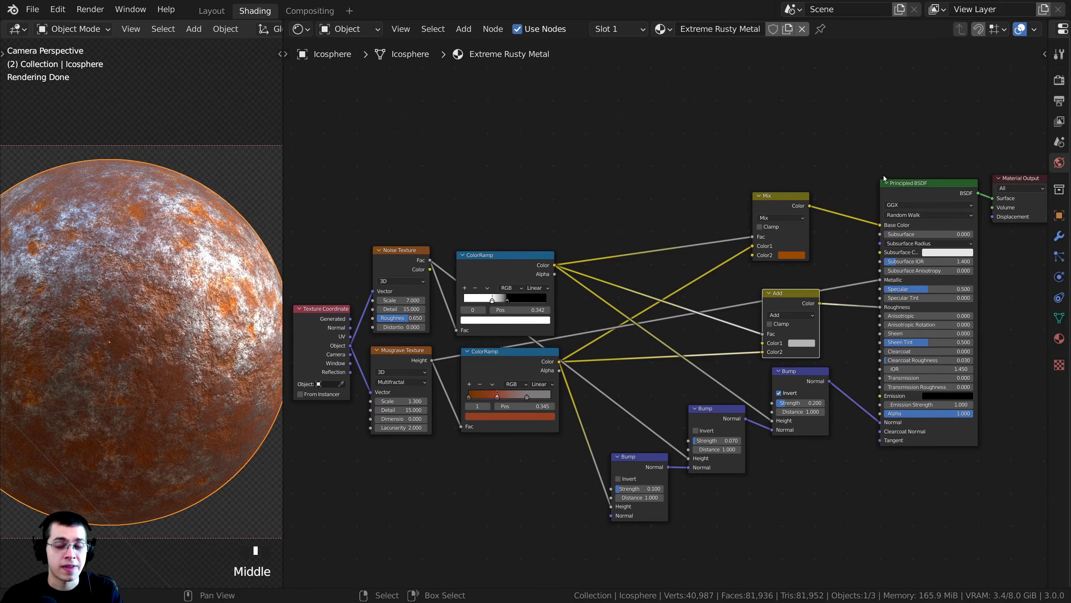
{"action": "left_click", "coordinate": [912, 185], "text": "ctrl+shift"}
{"action": "left_click", "coordinate": [915, 187]}
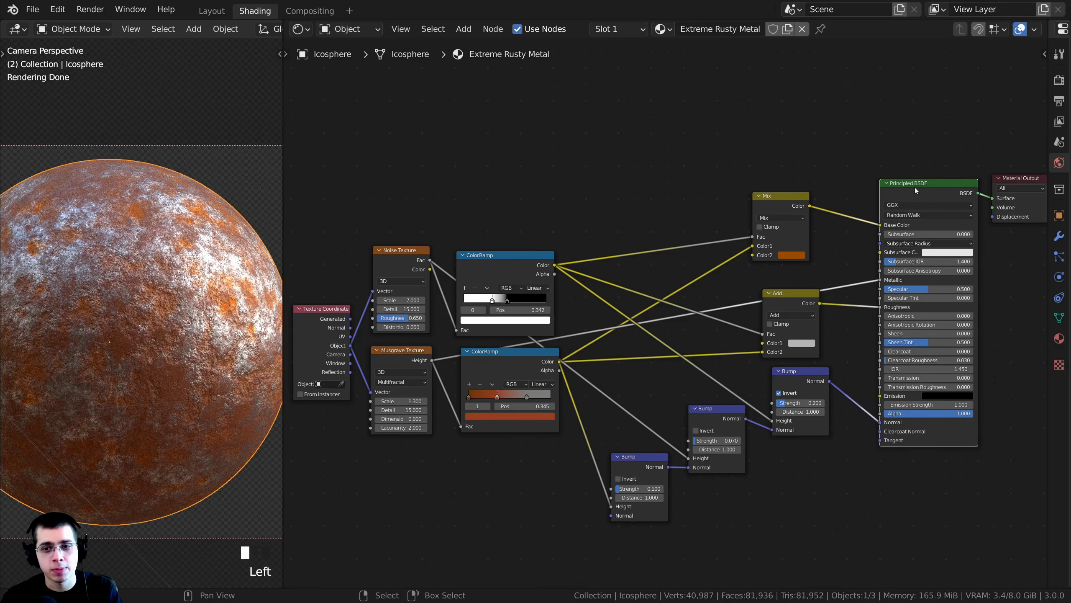
- Check the finished material on the icosphere in the viewport and render the final image
{"action": "scroll", "coordinate": [264, 182], "scroll_direction": "down", "scroll_amount": 2}
{"action": "scroll", "coordinate": [264, 182], "scroll_direction": "up", "scroll_amount": 1}
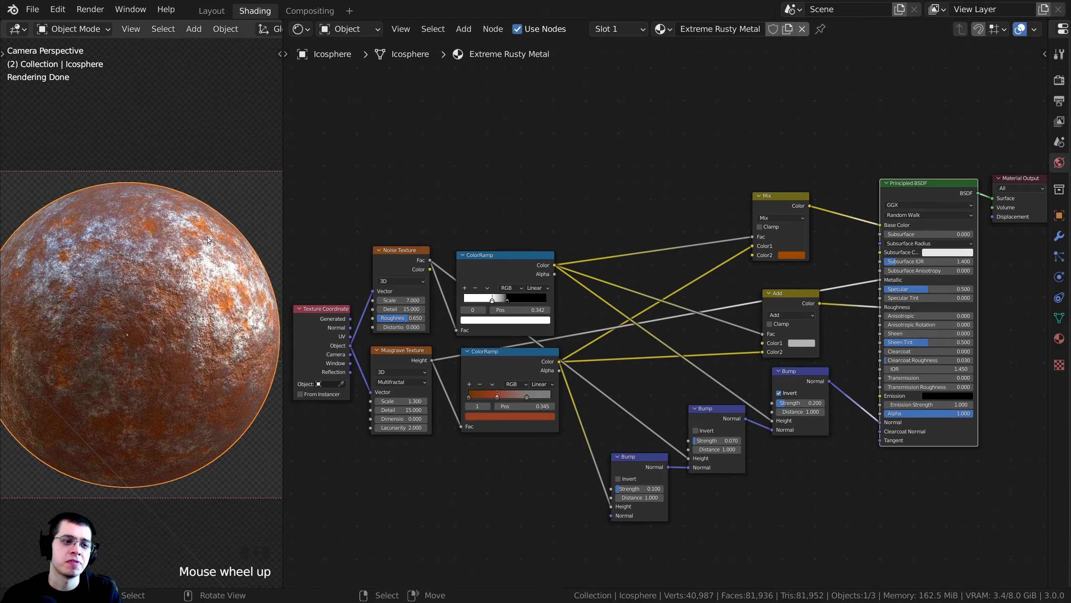
{"action": "middle_click_drag", "start_coordinate": [532, 264], "coordinate": [533, 262]}
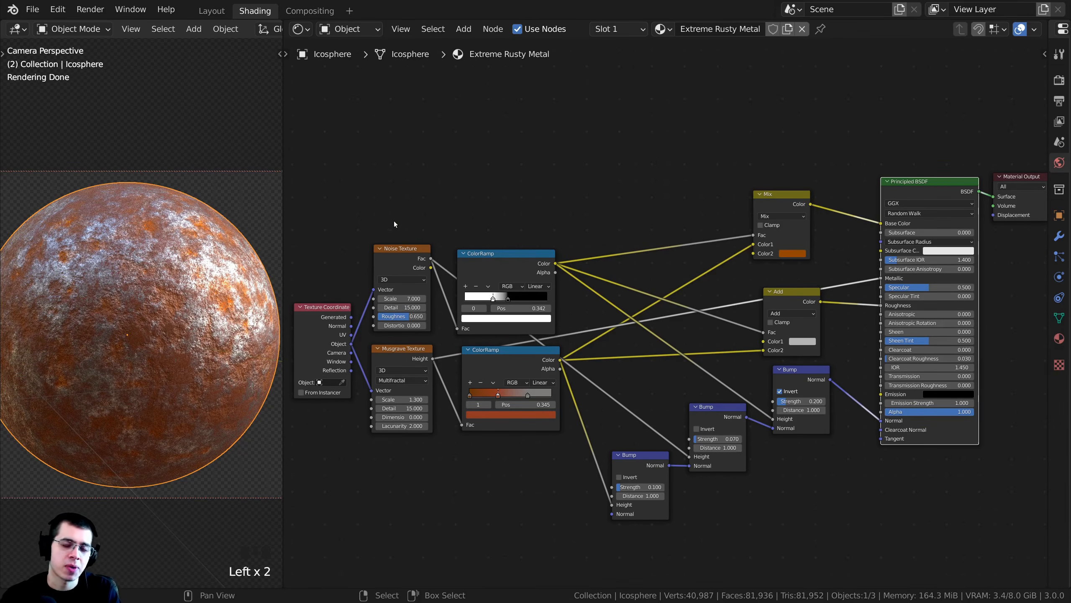
{"action": "key", "text": "F12"}
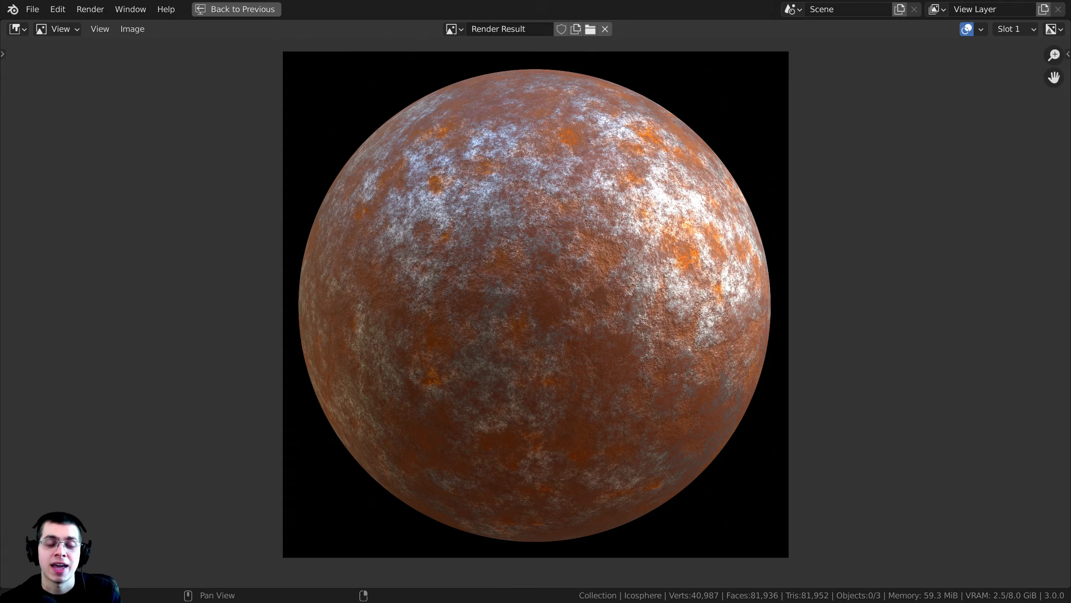